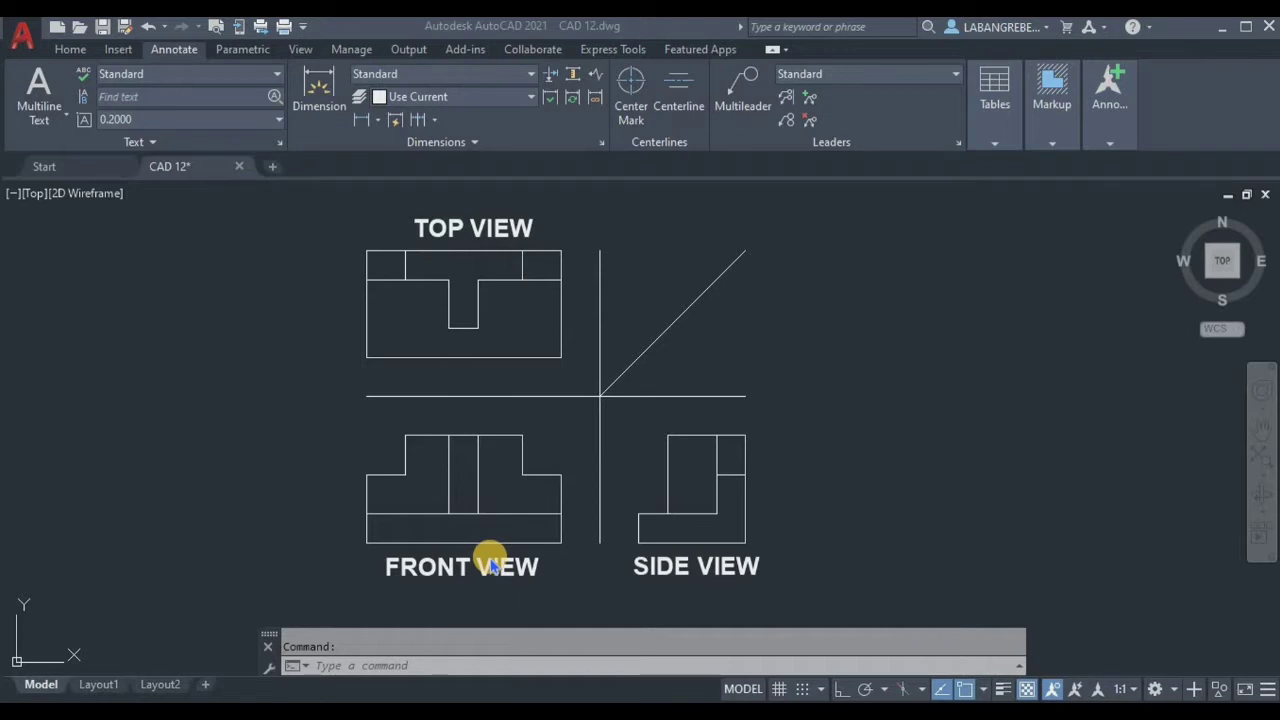
Open the Layer Properties Manager with LA and create four new layers, Layer1 through Layer4
click(459, 665)
text(LA)
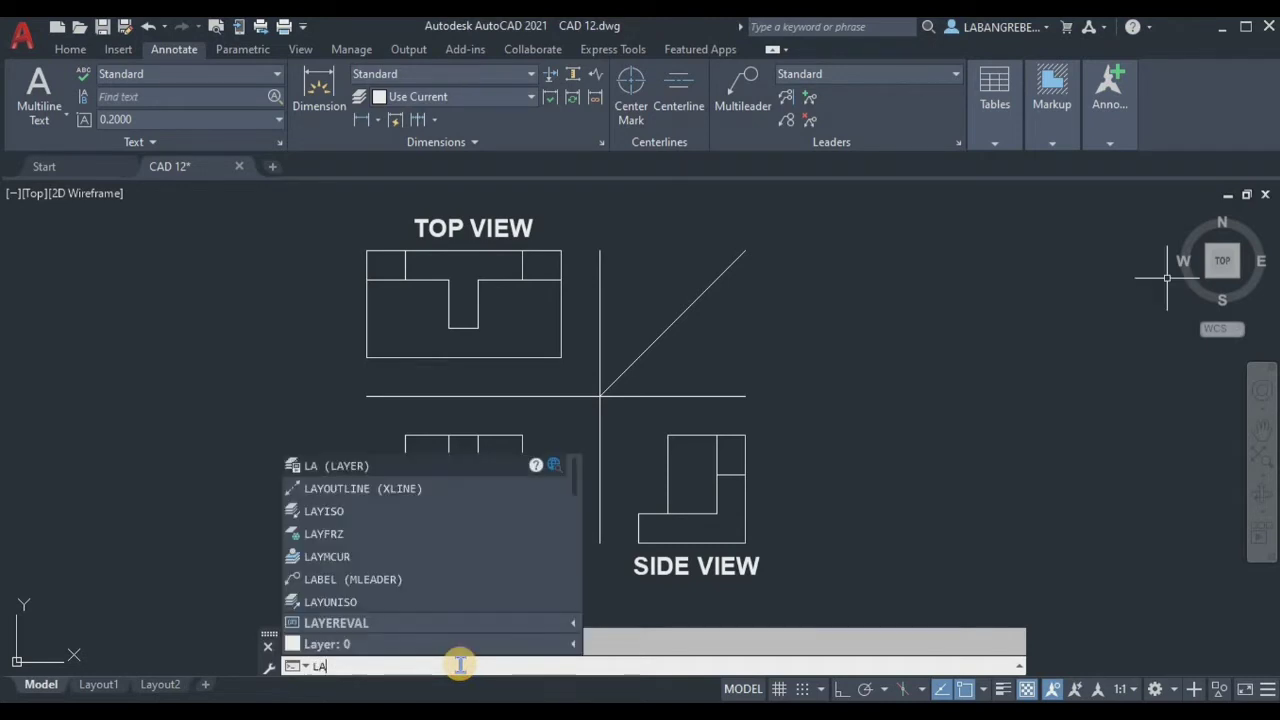
key(Return)
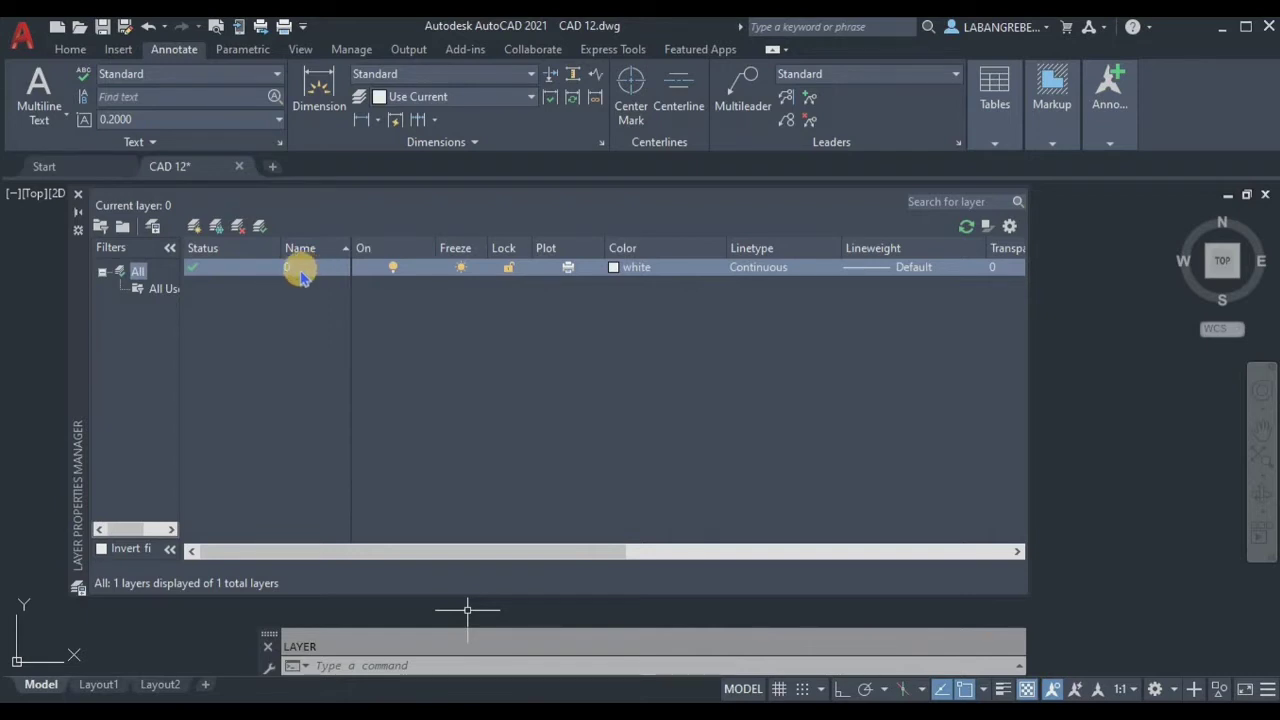
click(191, 229)
click(191, 229)
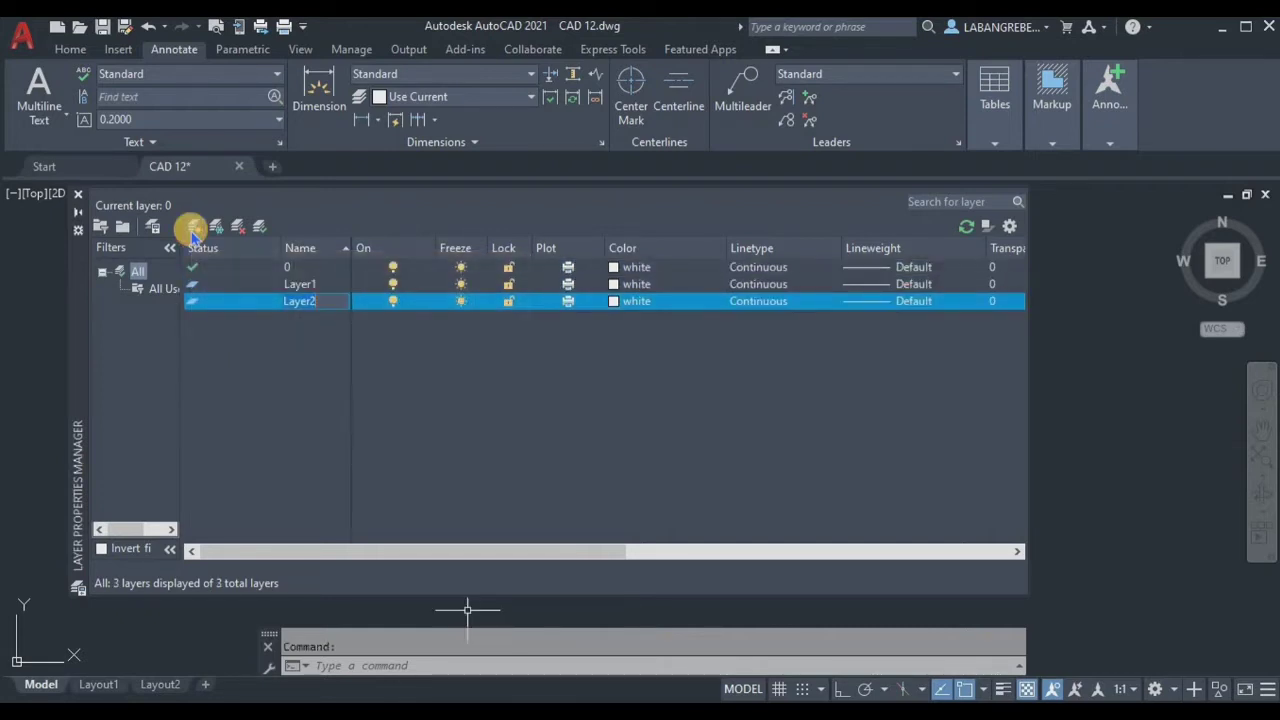
click(191, 229)
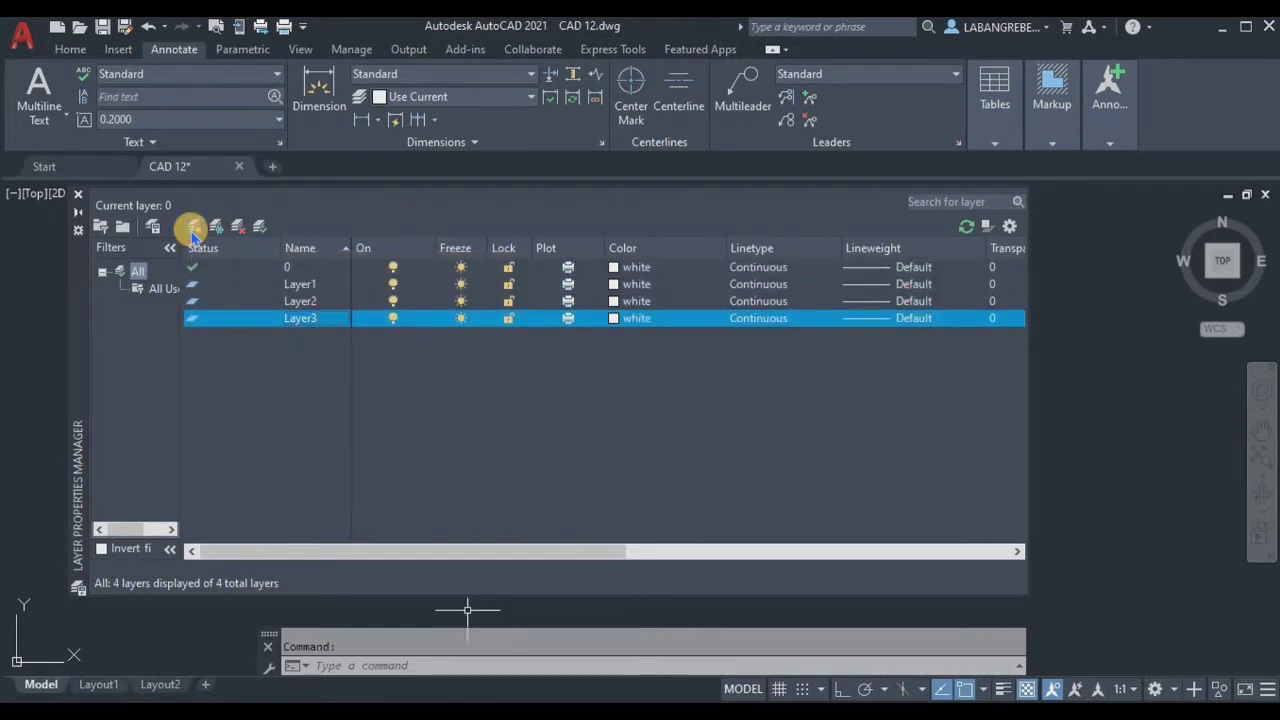
click(191, 229)
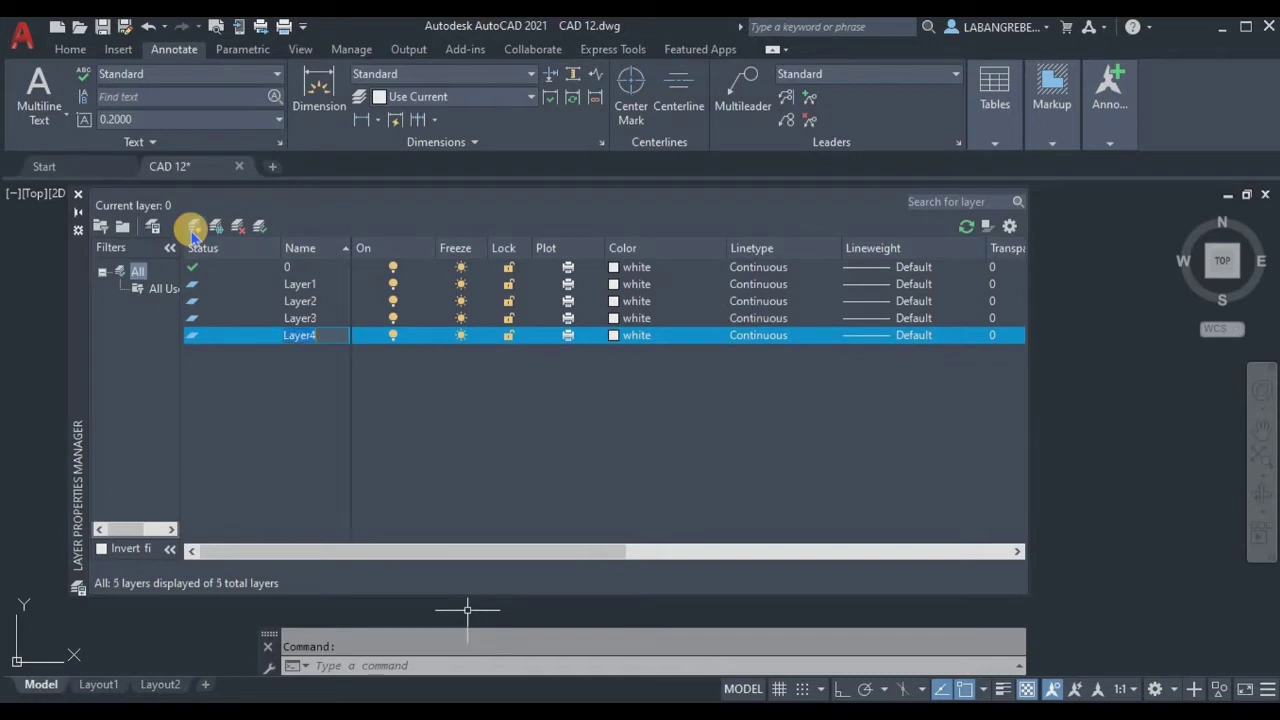
click(289, 286)
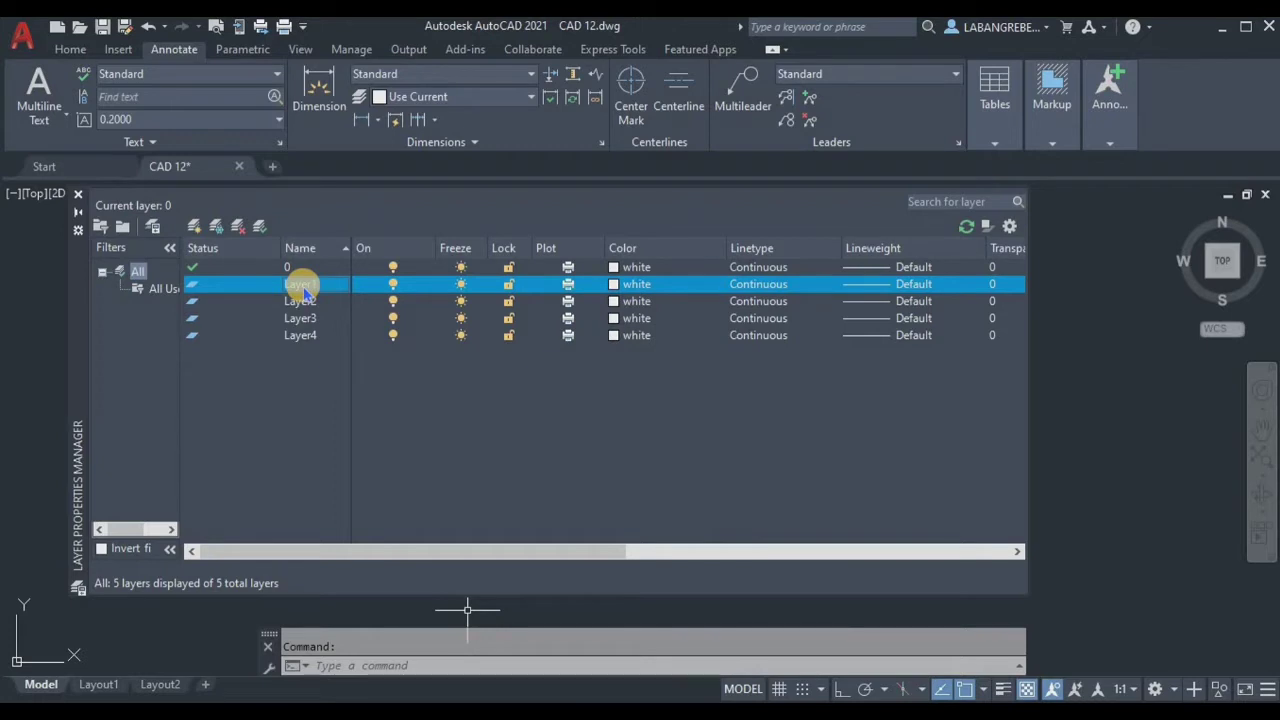
Rename Layer1 to VISIBLE and set its colour to red
click(300, 285)
text(W)
text(ISI)
text(BL)
text(E)
key(Return)
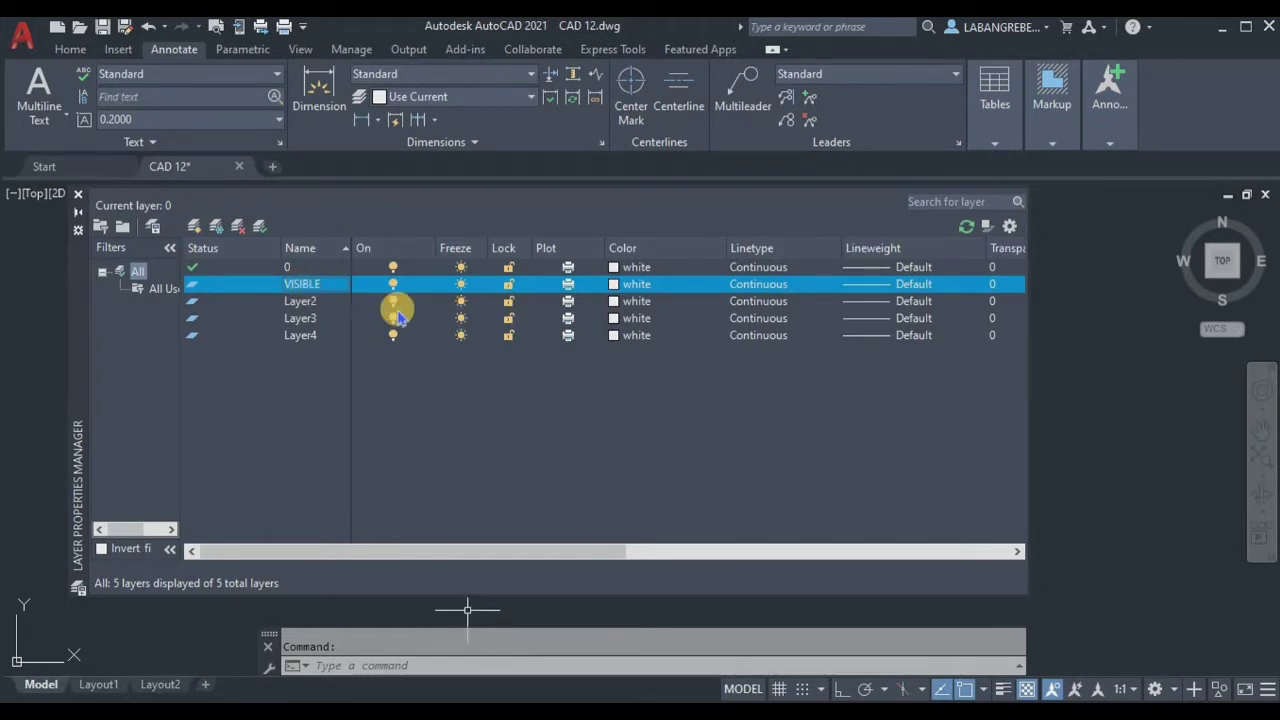
click(622, 285)
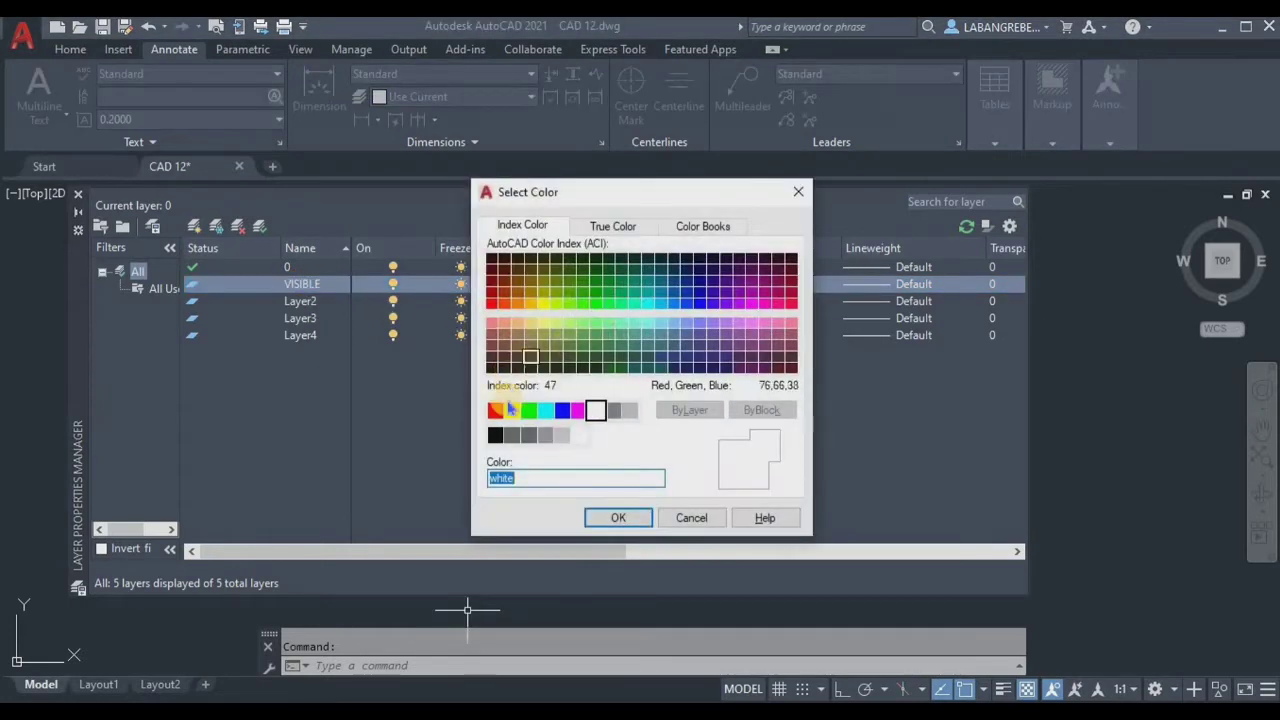
click(495, 410)
click(617, 518)
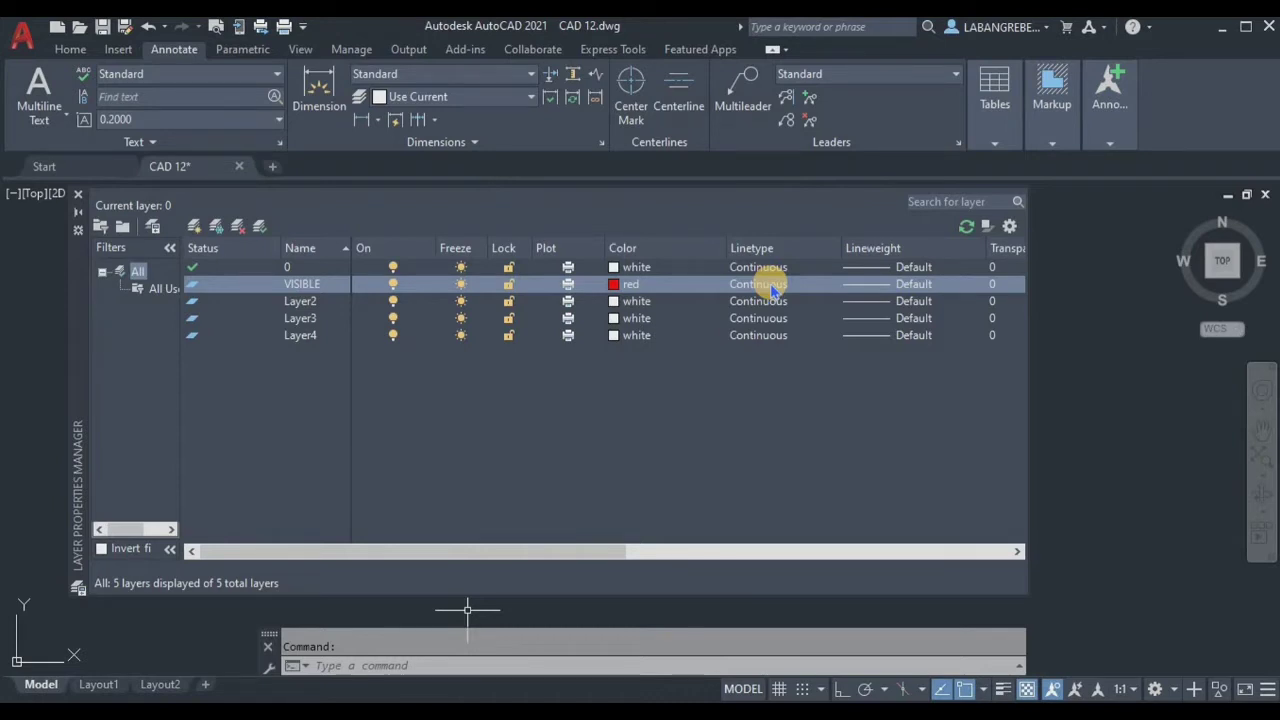
Give the VISIBLE layer a 0.40 mm lineweight
click(890, 284)
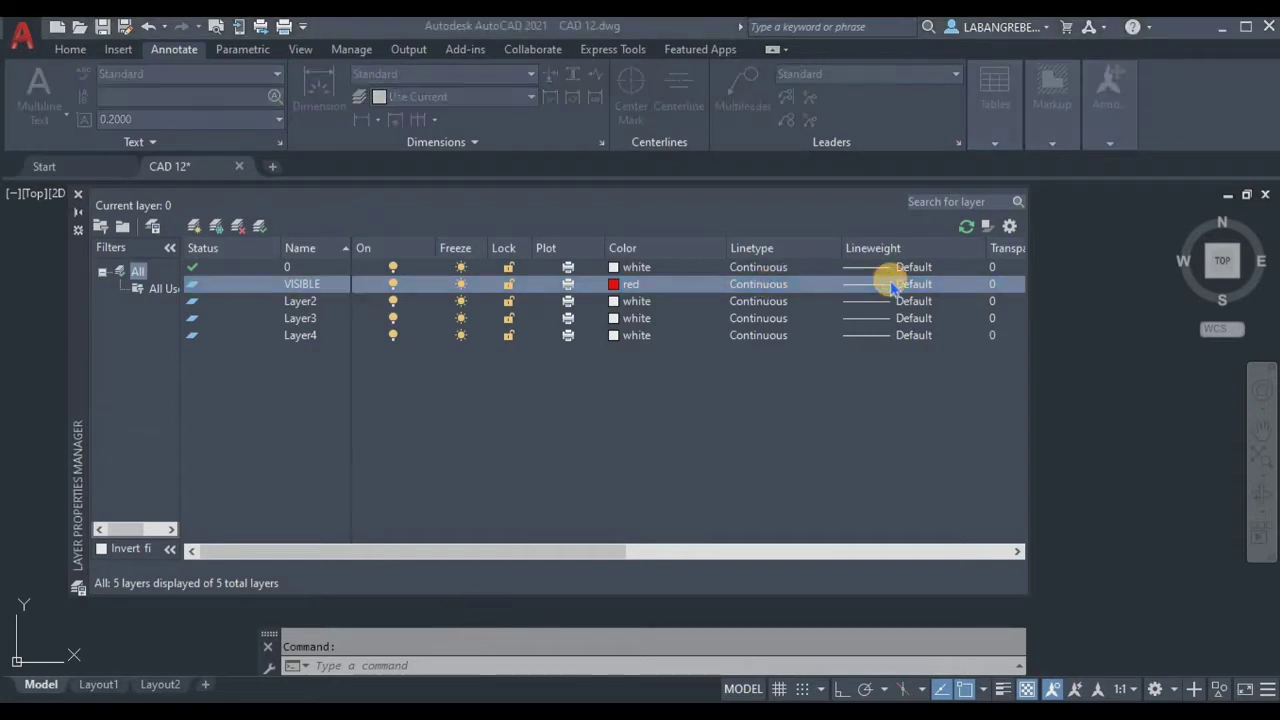
drag(737, 309, 737, 331)
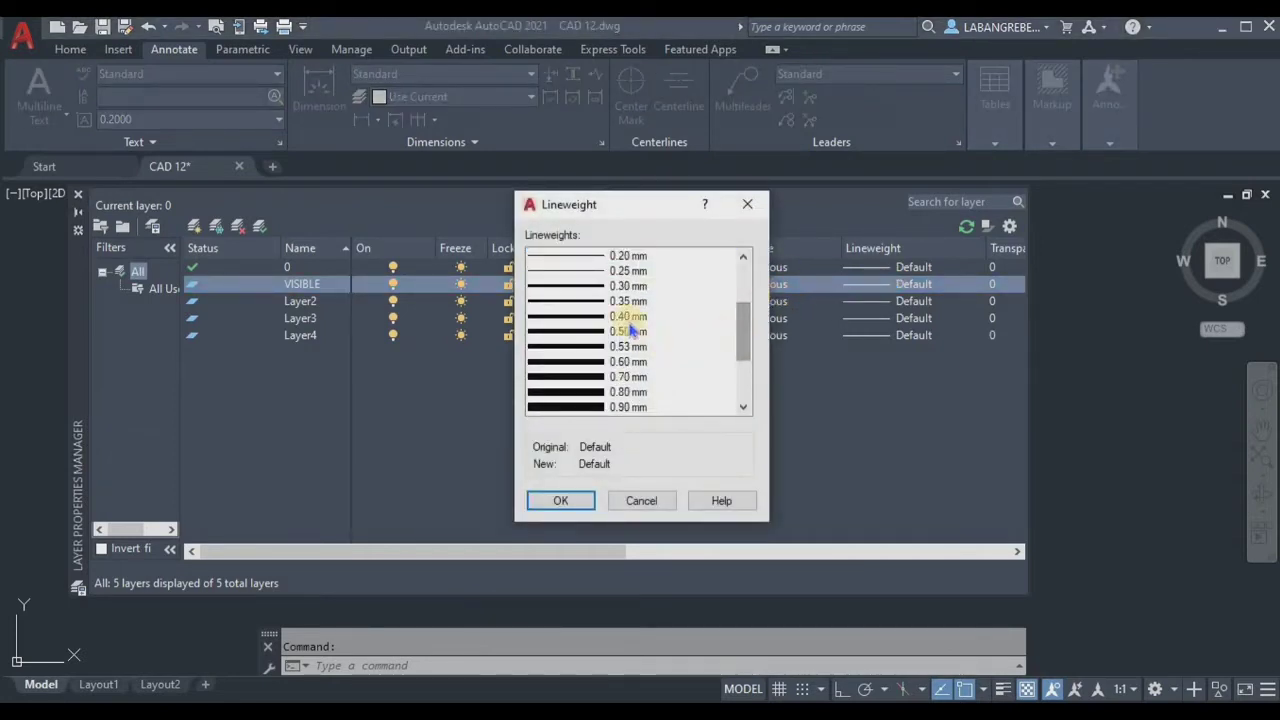
click(628, 318)
click(574, 508)
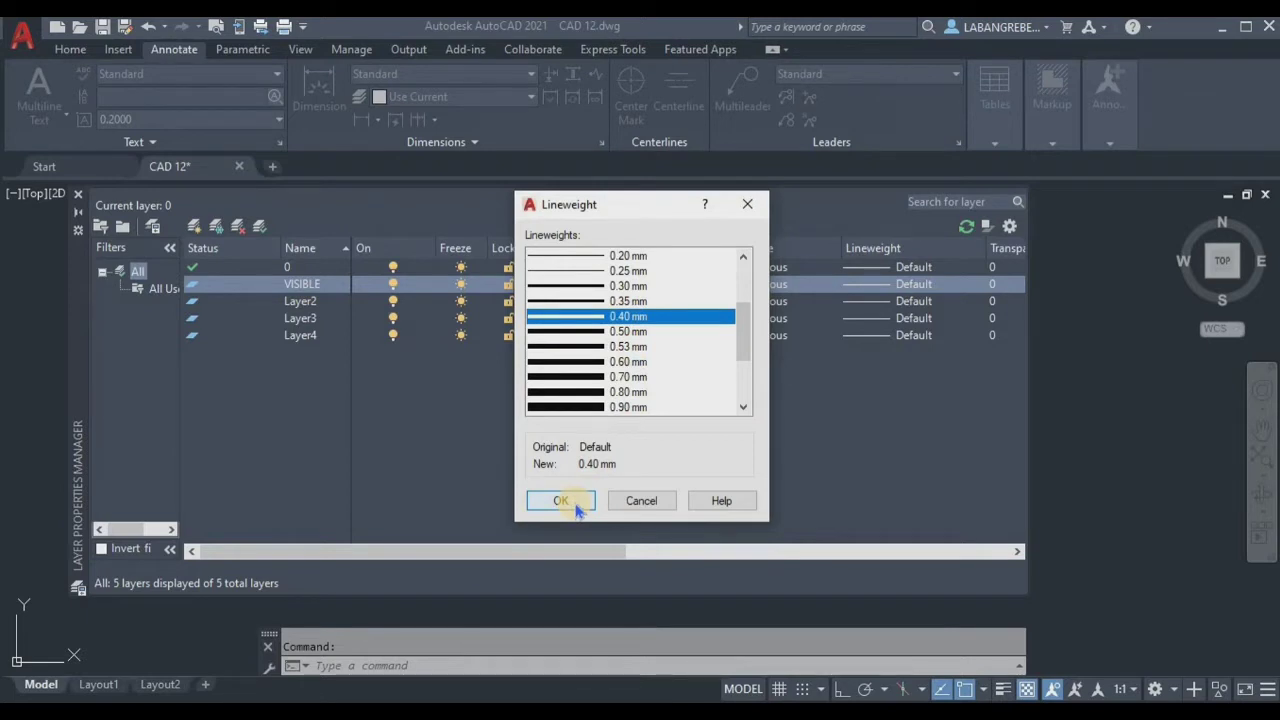
click(568, 501)
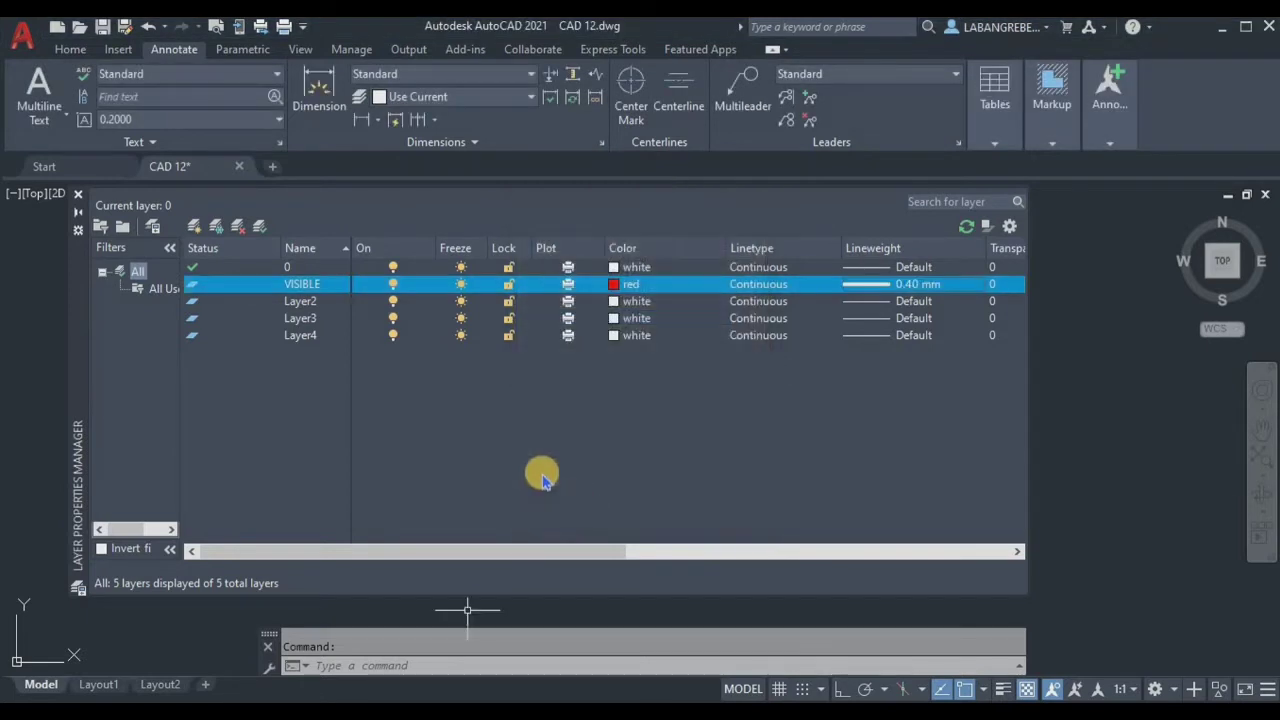
click(312, 305)
Rename Layer2 to GUIDELINES, keeping layer 0 current
double_click(312, 305)
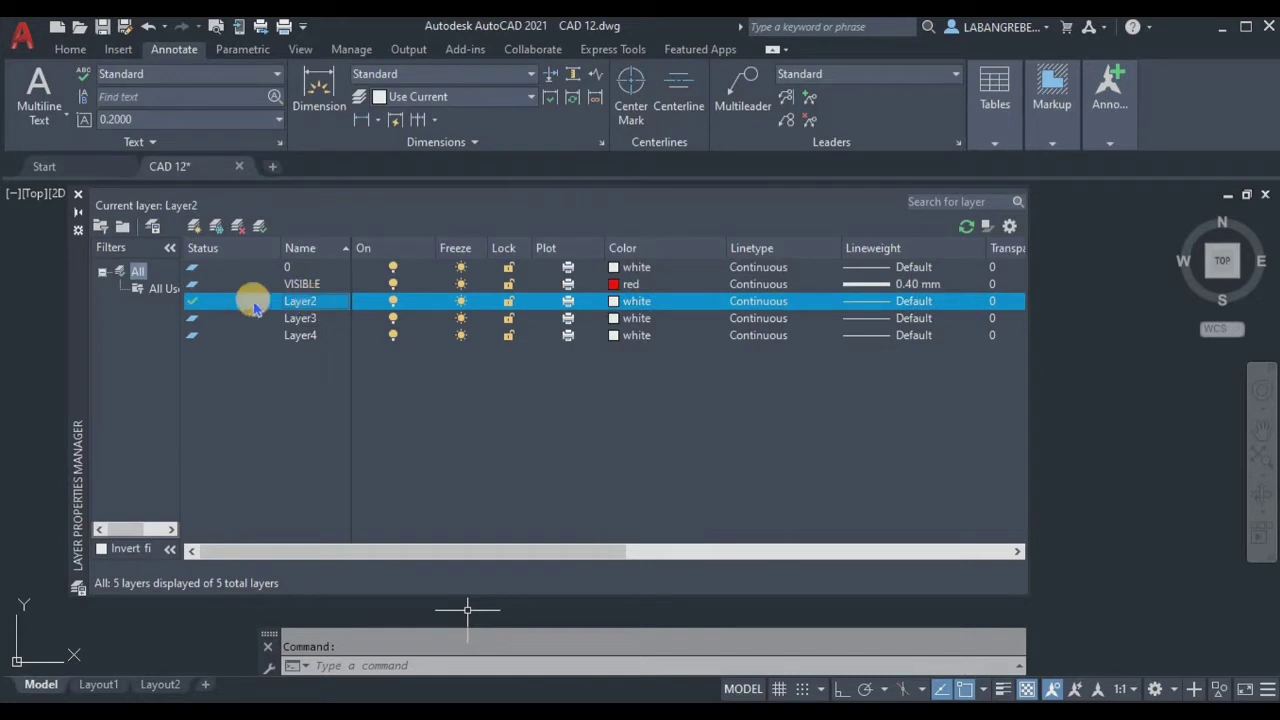
double_click(191, 267)
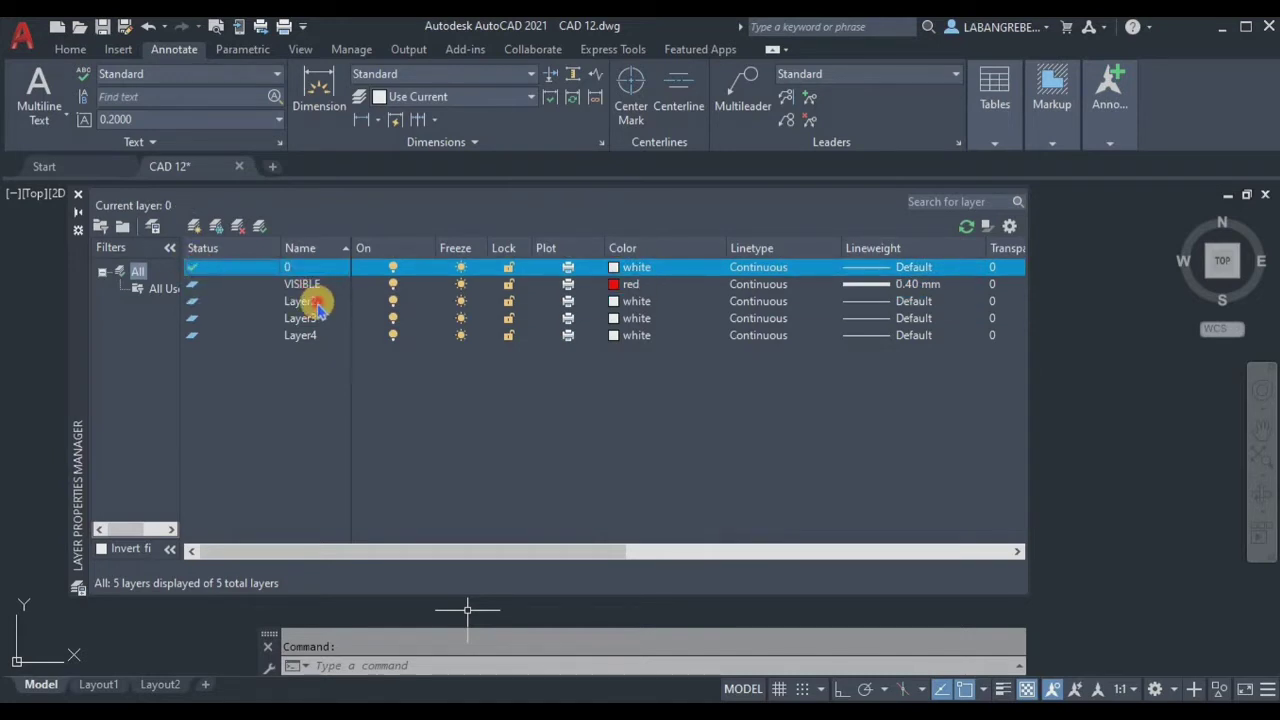
click(318, 304)
right_click(316, 306)
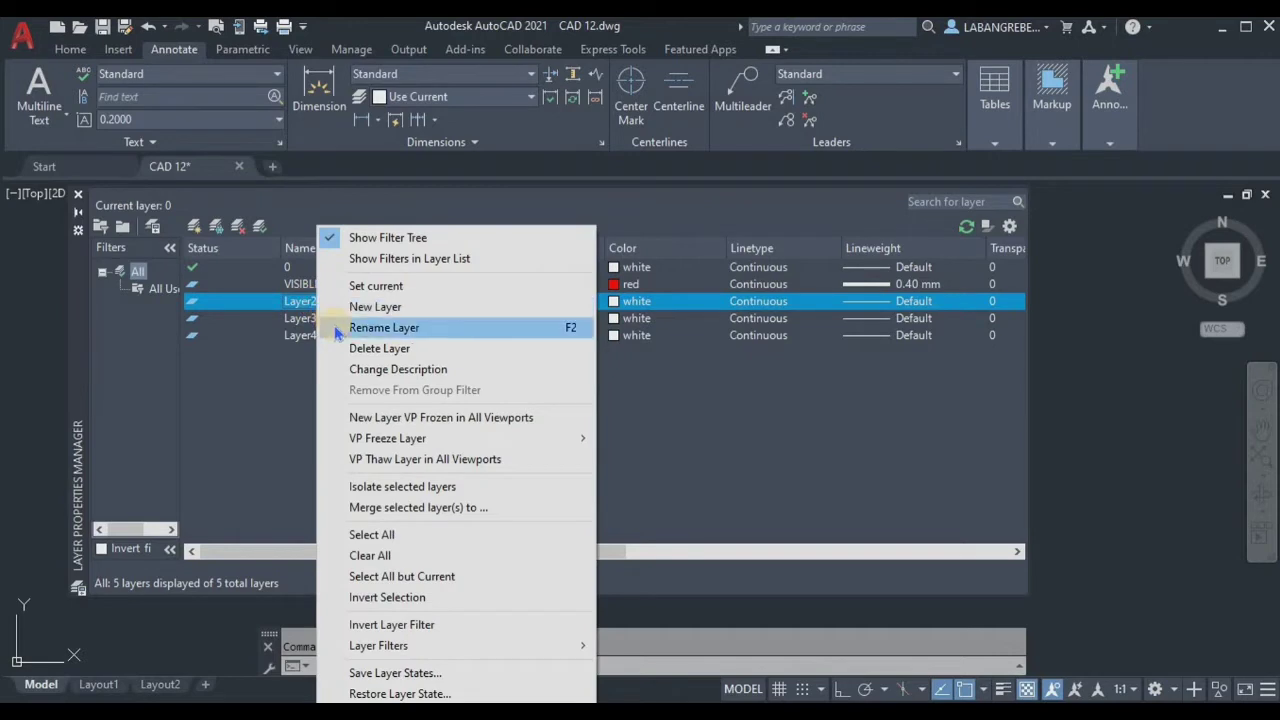
click(384, 327)
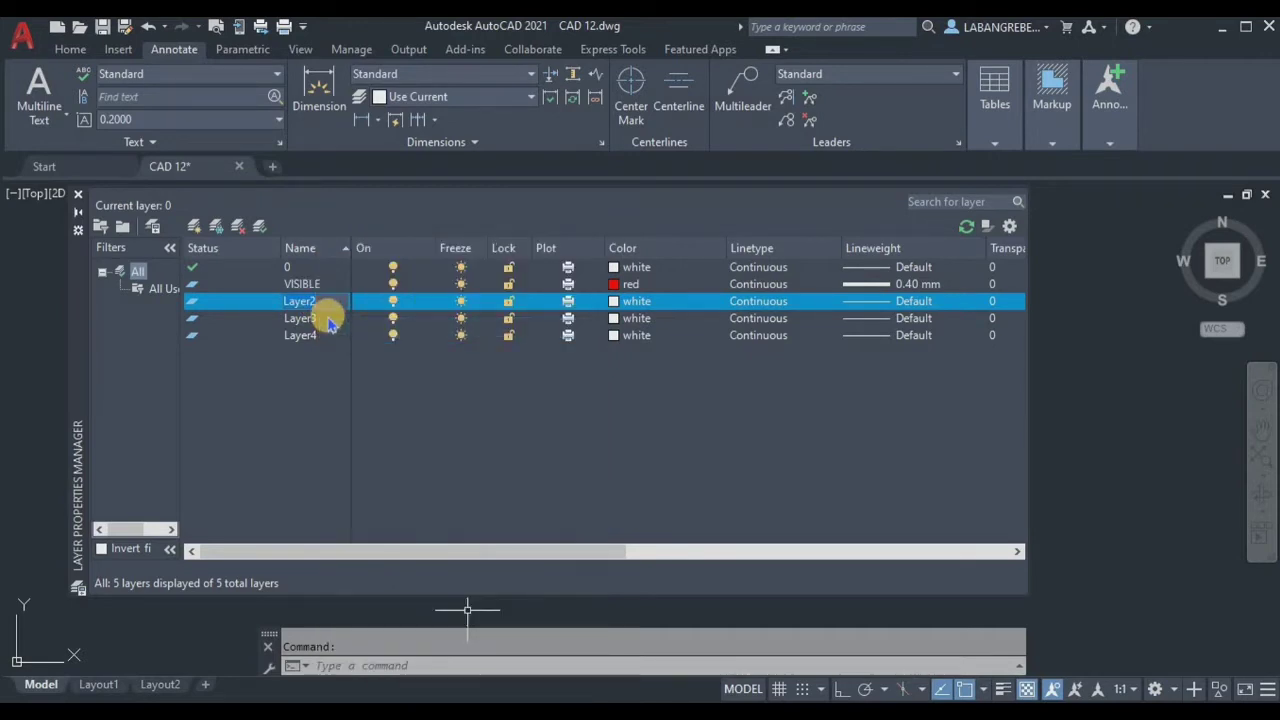
text(gu)
key(BackSpace)
key(BackSpace)
text(UIDELINES)
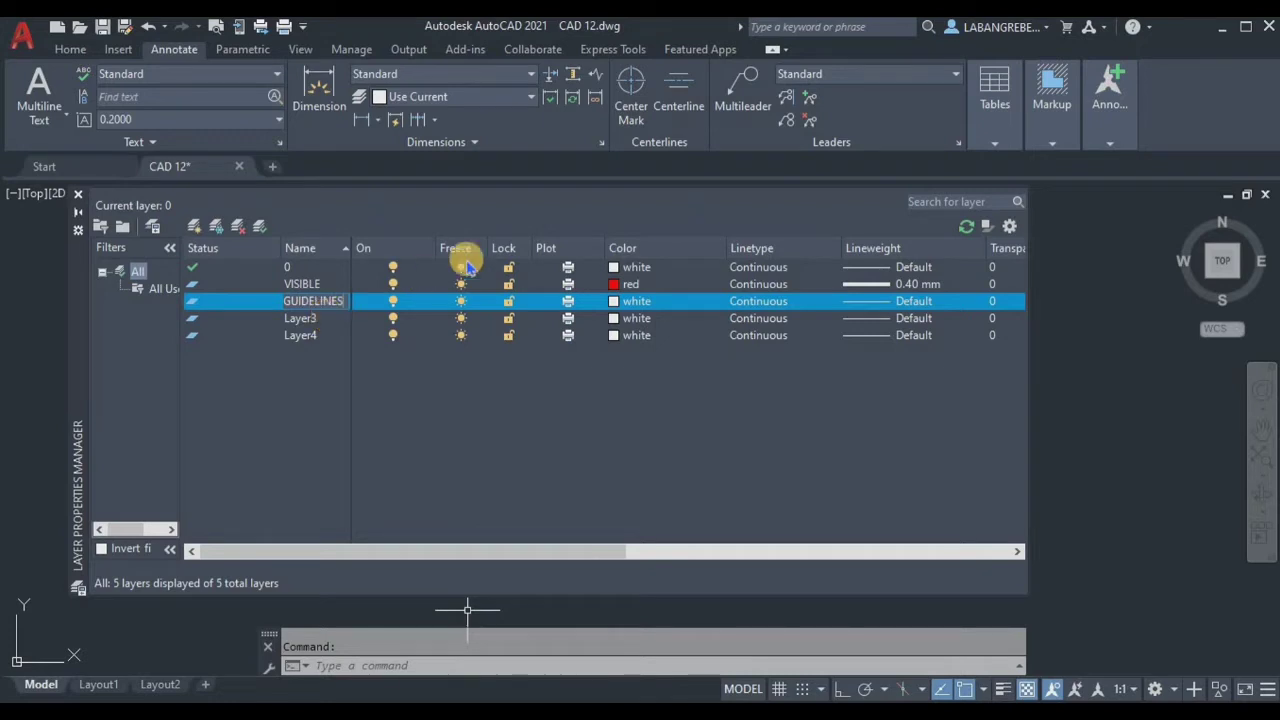
Set the GUIDELINES layer to cyan with a 0.15 mm lineweight
click(621, 302)
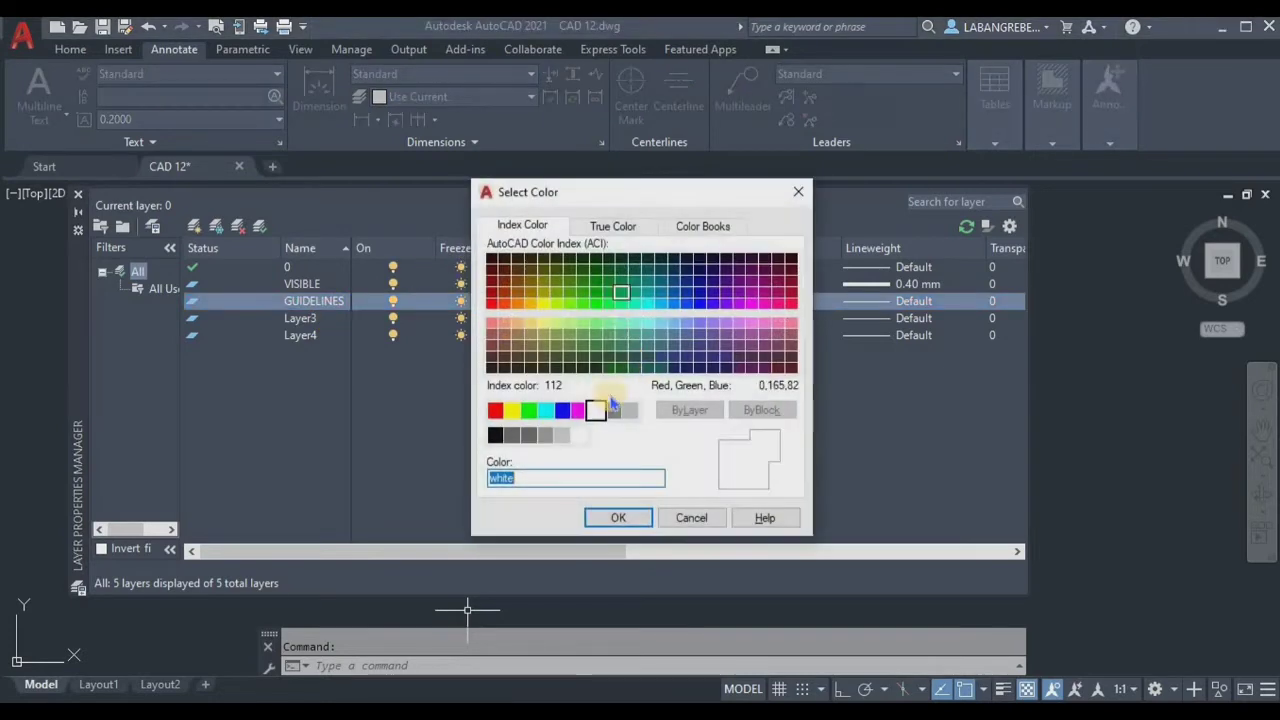
click(545, 410)
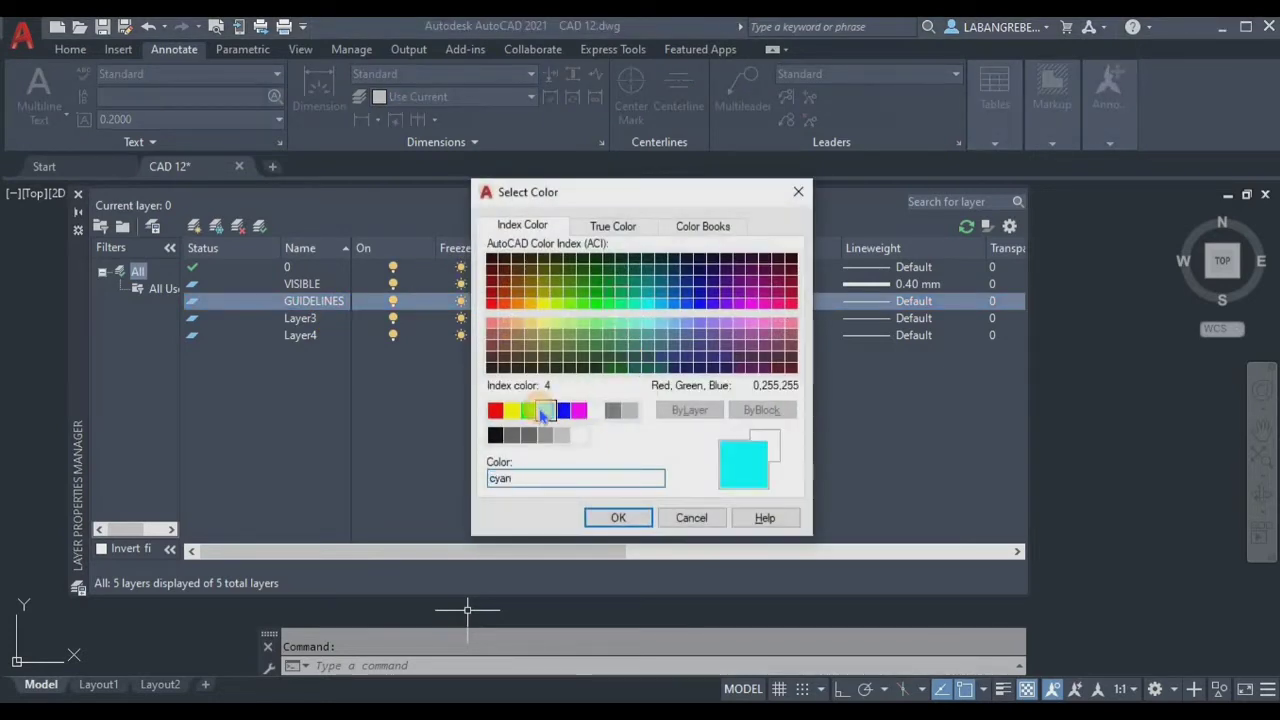
click(618, 517)
click(868, 301)
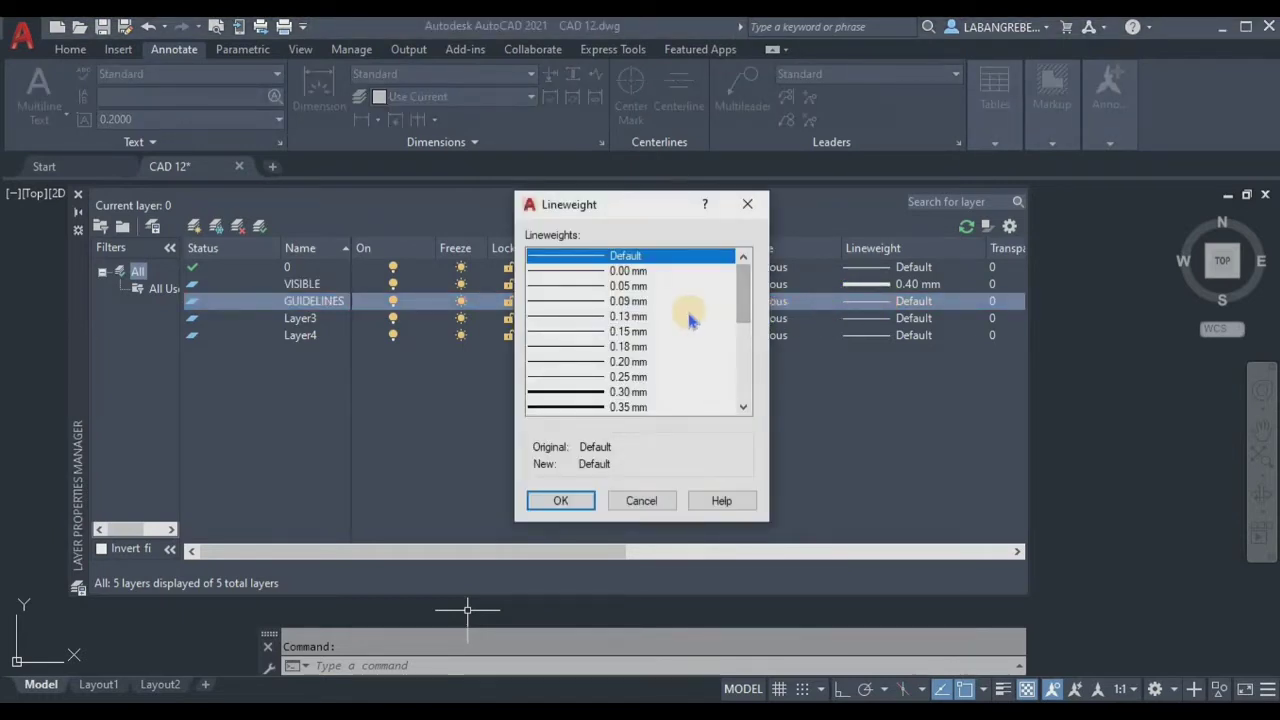
click(632, 332)
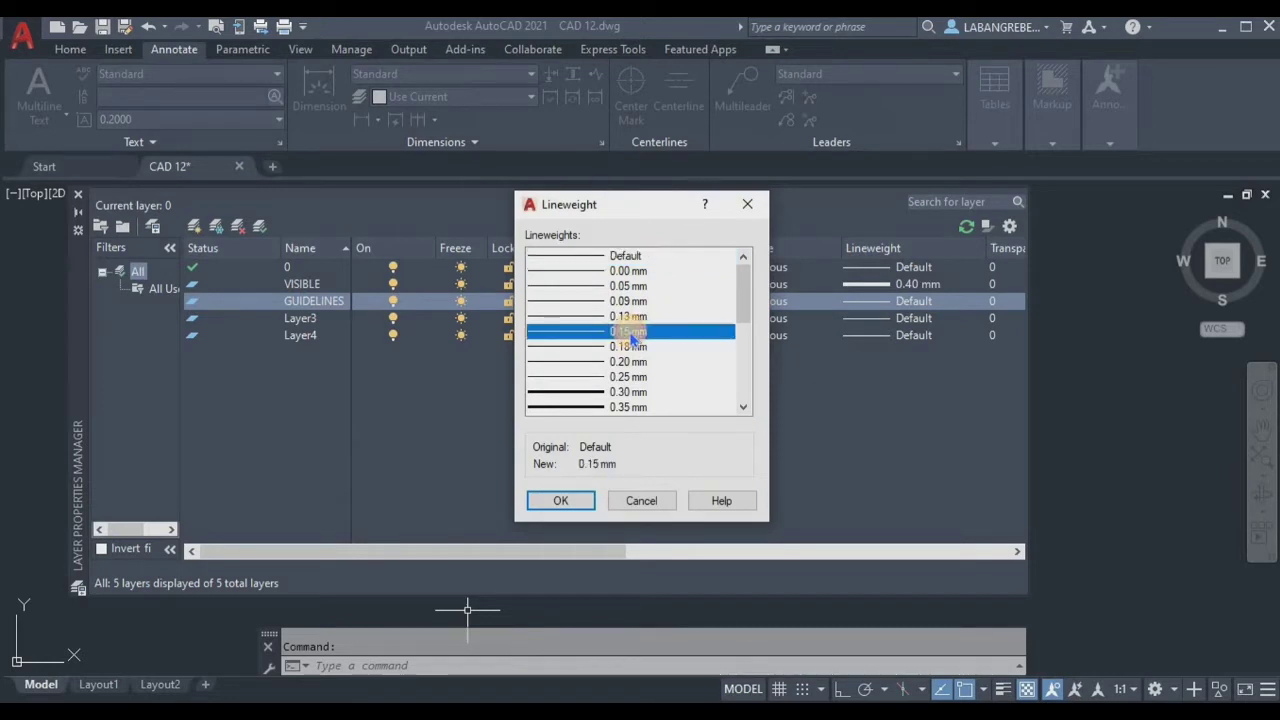
click(558, 501)
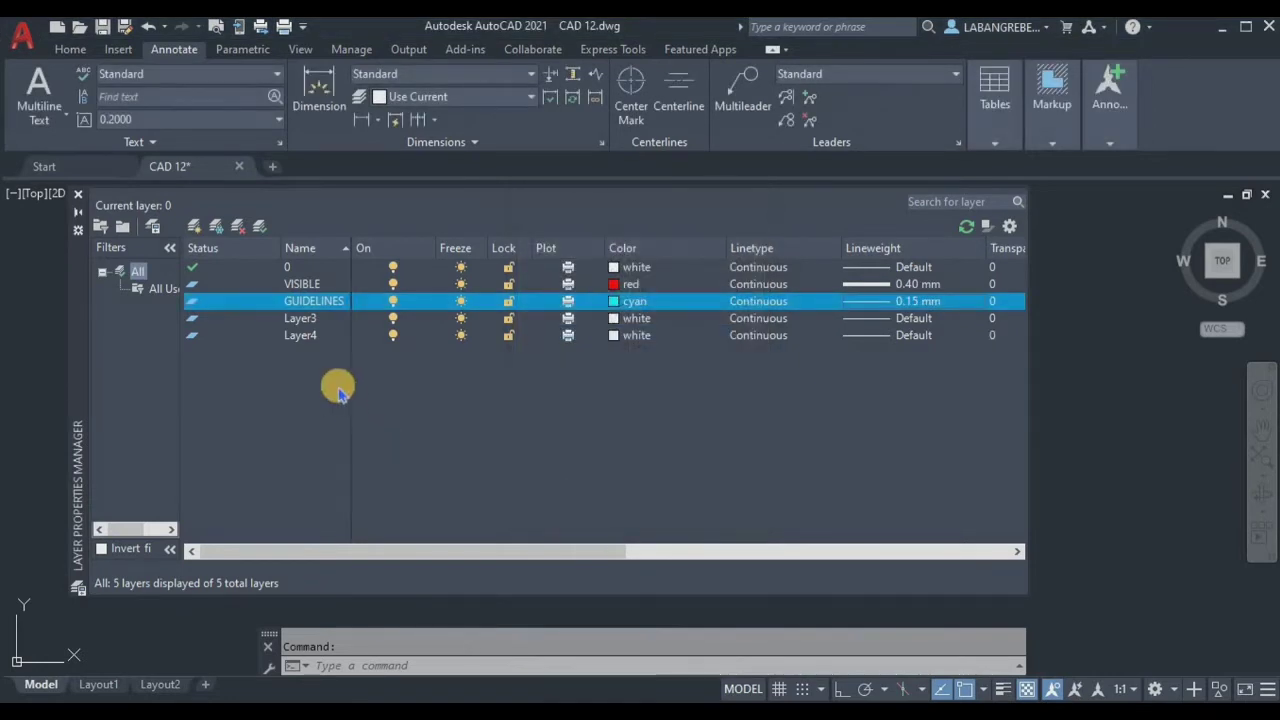
click(311, 320)
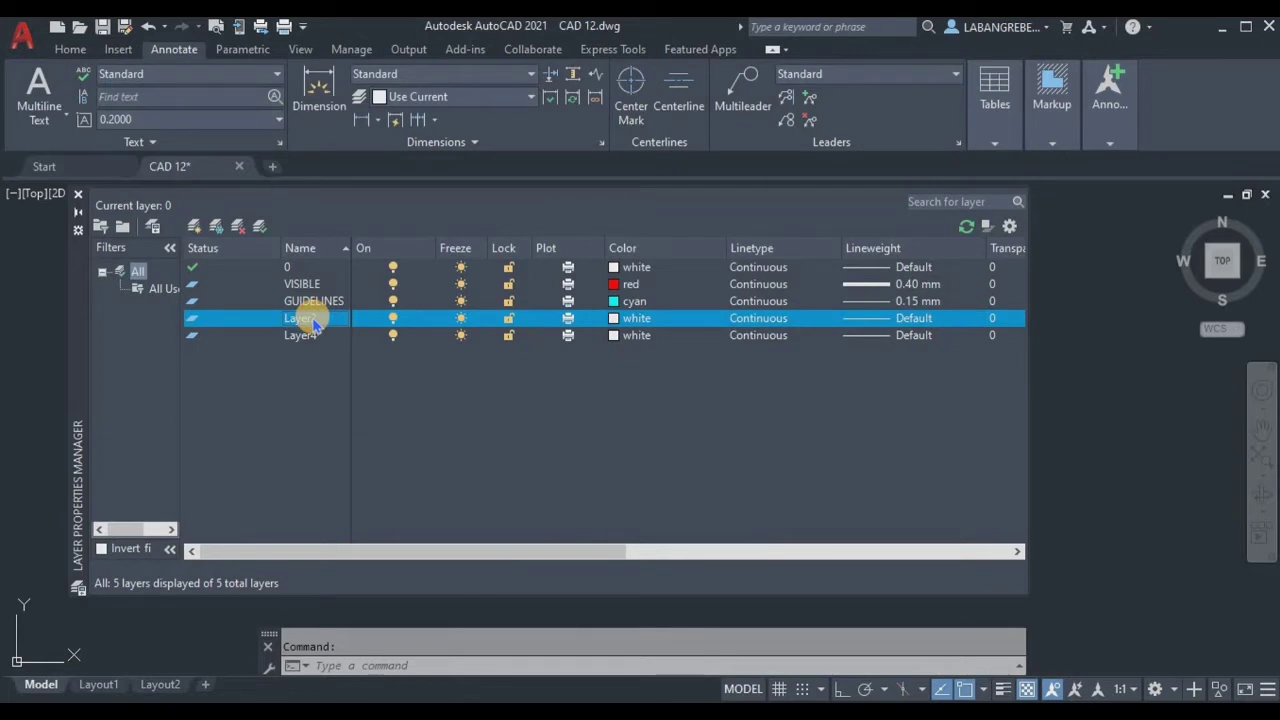
Rename Layer3 to DIMENSION and colour it green
key(XF86MonBrightnessDown)
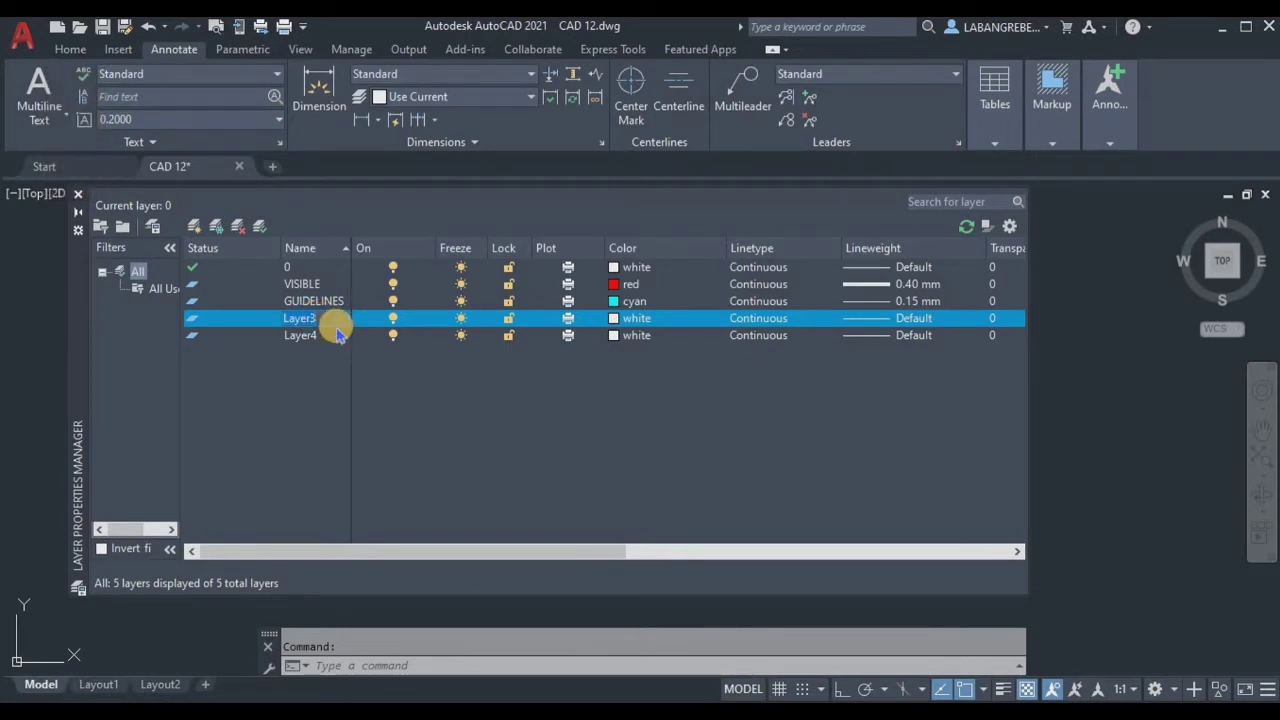
text(d)
key(Return)
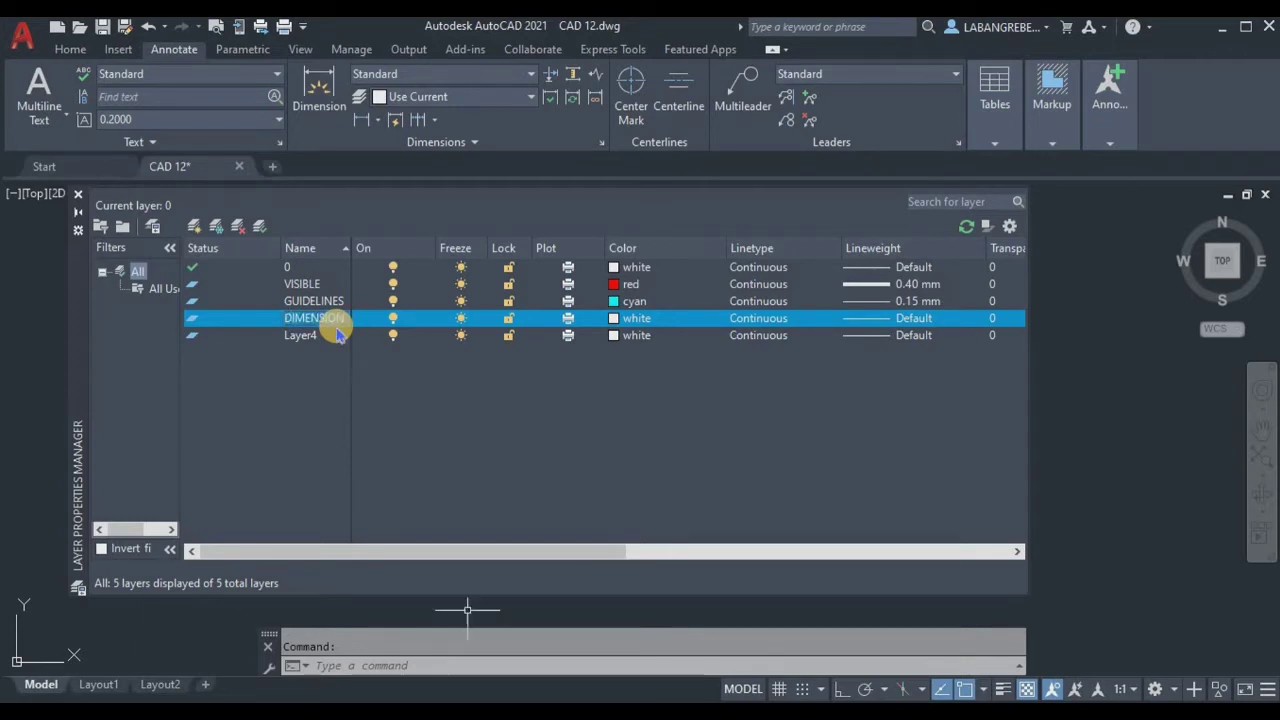
click(620, 320)
click(528, 410)
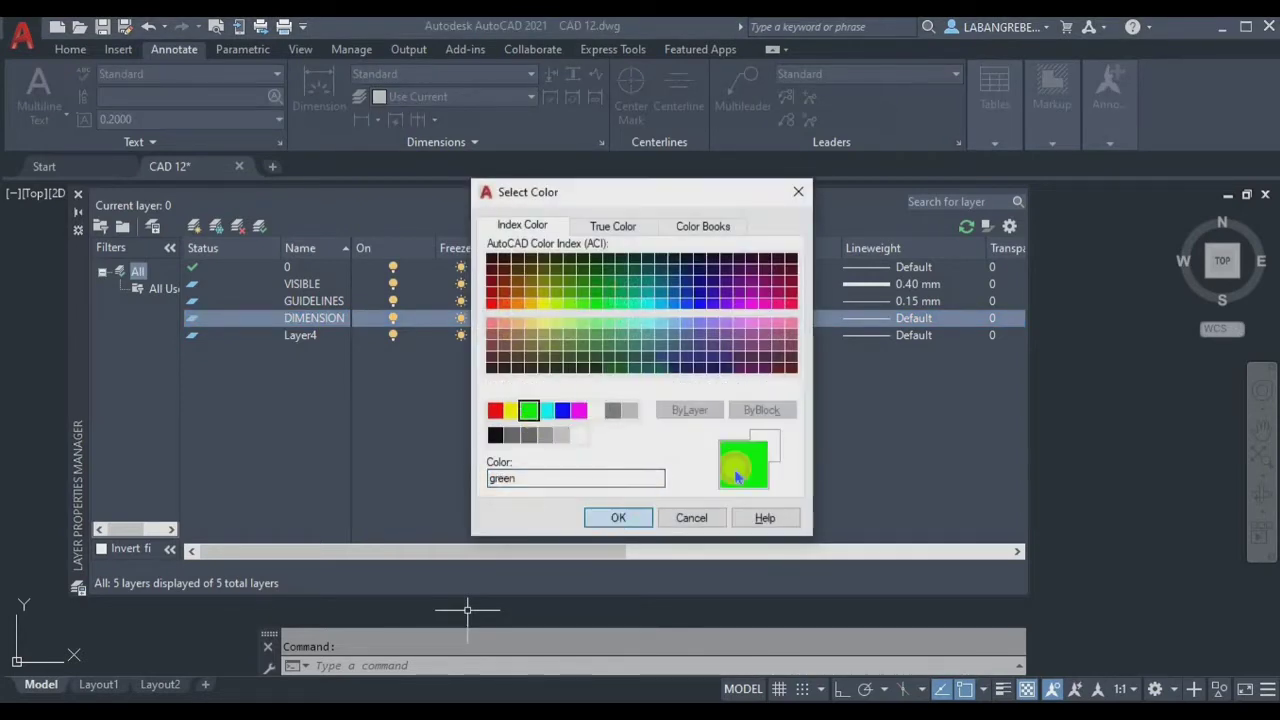
click(618, 517)
Set the DIMENSION layer's lineweight to 0.13 mm
click(894, 318)
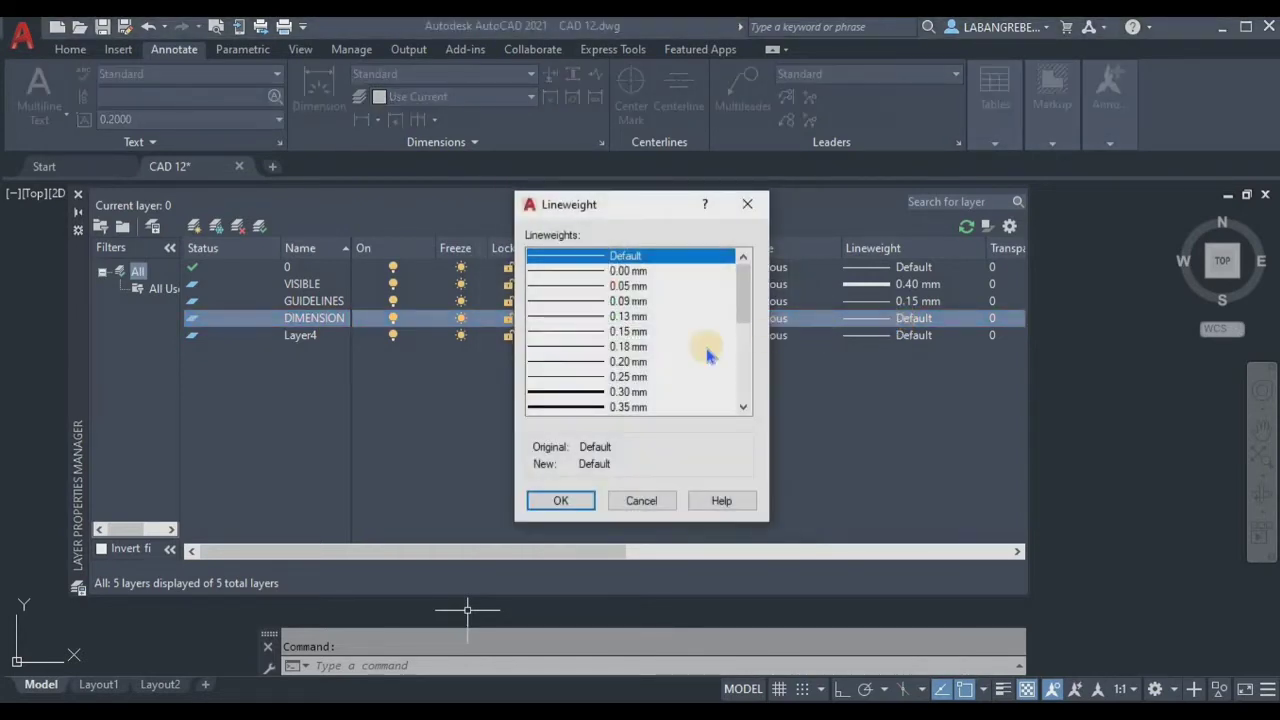
click(627, 333)
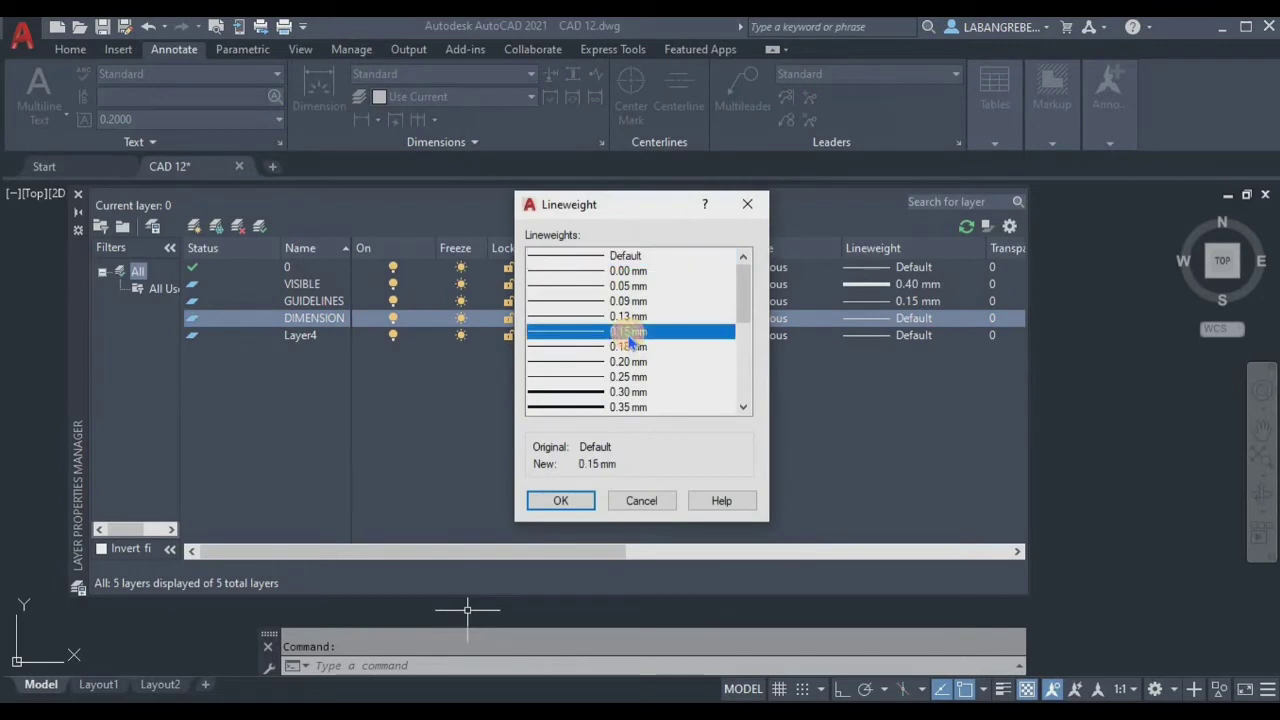
click(632, 317)
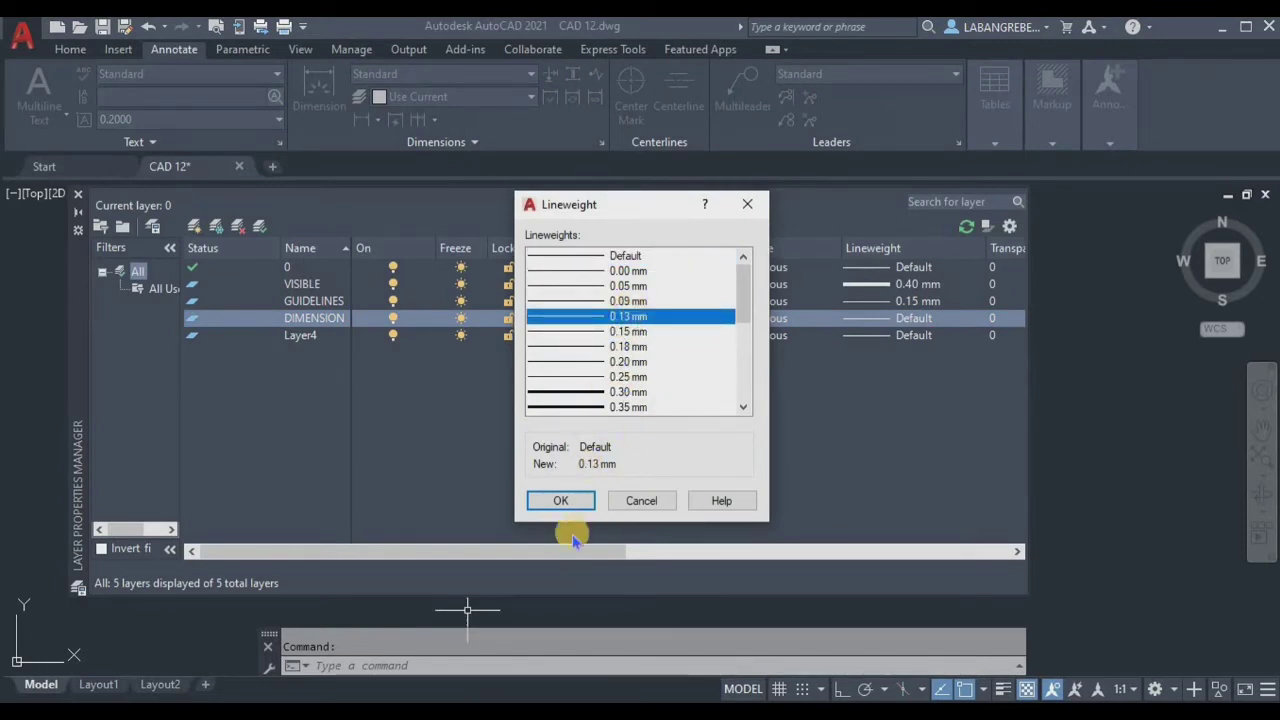
click(563, 503)
click(309, 335)
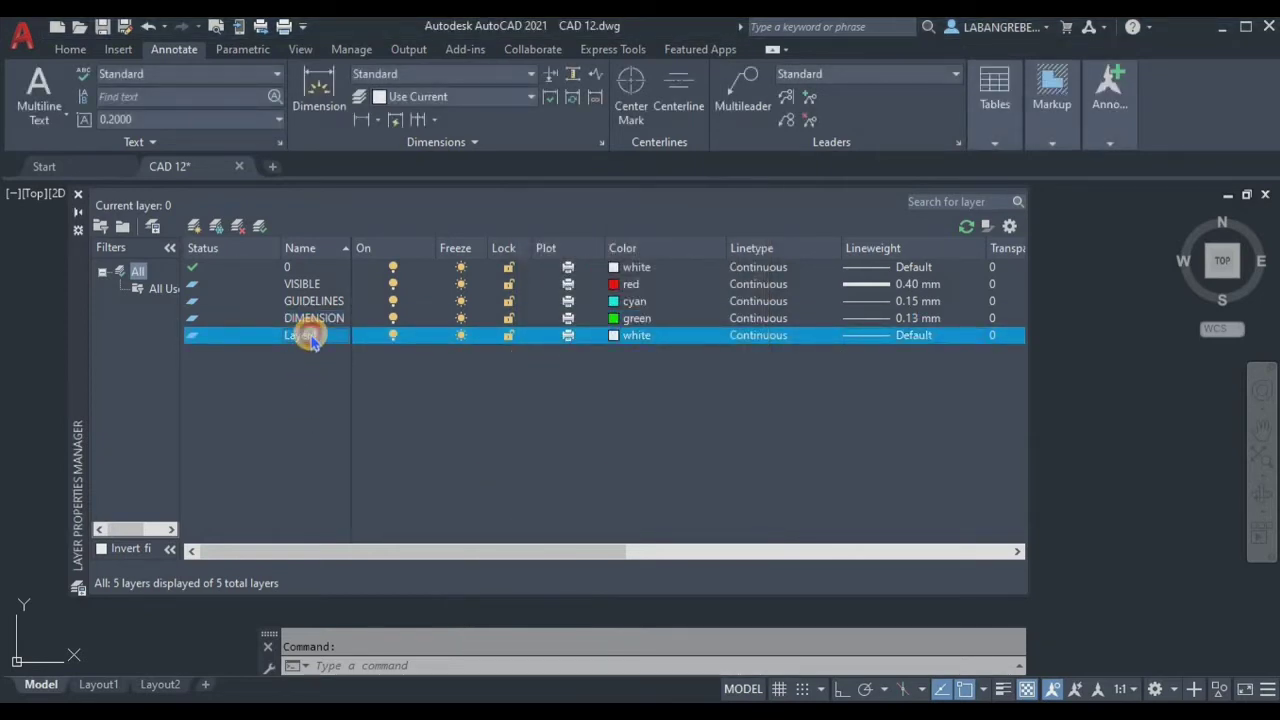
double_click(322, 340)
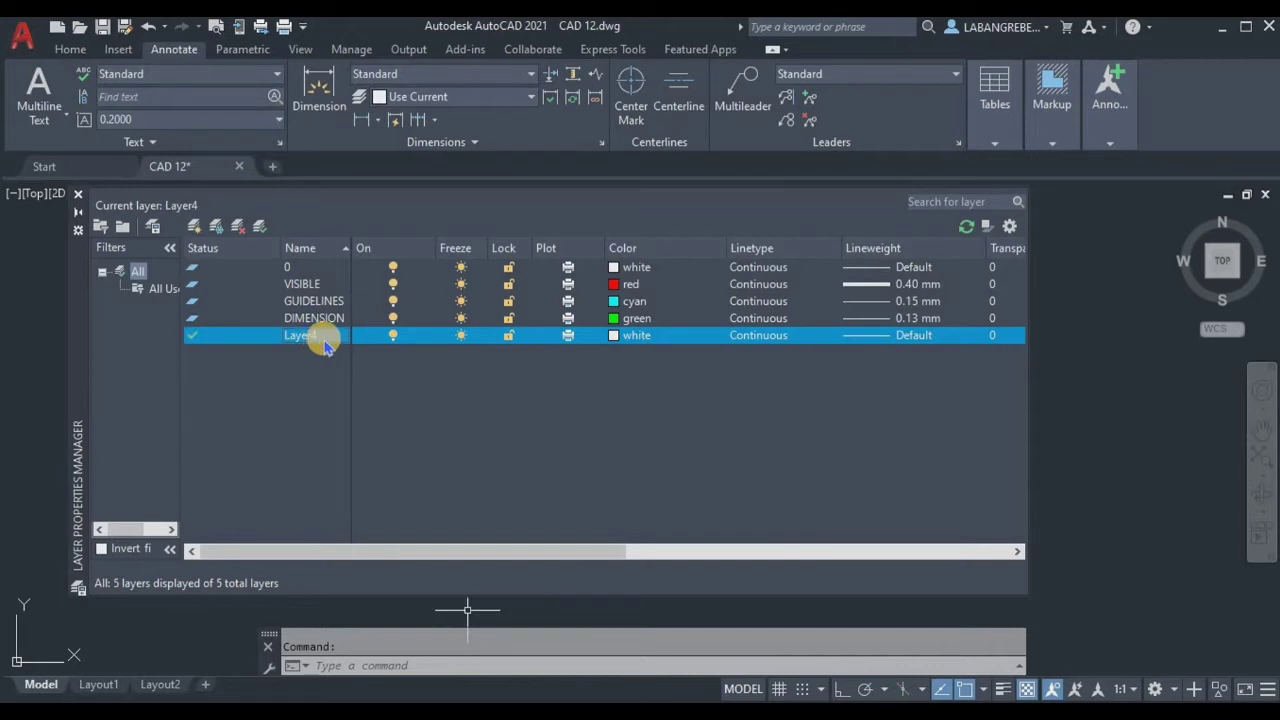
Rename Layer4 to TEXT and colour it yellow
click(197, 275)
click(303, 336)
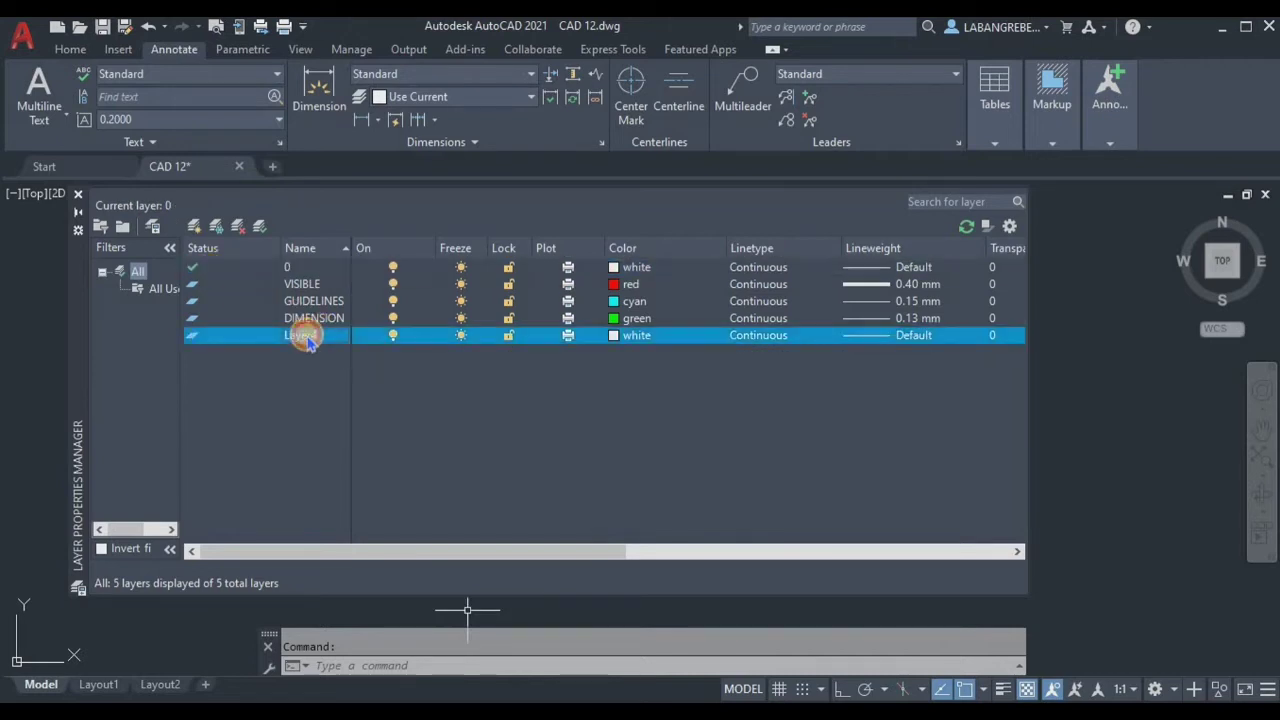
click(326, 340)
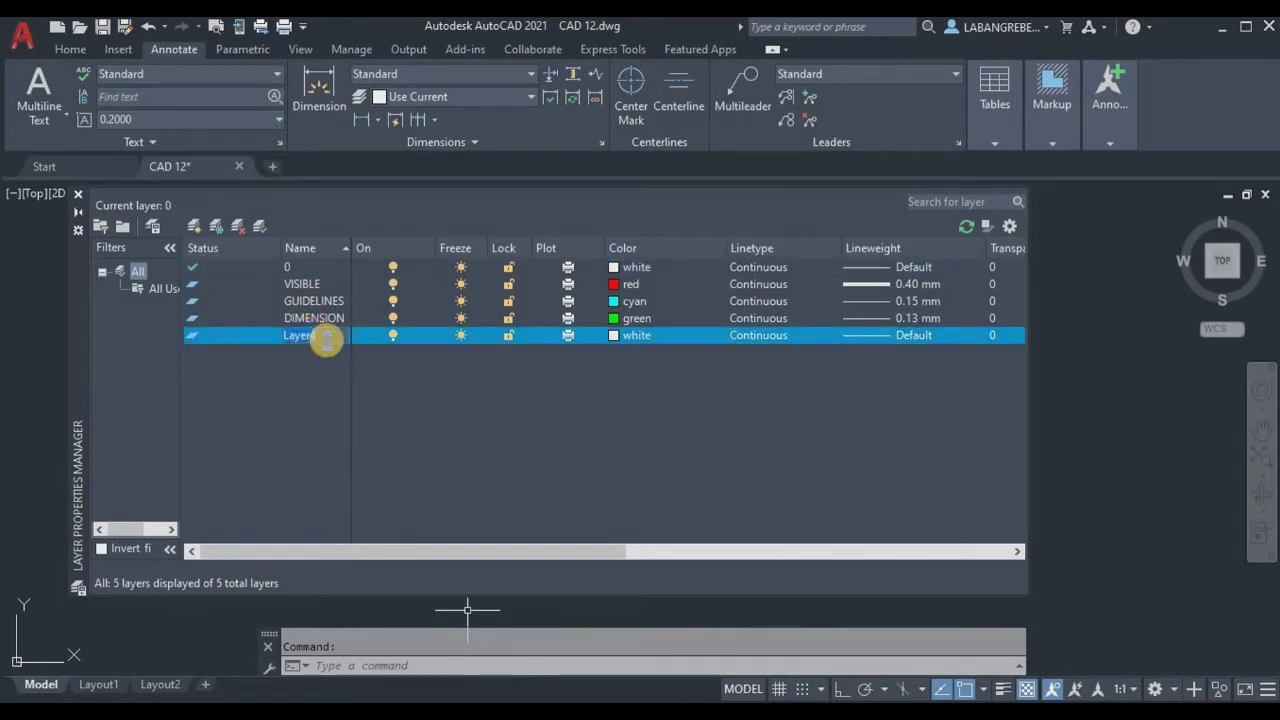
text(TEXT)
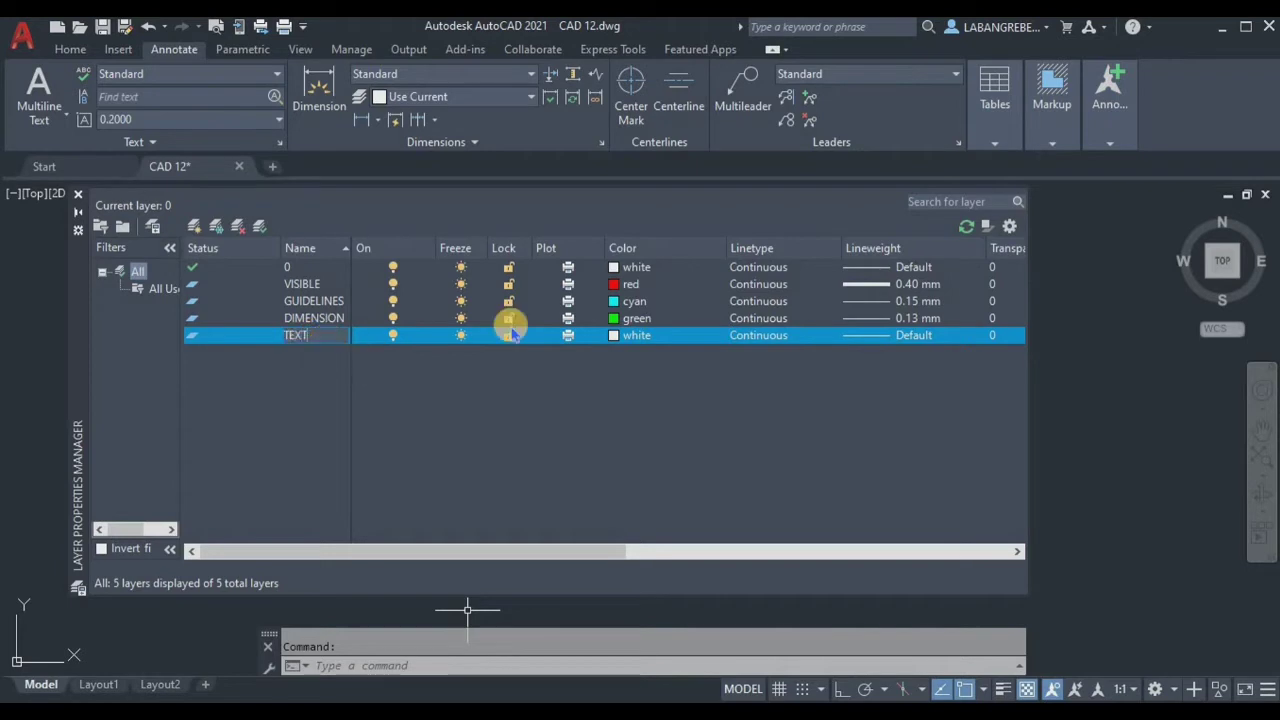
click(613, 335)
click(512, 409)
click(618, 516)
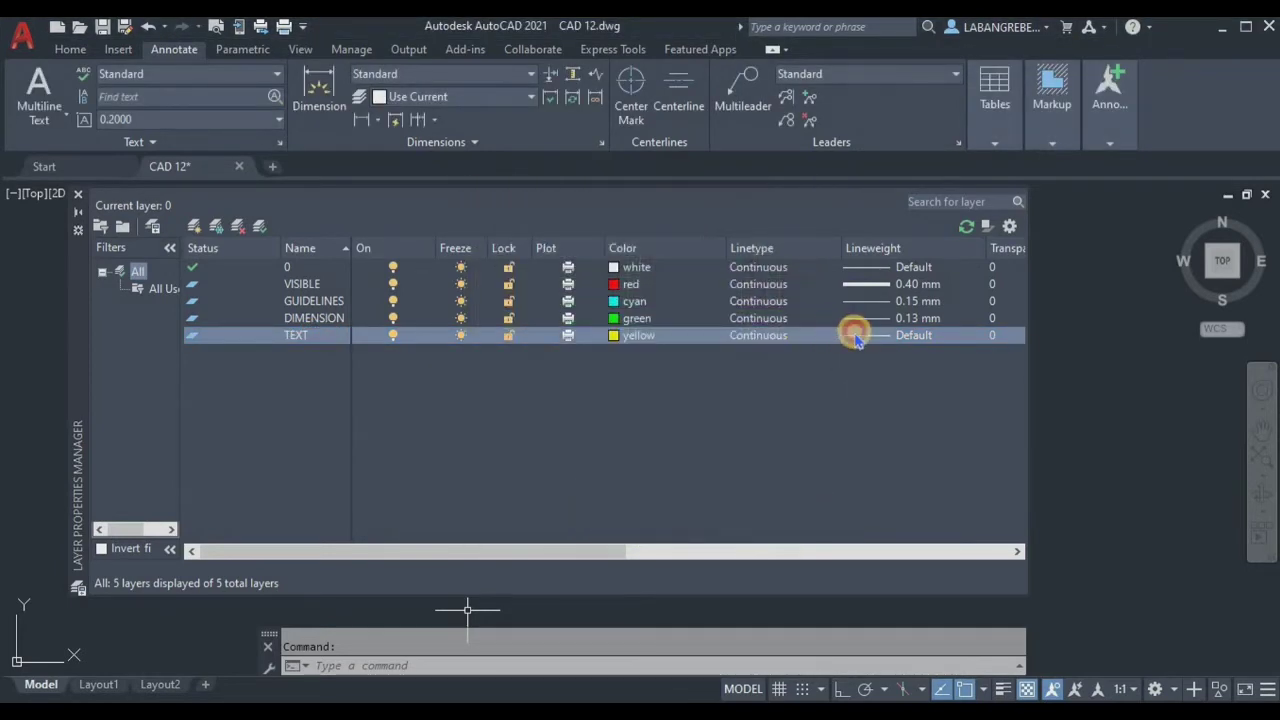
Give the TEXT layer a 0.18 mm lineweight and close the Layer Properties palette
click(853, 334)
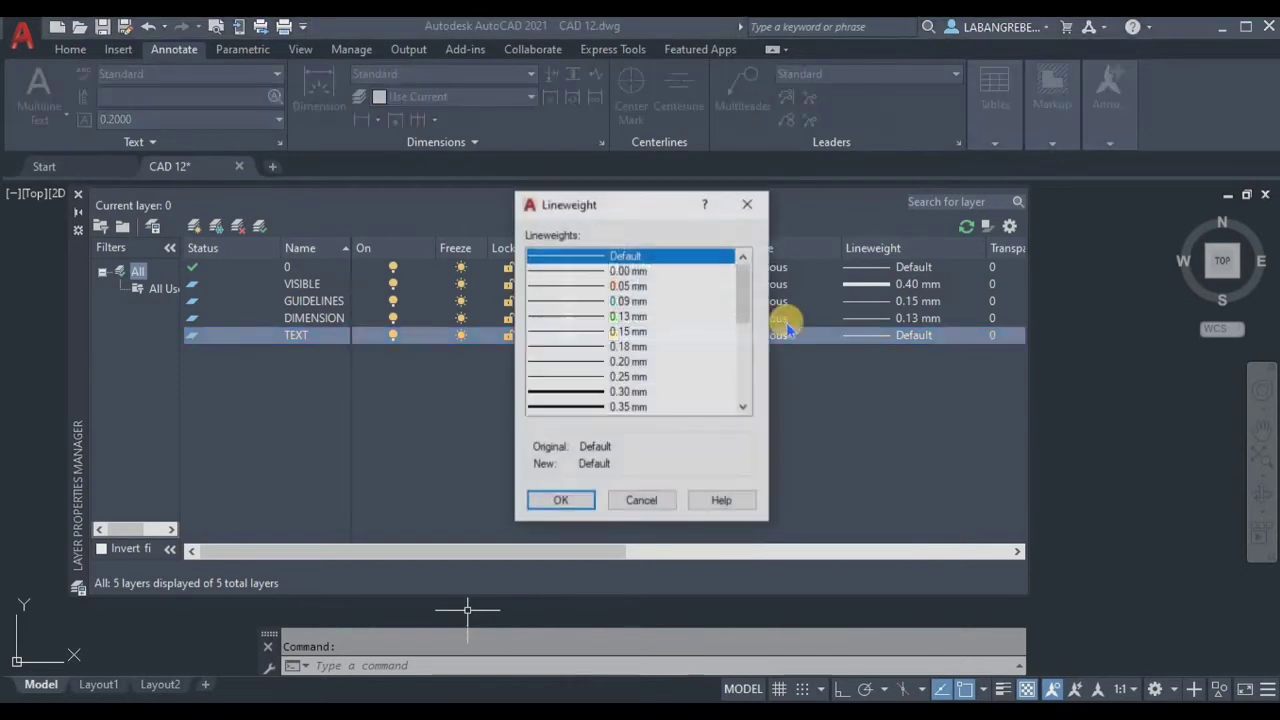
click(641, 346)
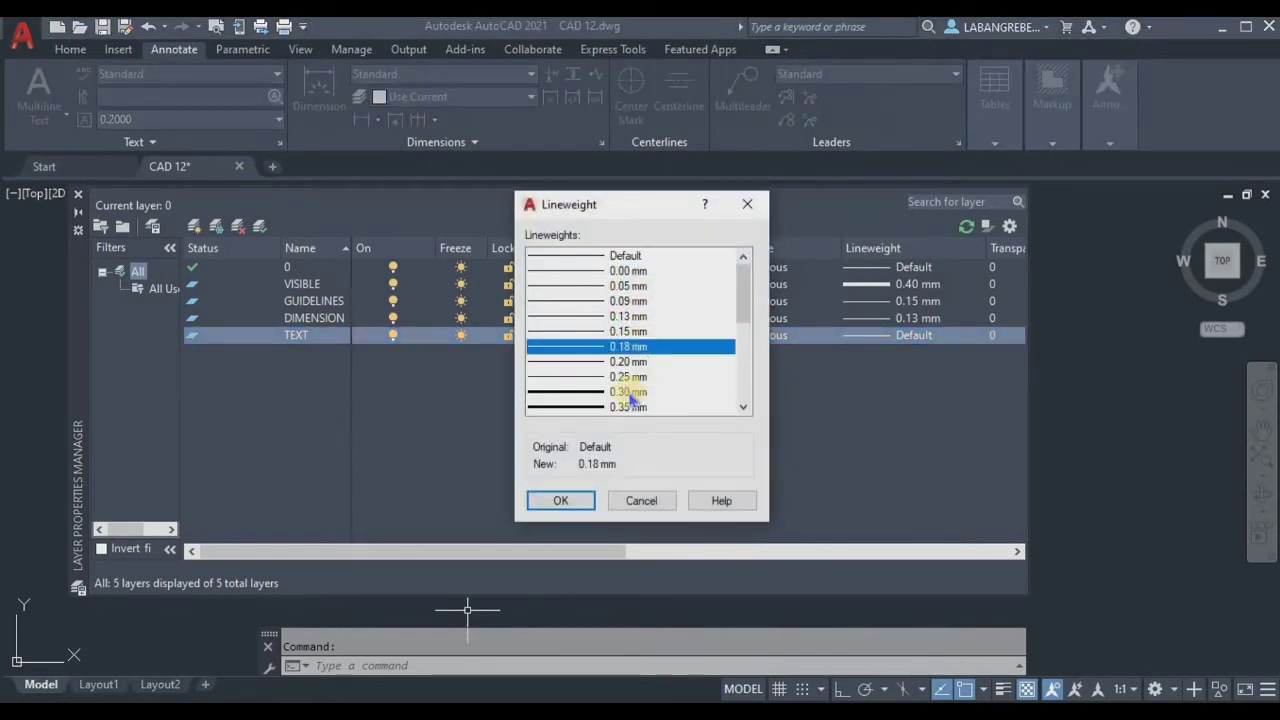
click(560, 500)
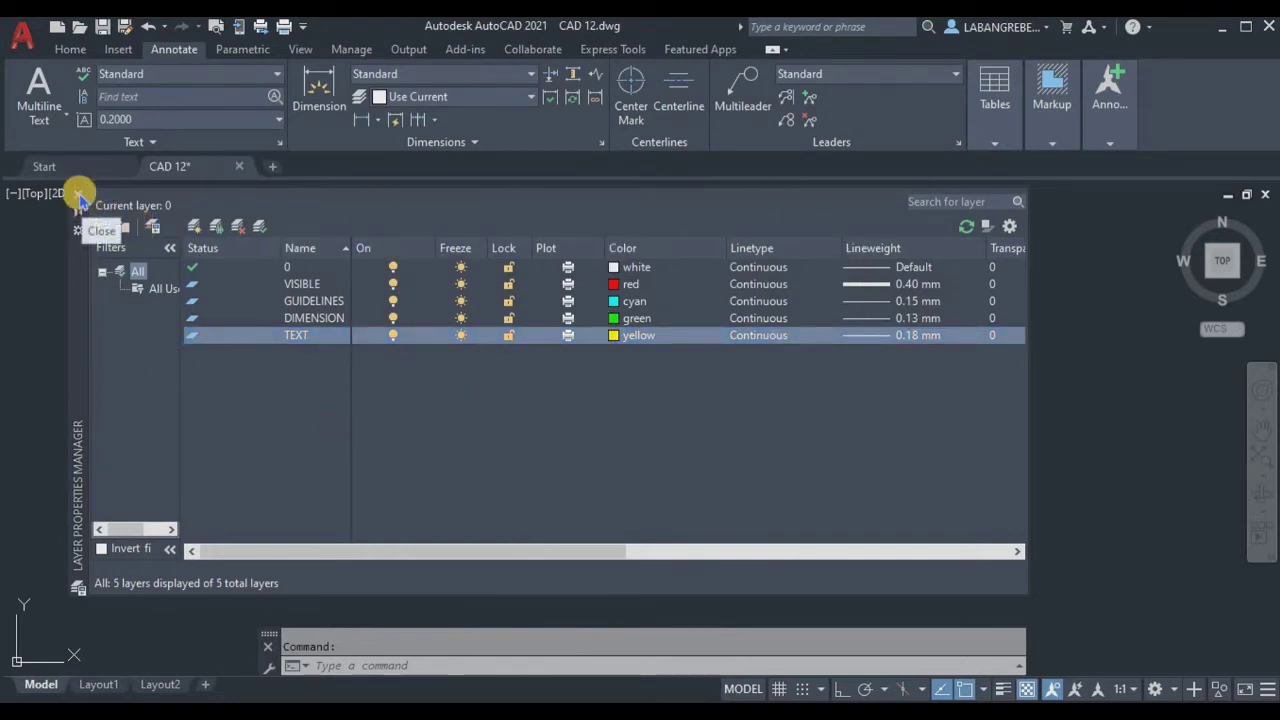
click(78, 194)
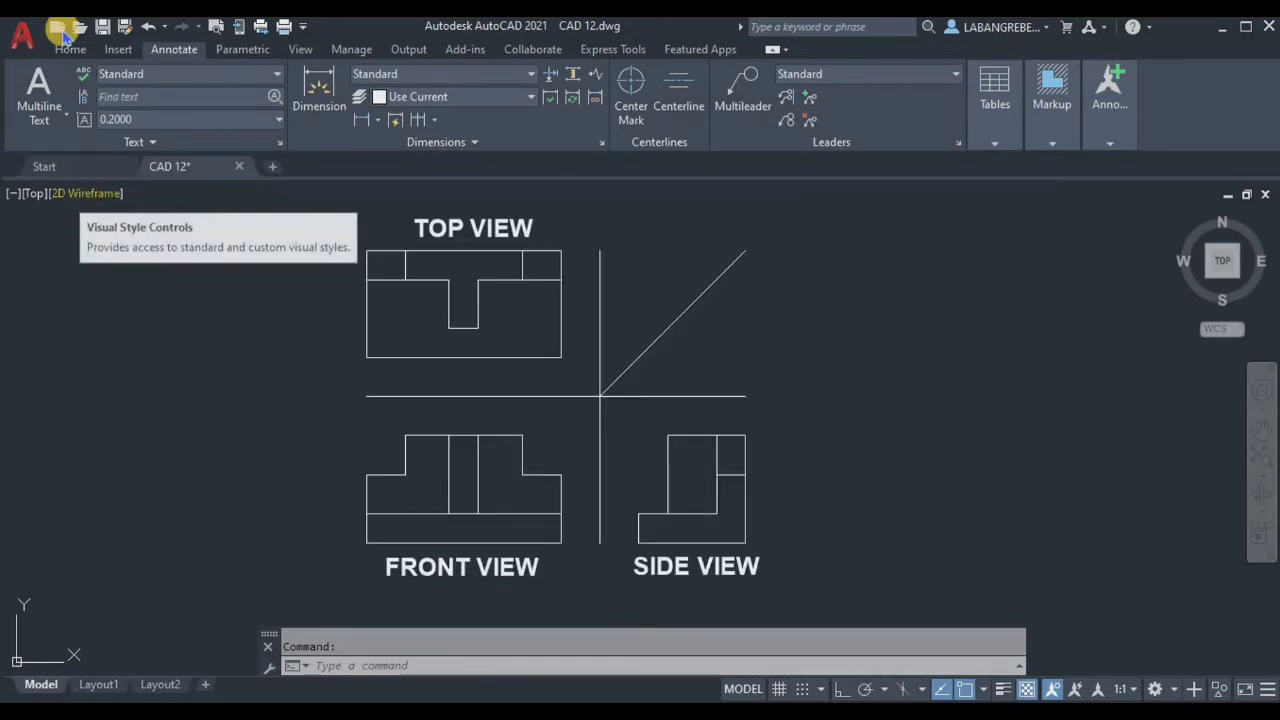
Show the Home tab and check the layer list: 0, DIMENSION, GUIDELINES, TEXT, VISIBLE
click(70, 50)
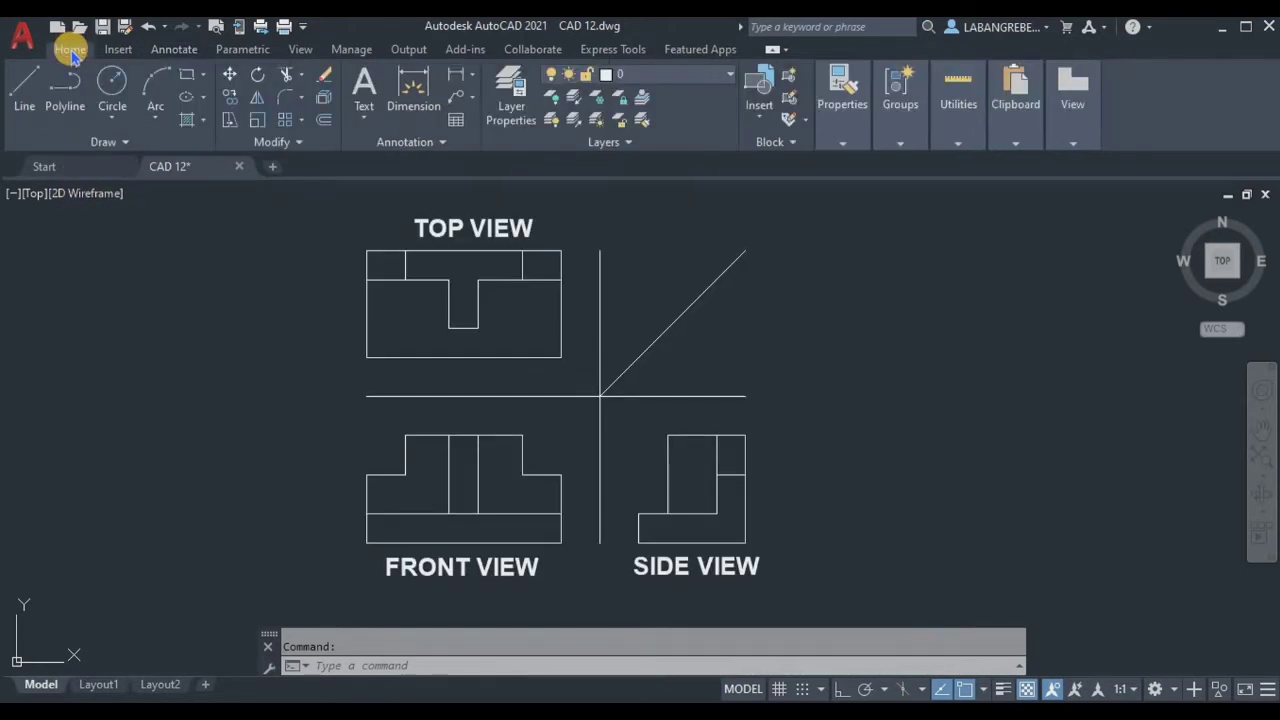
click(645, 80)
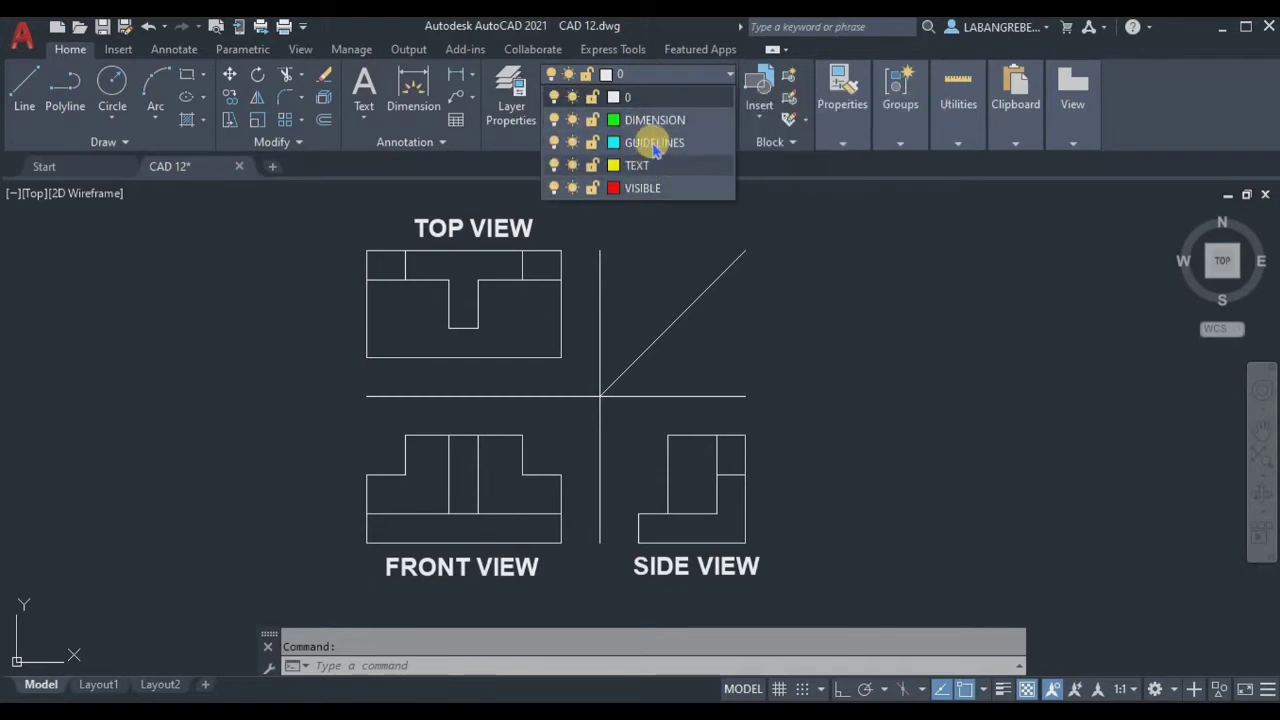
click(680, 242)
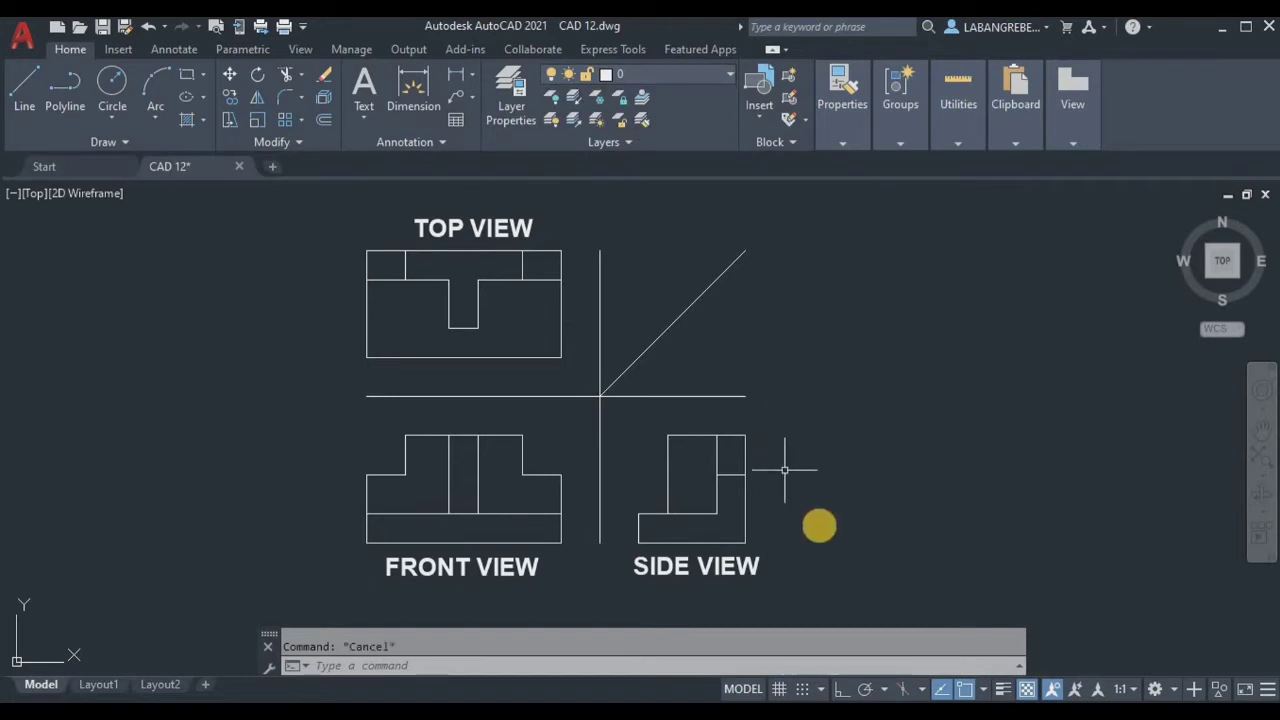
Move the side, front and top view lines and projection lines onto the VISIBLE layer
click(806, 528)
click(658, 426)
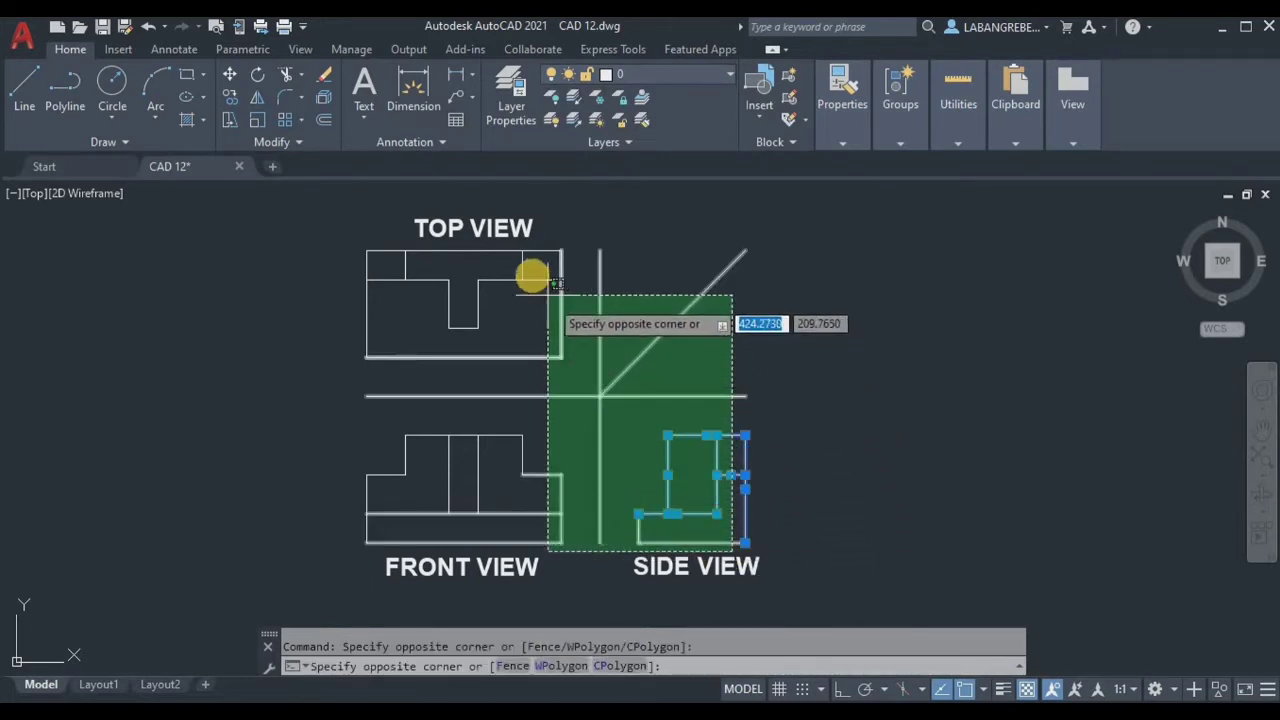
click(529, 268)
click(588, 532)
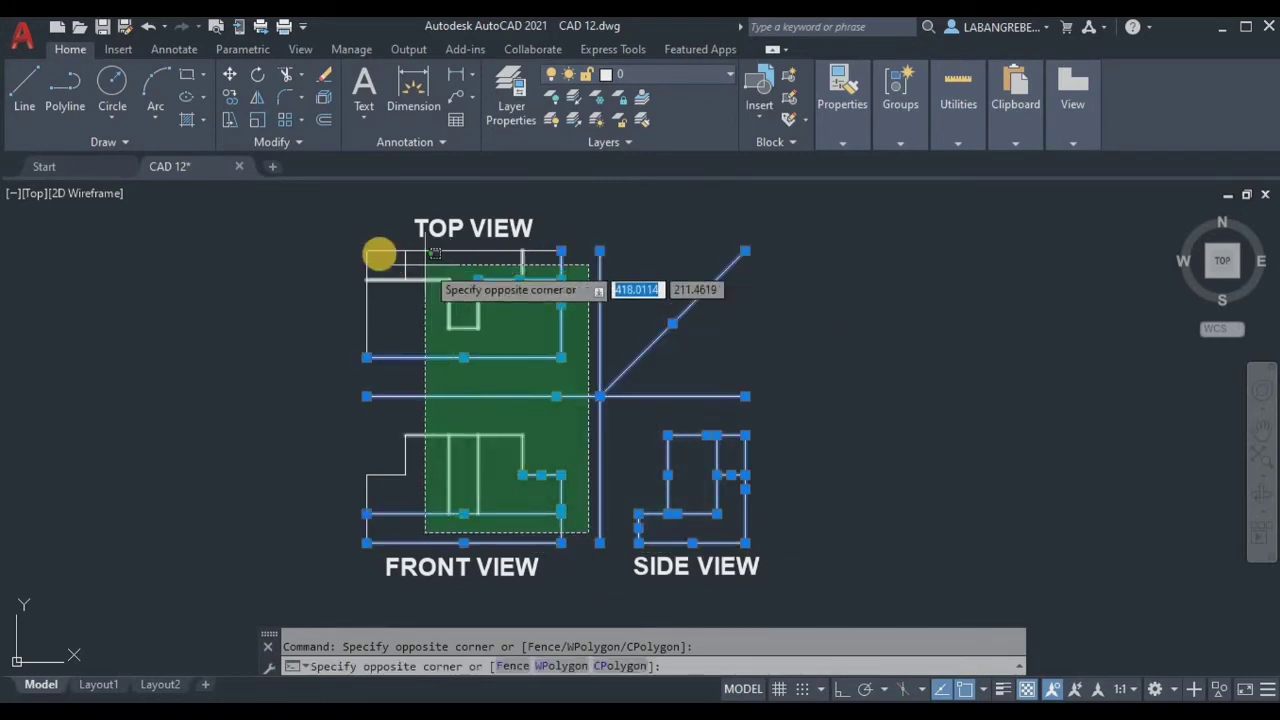
click(355, 250)
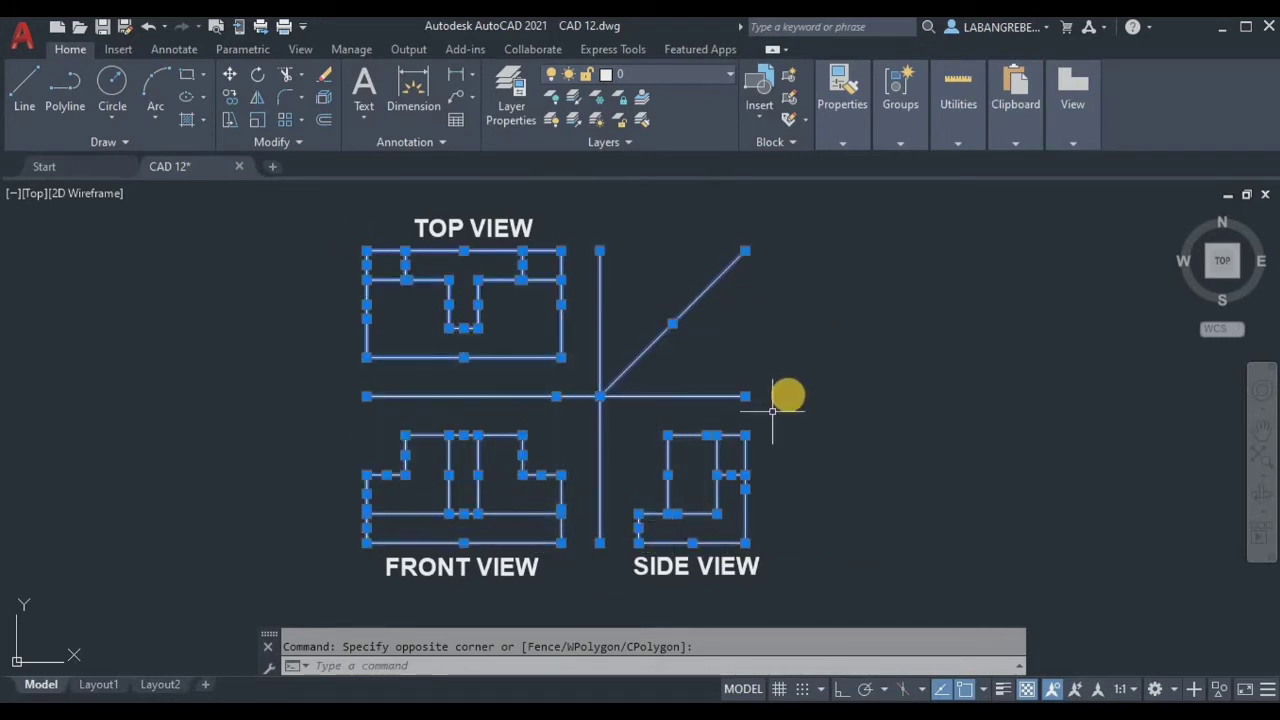
click(662, 78)
click(670, 188)
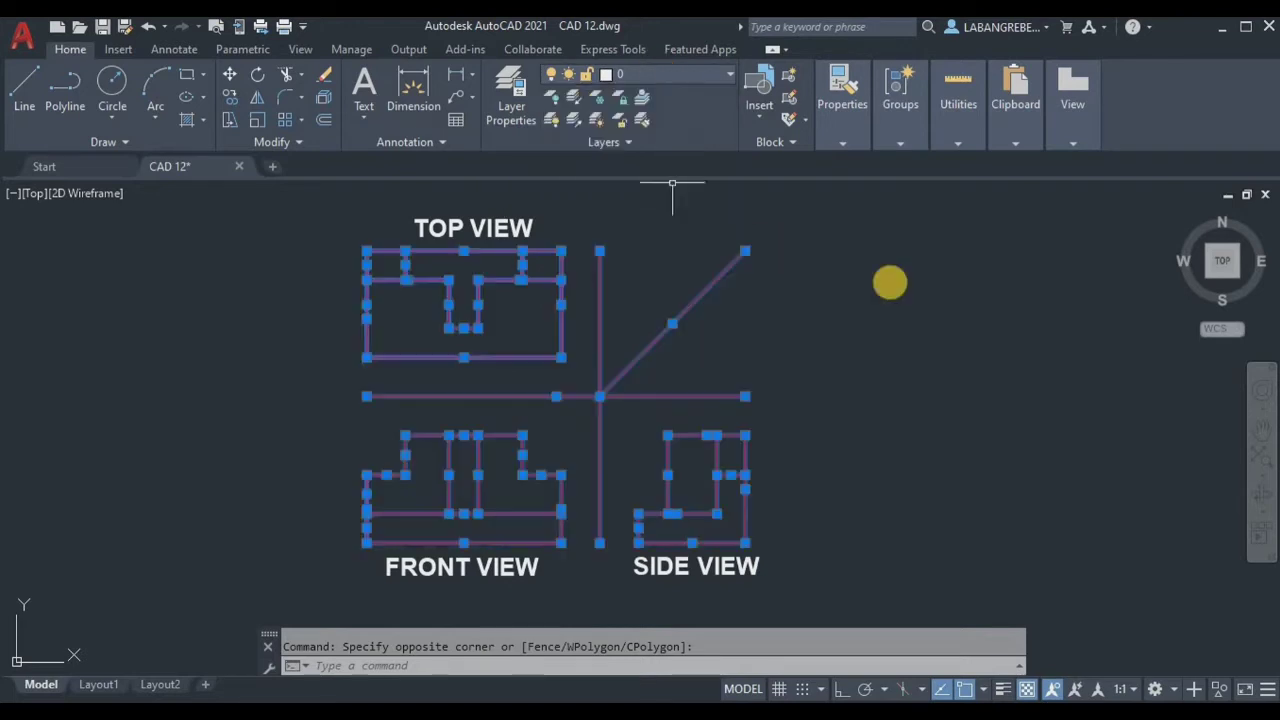
key(Escape)
Put the three view titles on the TEXT layer
click(503, 228)
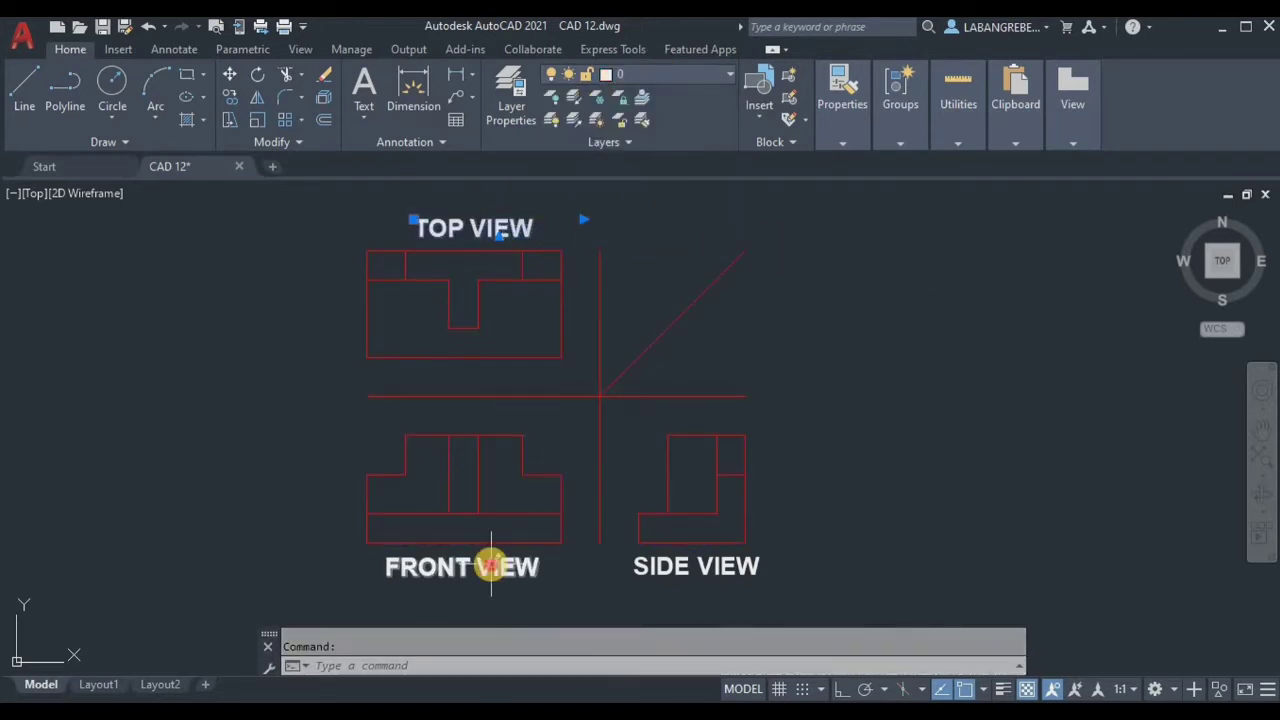
click(643, 78)
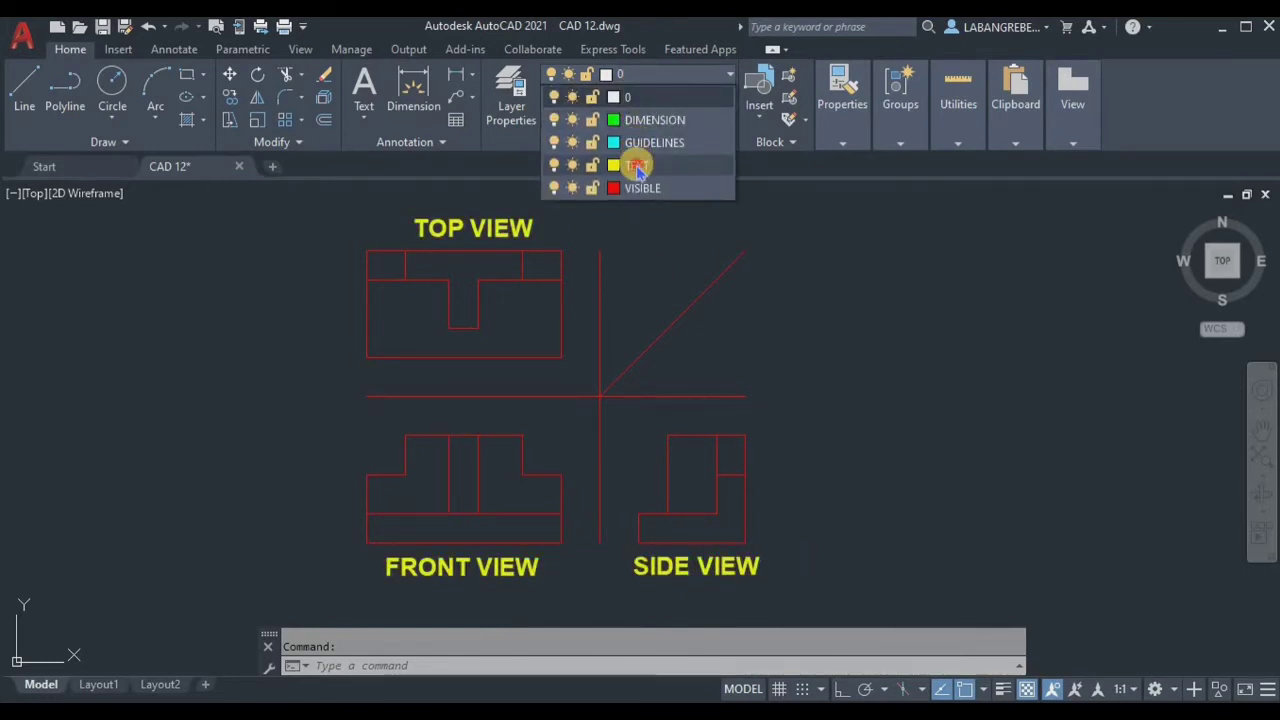
click(637, 166)
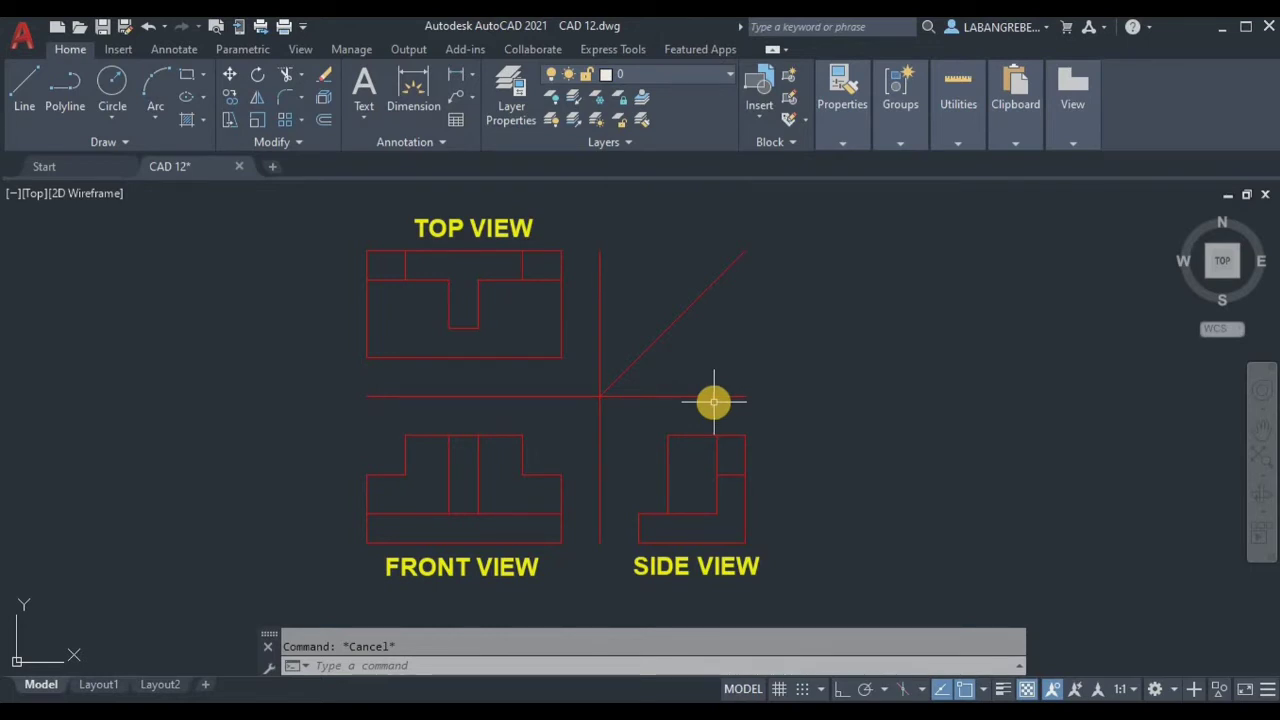
Make GUIDELINES the current layer
key(Return)
key(Escape)
click(643, 74)
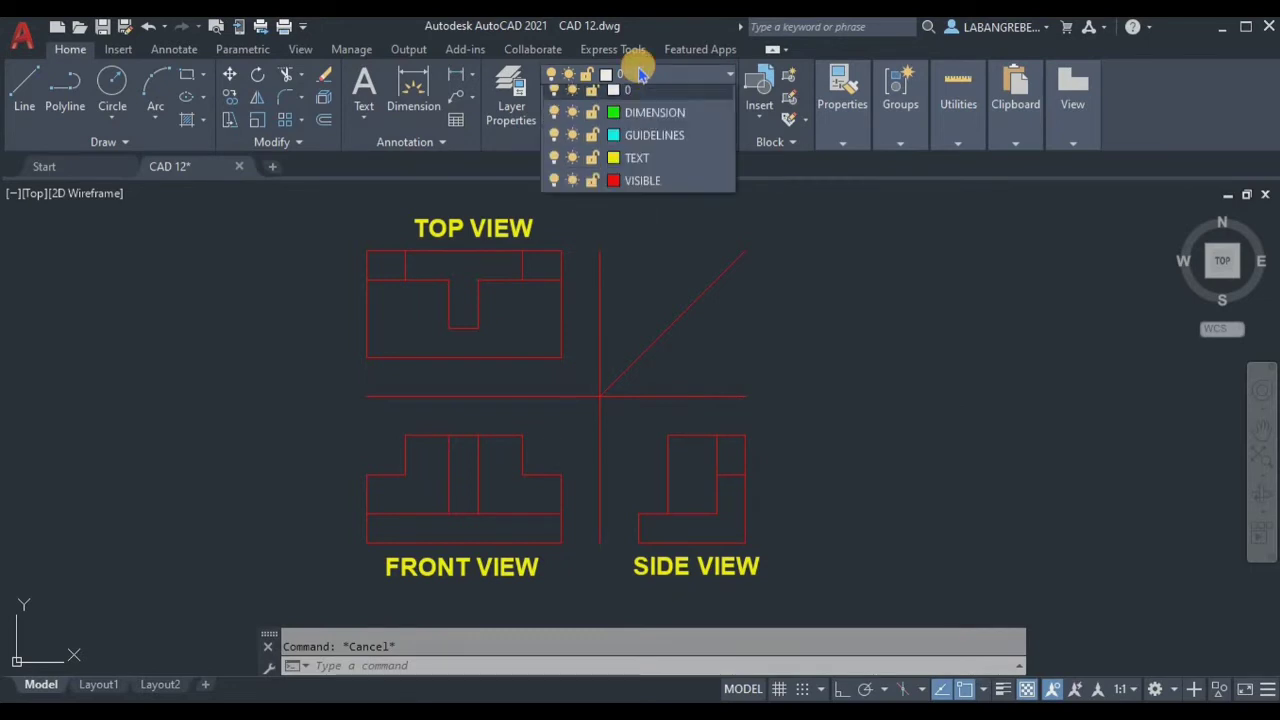
click(643, 74)
click(640, 77)
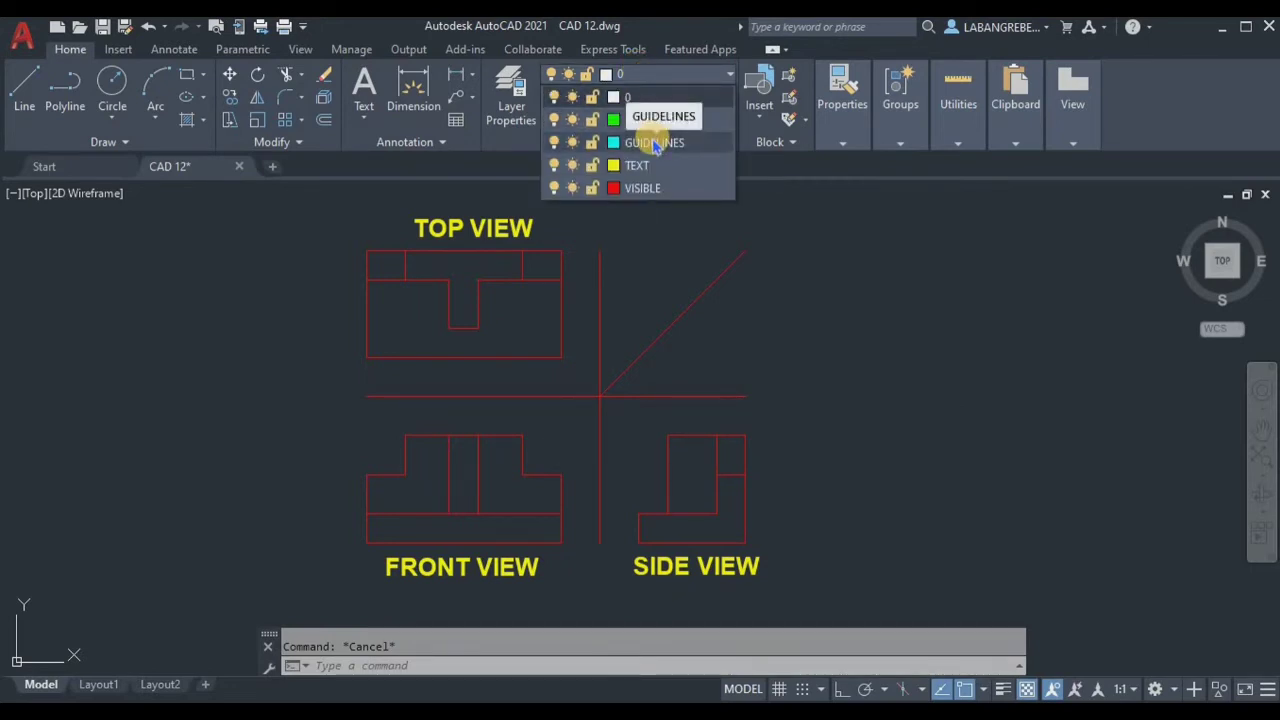
click(655, 143)
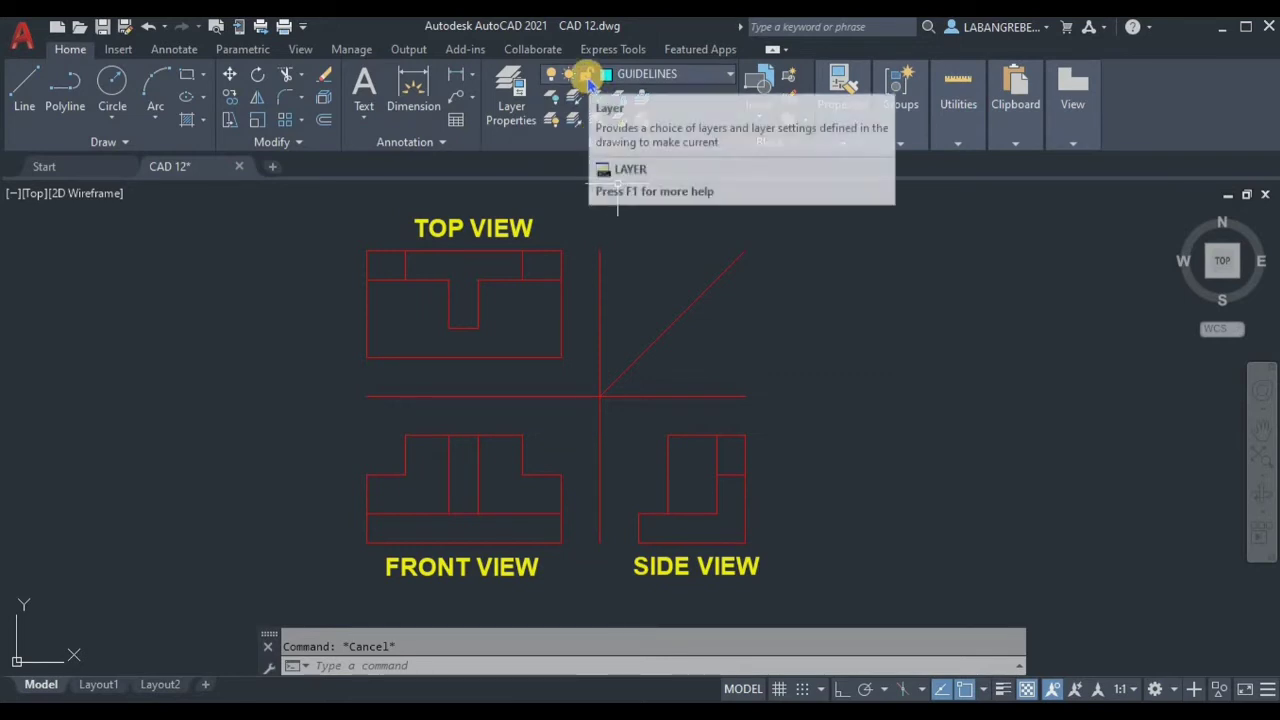
Lock the VISIBLE layer, keeping GUIDELINES current
click(645, 74)
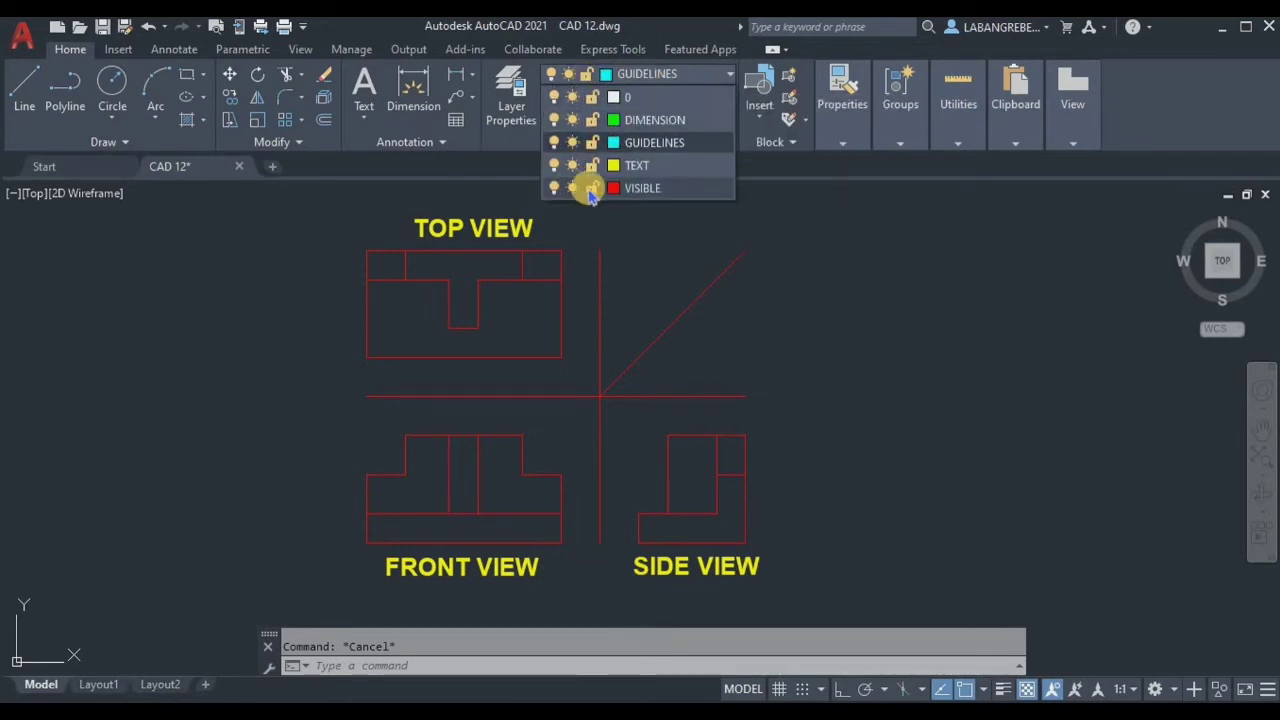
click(592, 190)
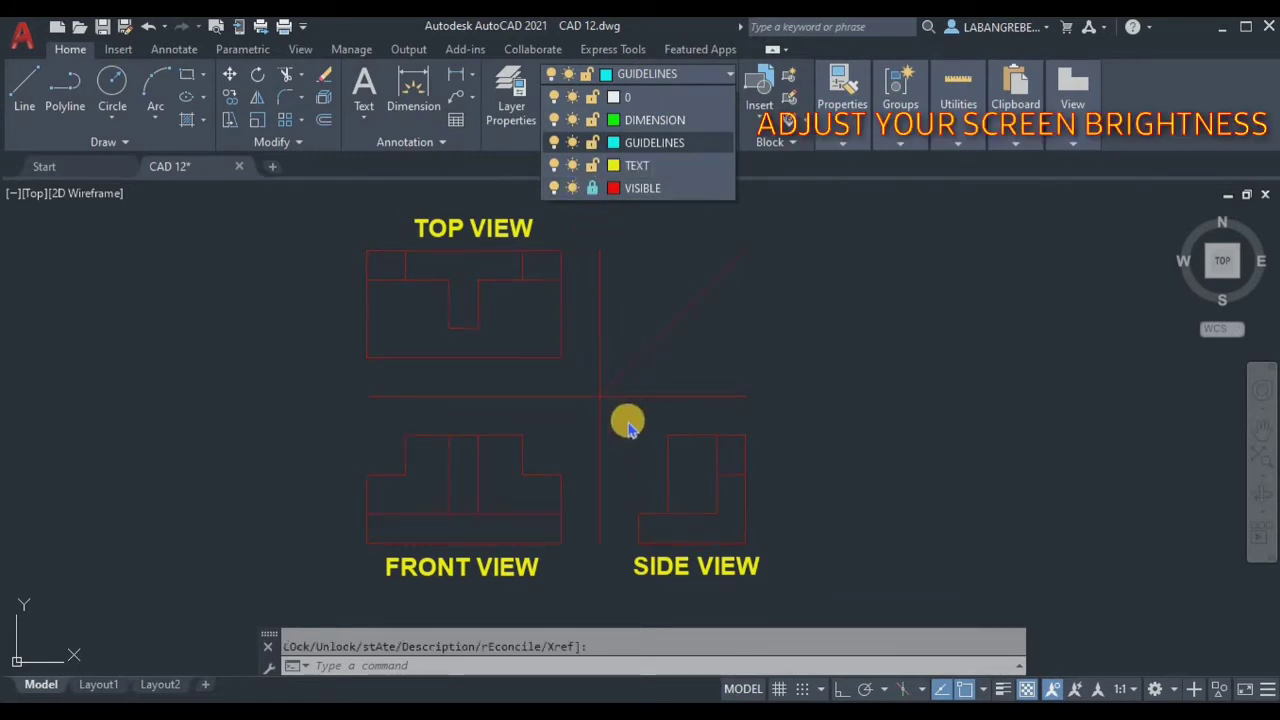
scroll(627, 424, up, 2)
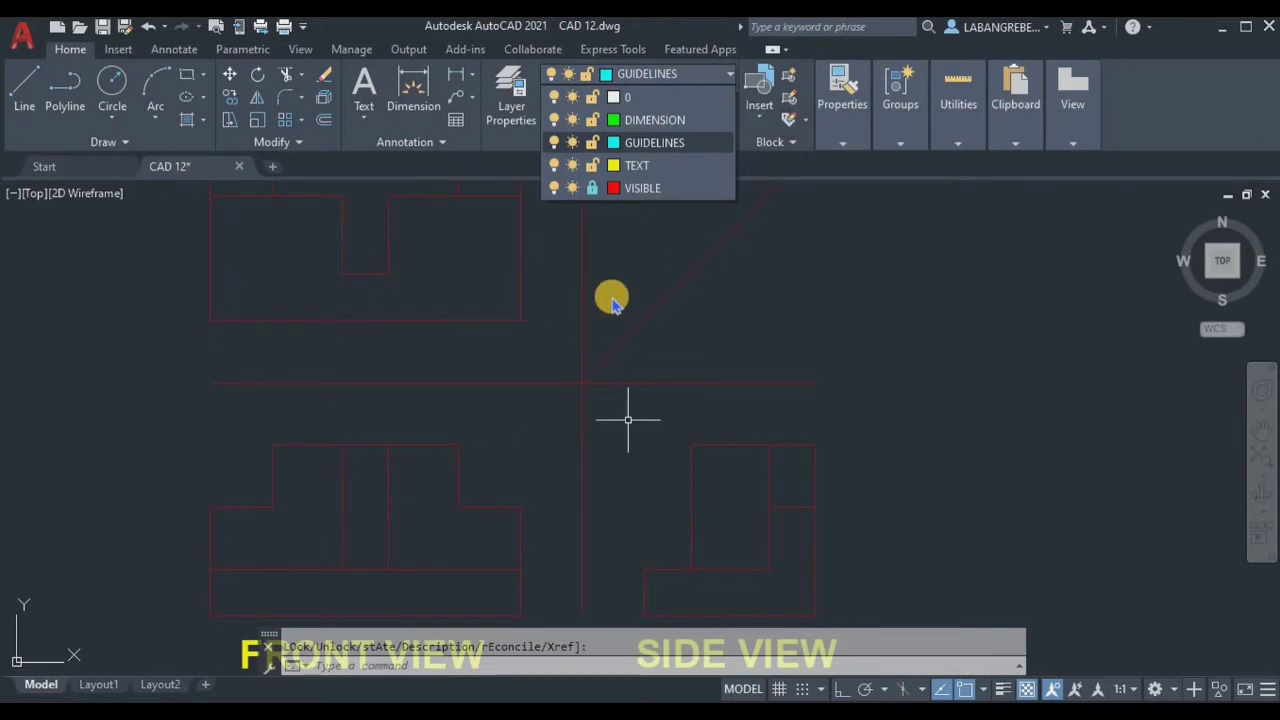
scroll(620, 320, down, 2)
click(623, 360)
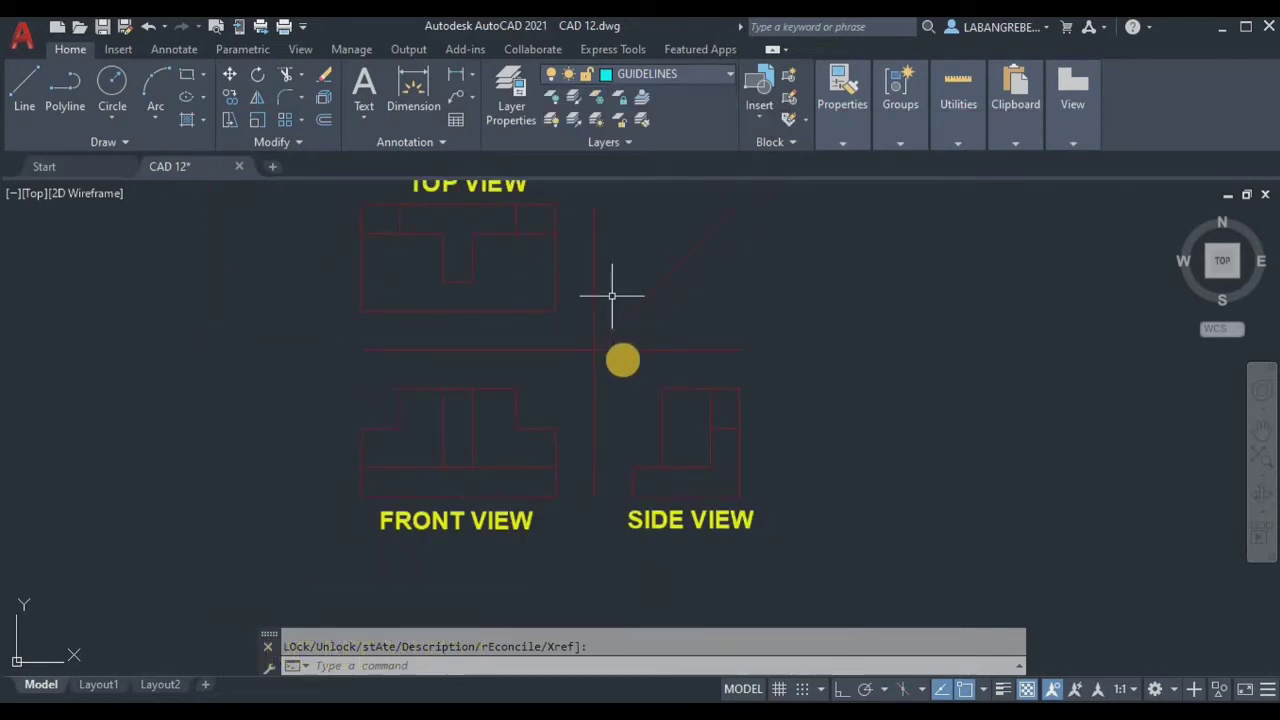
With Ortho on, draw a guideline from the top view's corner to the miter line, then down to the side view
click(678, 80)
key(Escape)
text(l)
key(Return)
click(556, 206)
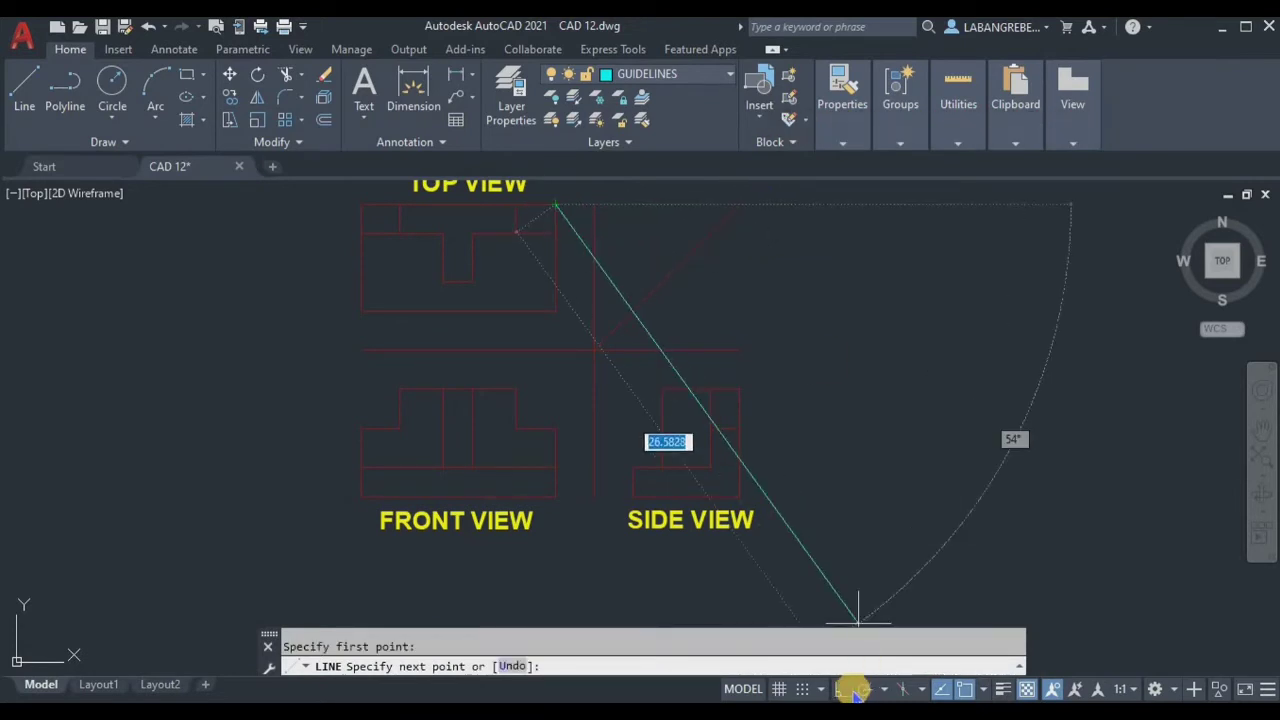
key(F8)
click(820, 252)
key(Return)
key(Return)
click(740, 204)
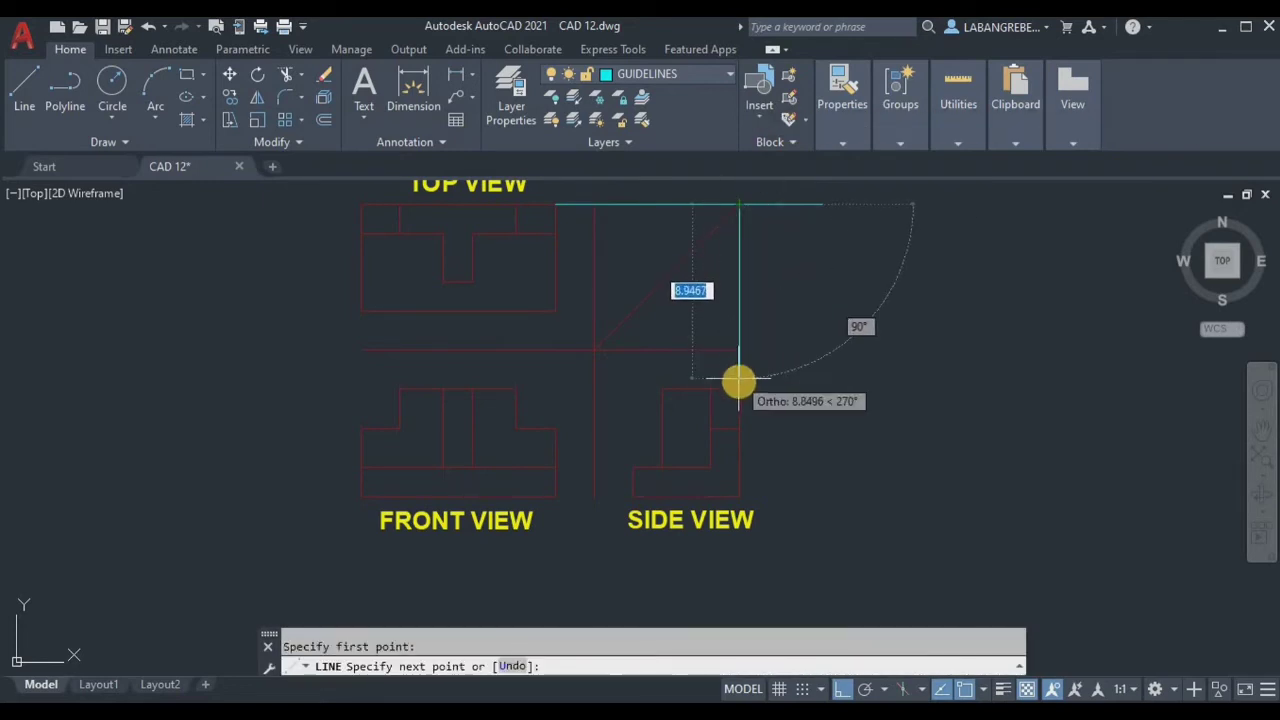
click(740, 389)
key(Return)
key(Return)
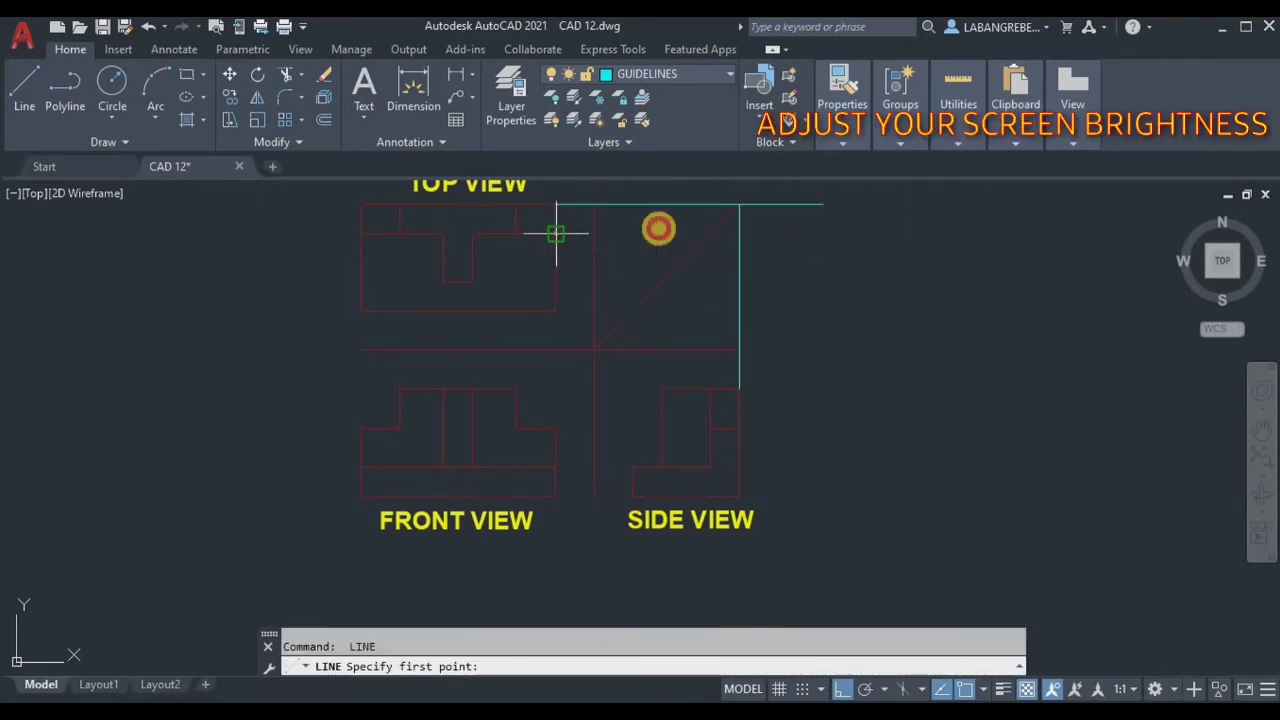
Draw a second guideline from the top view's edge to the miter line and down to the side view
click(556, 234)
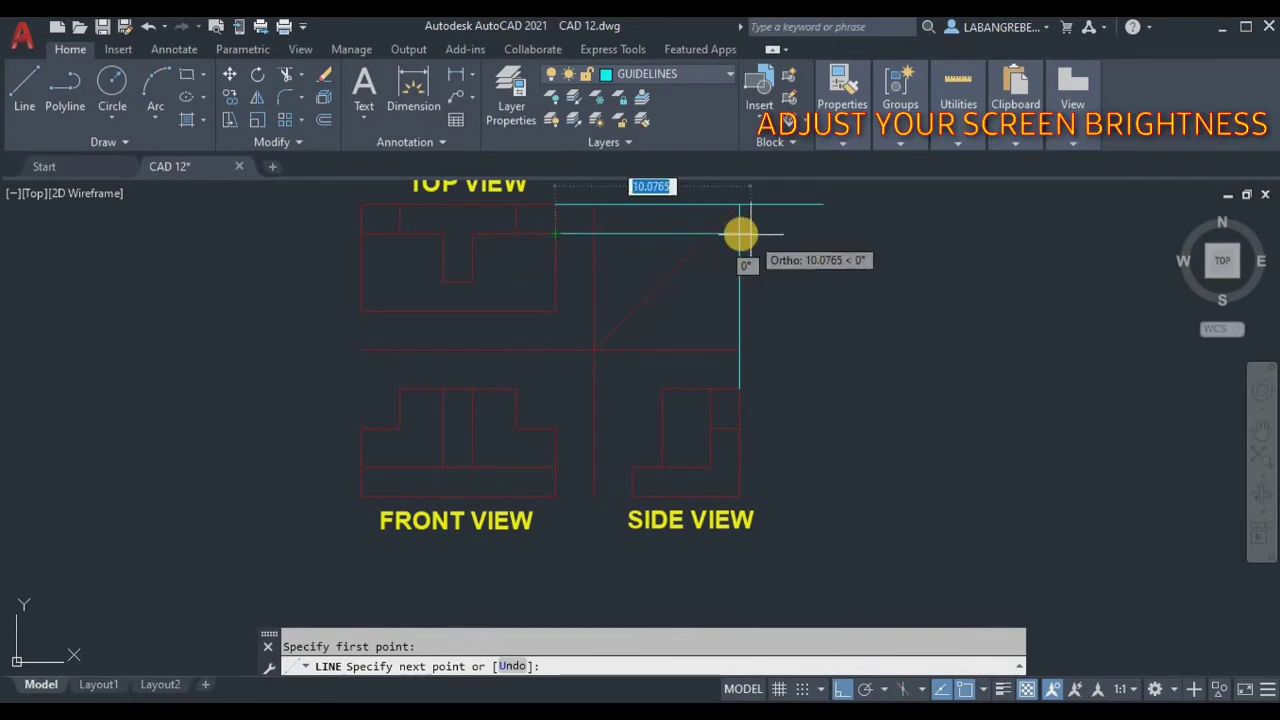
scroll(727, 231, up, 4)
click(724, 243)
key(Return)
key(Return)
click(656, 243)
scroll(664, 270, down, 4)
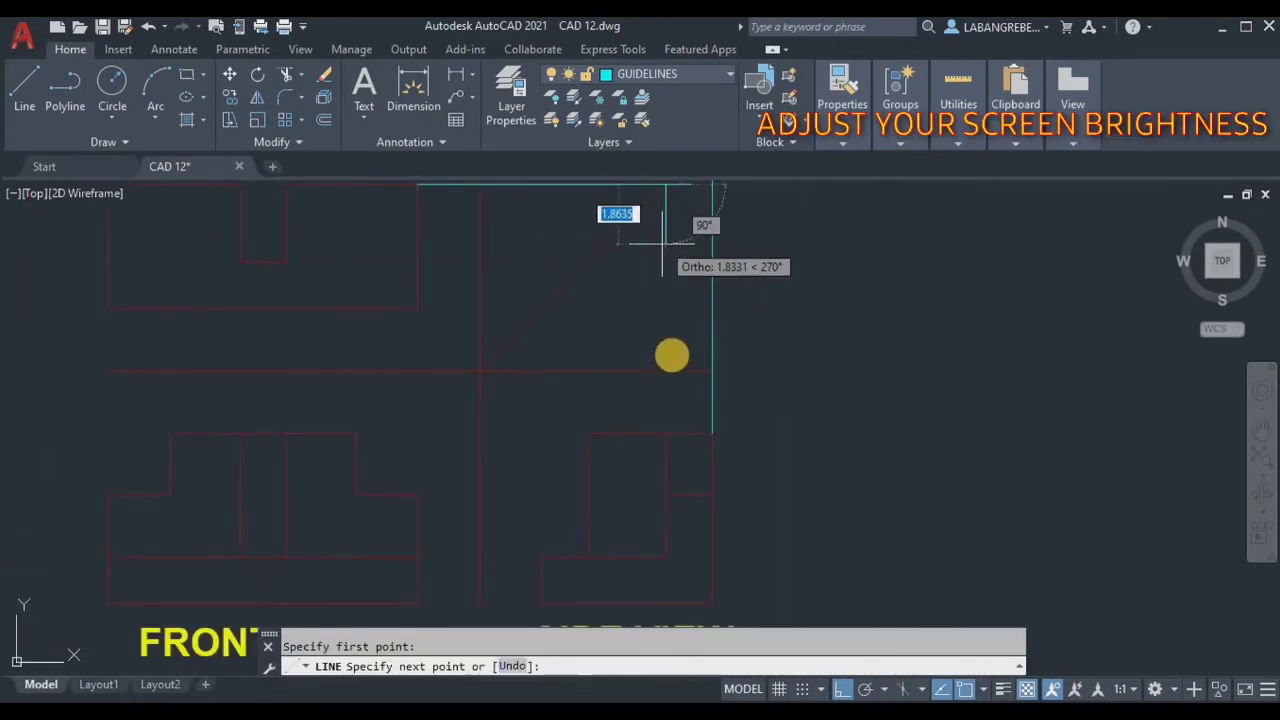
click(666, 433)
key(Return)
key(Return)
Project the top view's inner step to the miter line and down to the side view
scroll(399, 288, down, 4)
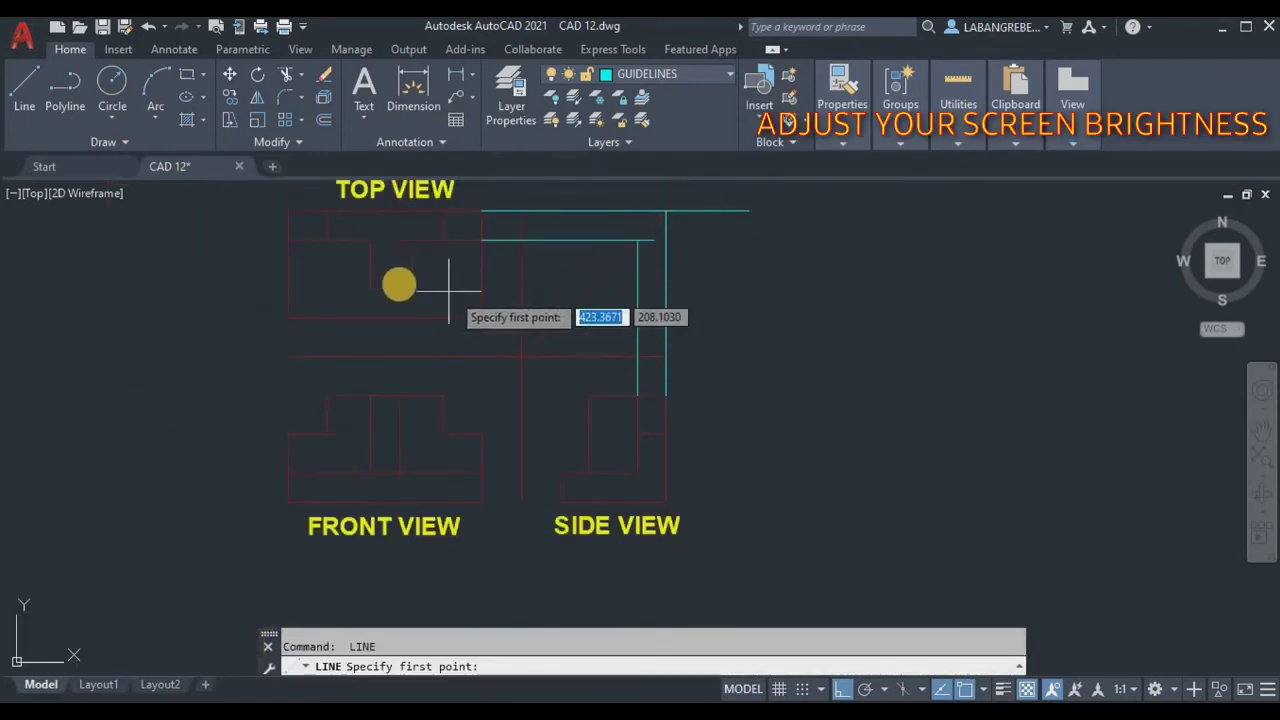
click(399, 288)
click(602, 278)
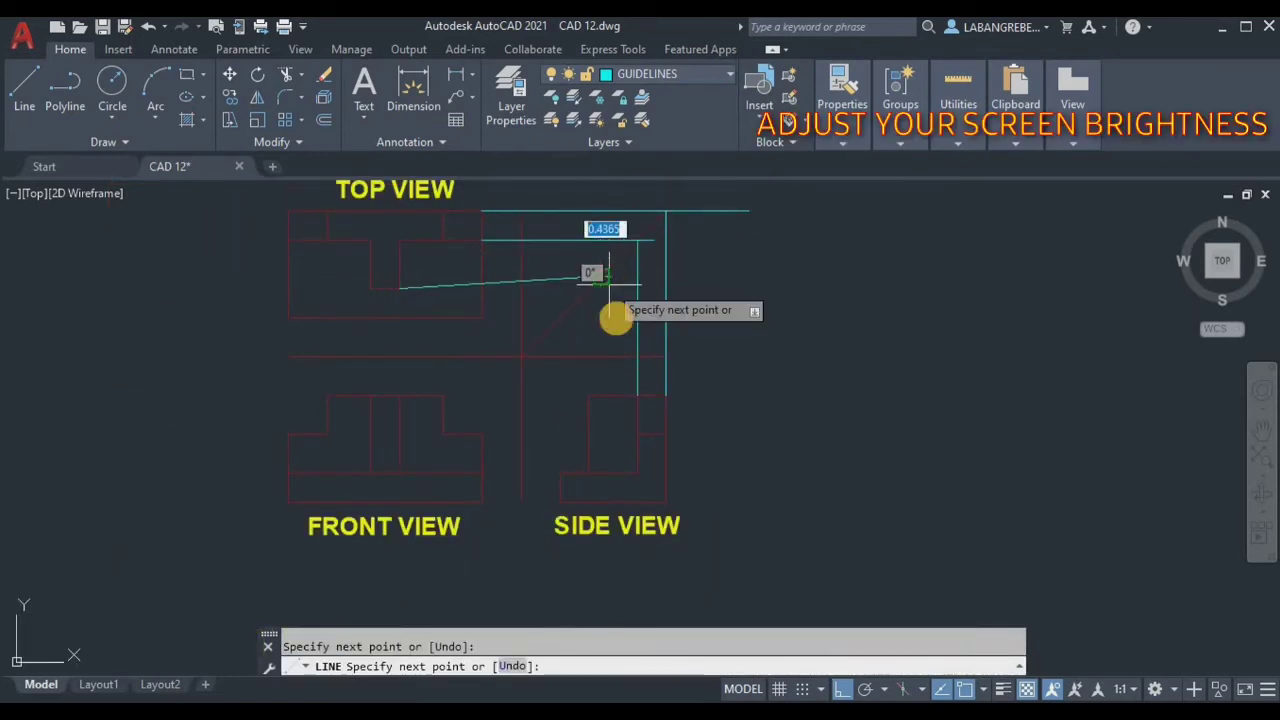
text(u)
key(Return)
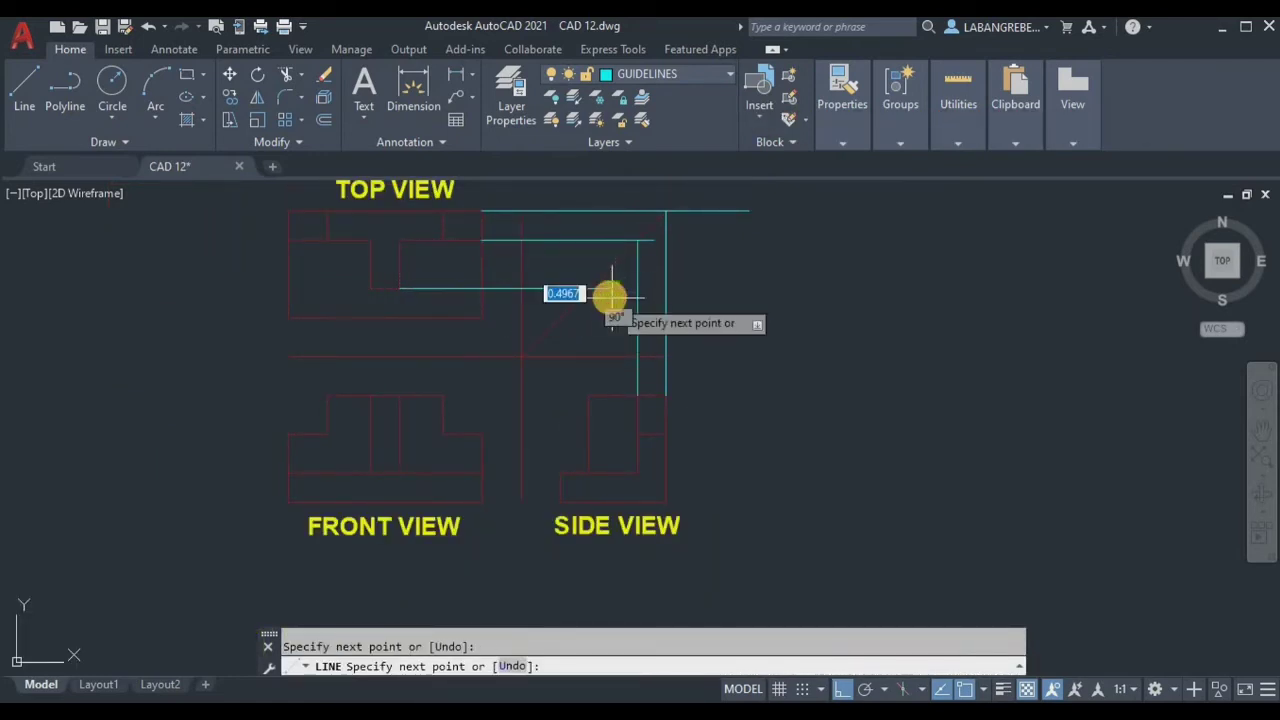
click(603, 290)
key(Return)
key(Return)
scroll(585, 290, up, 6)
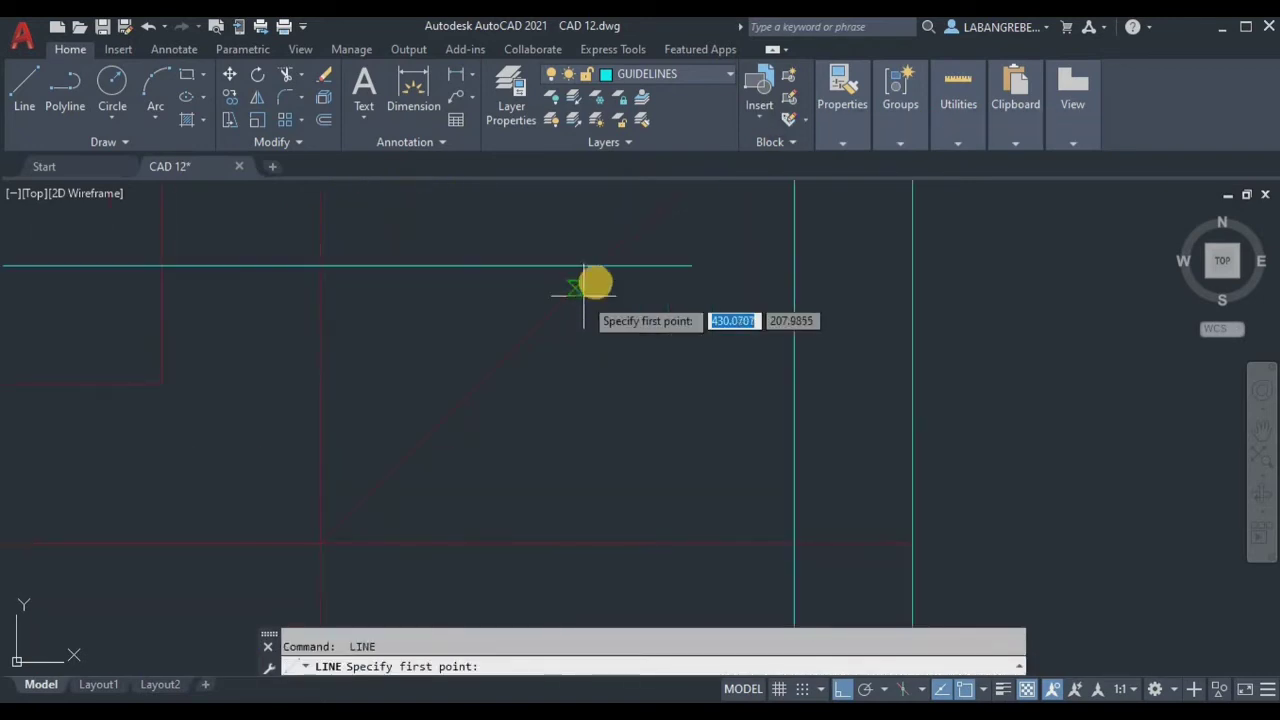
click(598, 268)
scroll(663, 217, down, 5)
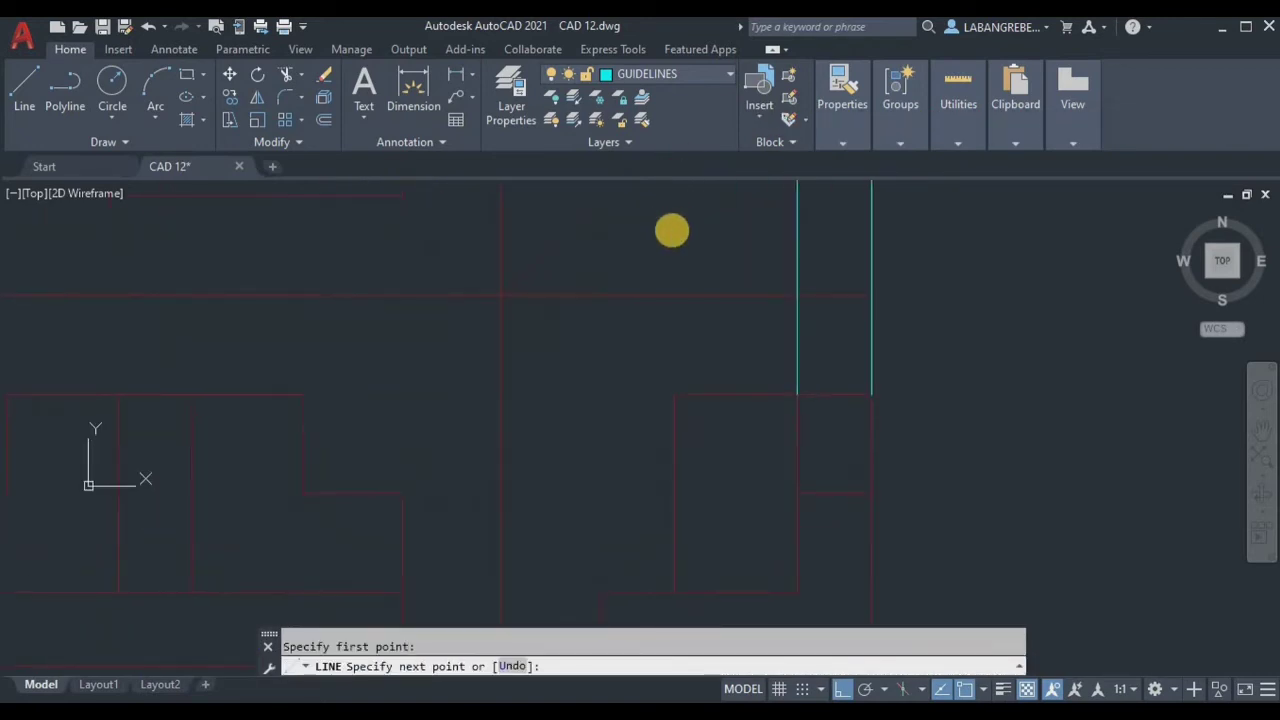
scroll(670, 310, down, 2)
key(Return)
scroll(620, 377, down, 4)
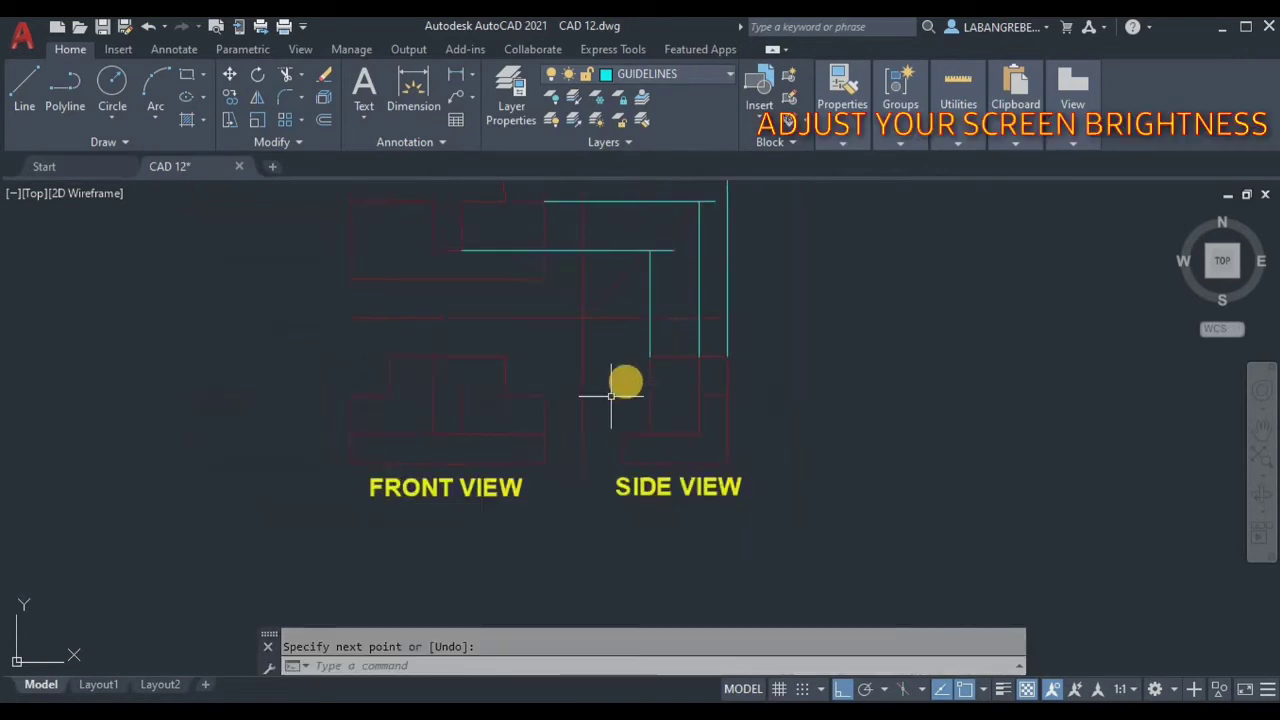
scroll(680, 287, up, 2)
Trim the guideline ends overhanging past the corners with TR
key(Escape)
text(TR)
key(Return)
drag(709, 243, 670, 270)
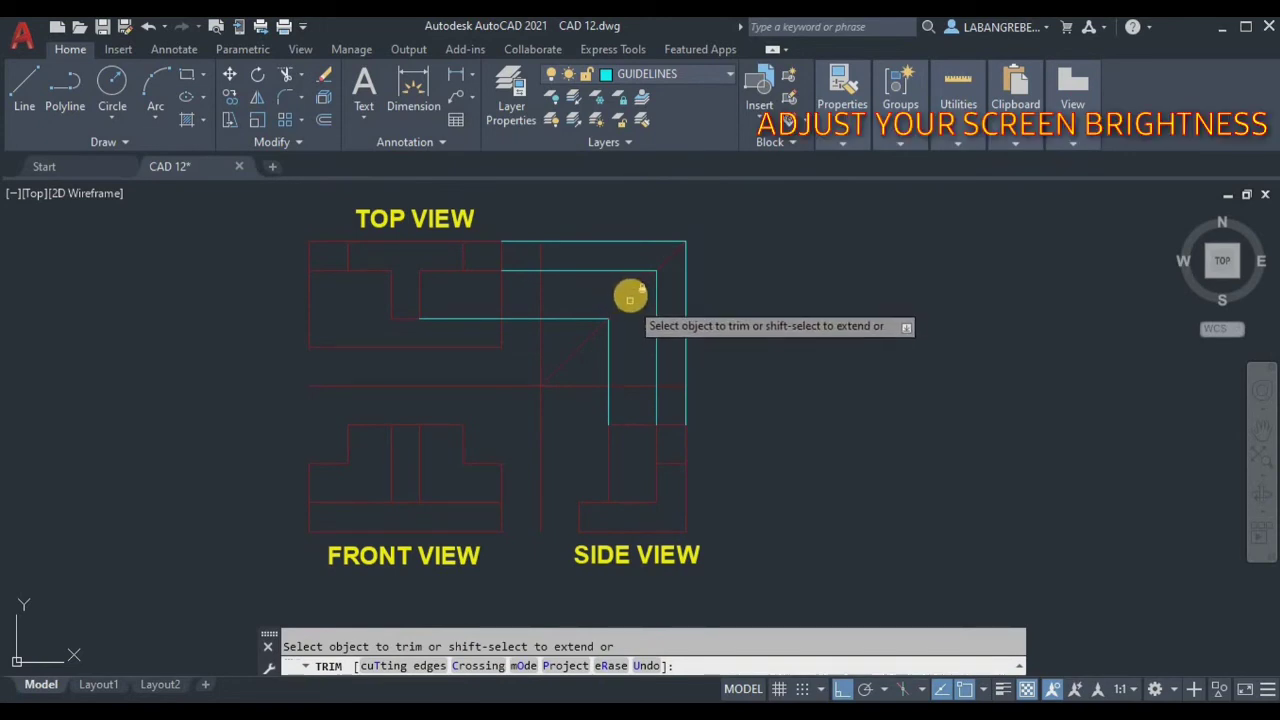
Draw a horizontal guideline projecting the side view's corner leftward
key(Escape)
middle_drag(567, 472, 640, 467)
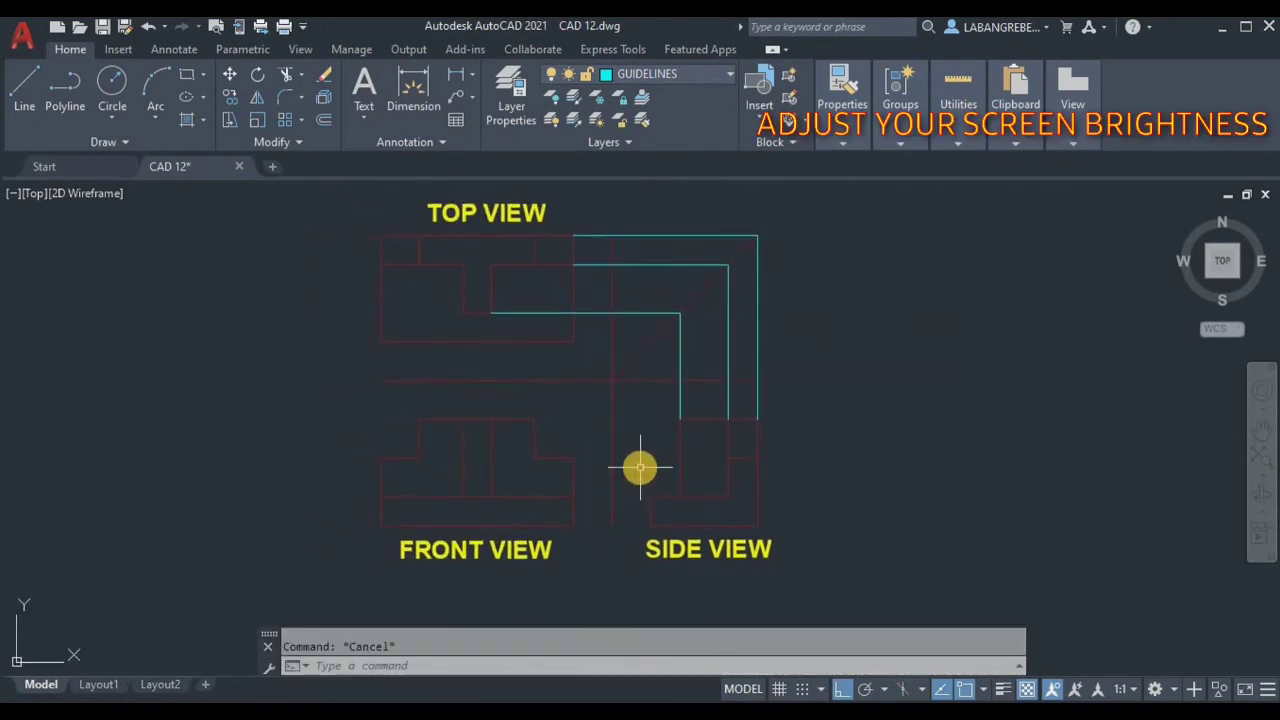
key(Return)
click(728, 458)
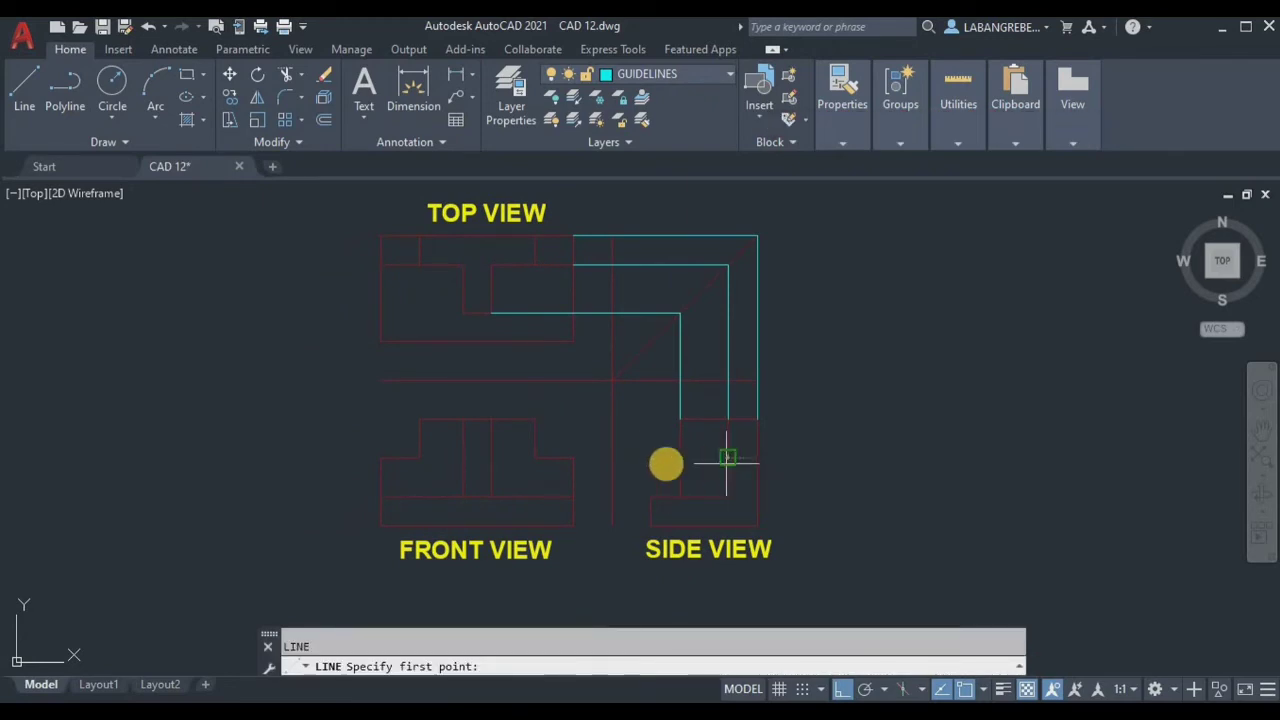
click(573, 458)
key(Return)
Add a horizontal guideline from the cyan vertical's lower end over the front view, undoing a stray short segment
key(Return)
click(680, 418)
click(535, 418)
key(Return)
key(Return)
click(573, 491)
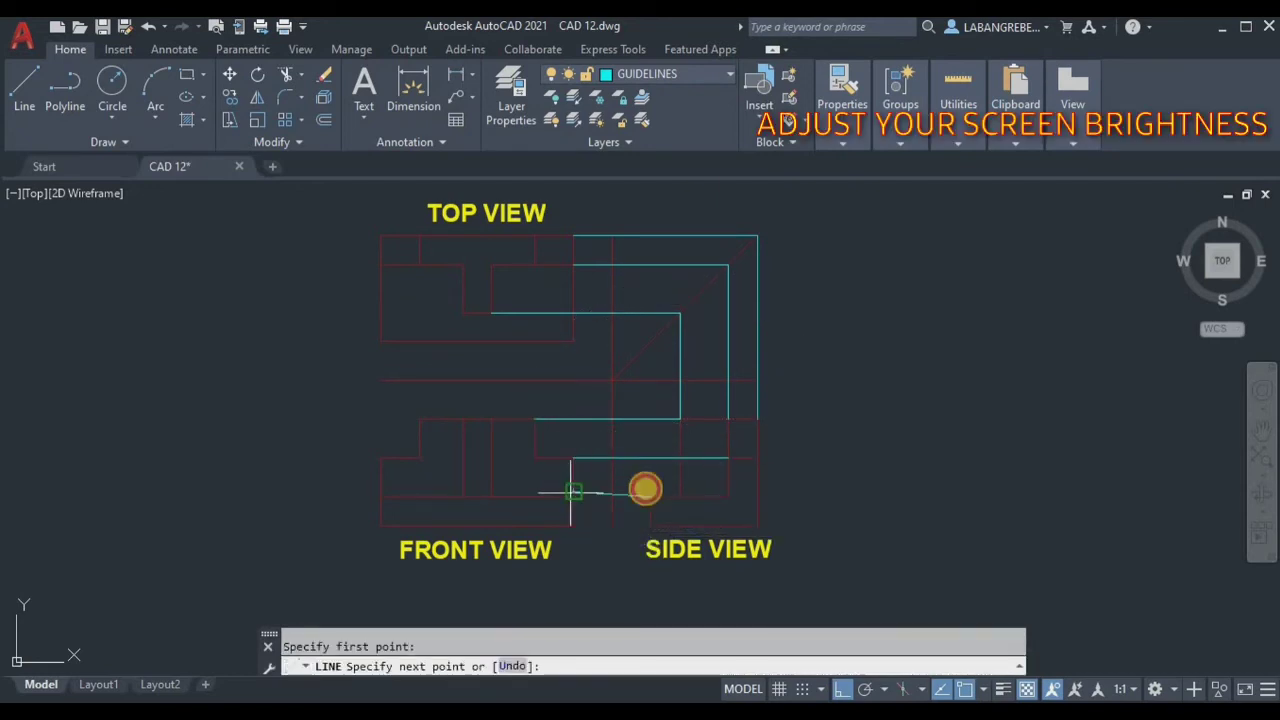
click(651, 497)
key(ctrl+z)
Start and abandon several guideline attempts near the side and front views
scroll(630, 515, up, 2)
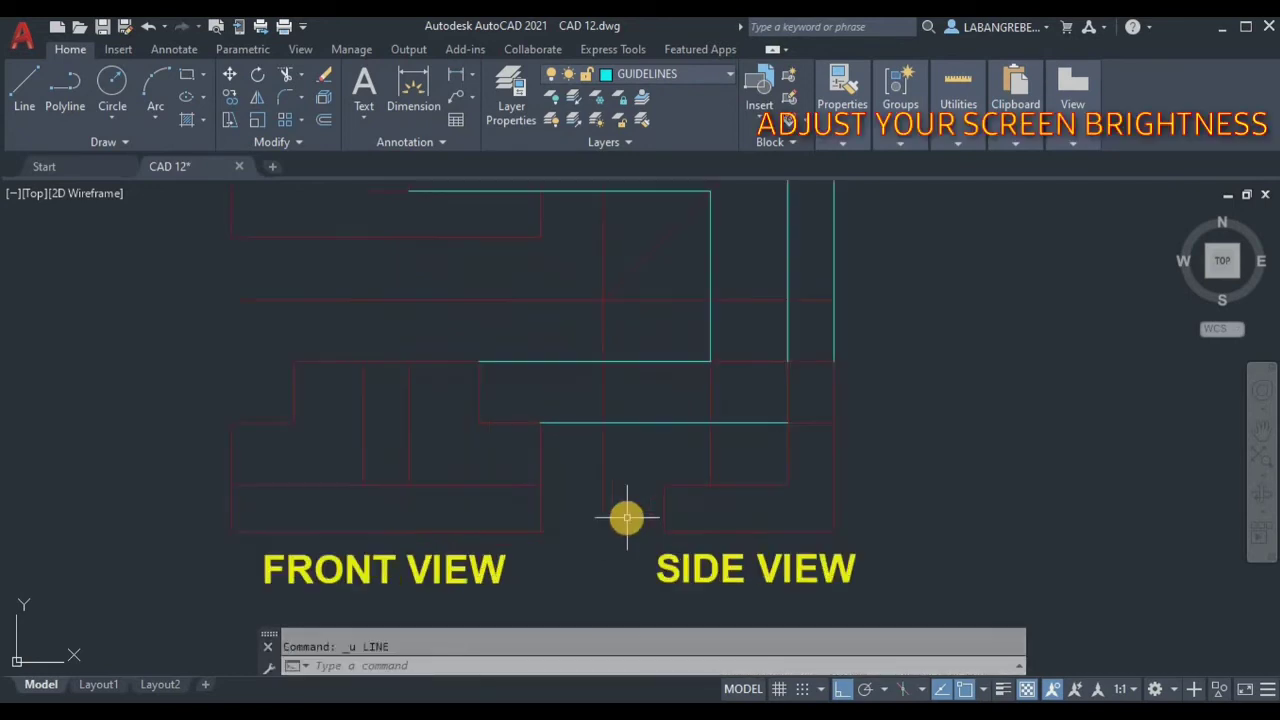
key(Return)
click(660, 486)
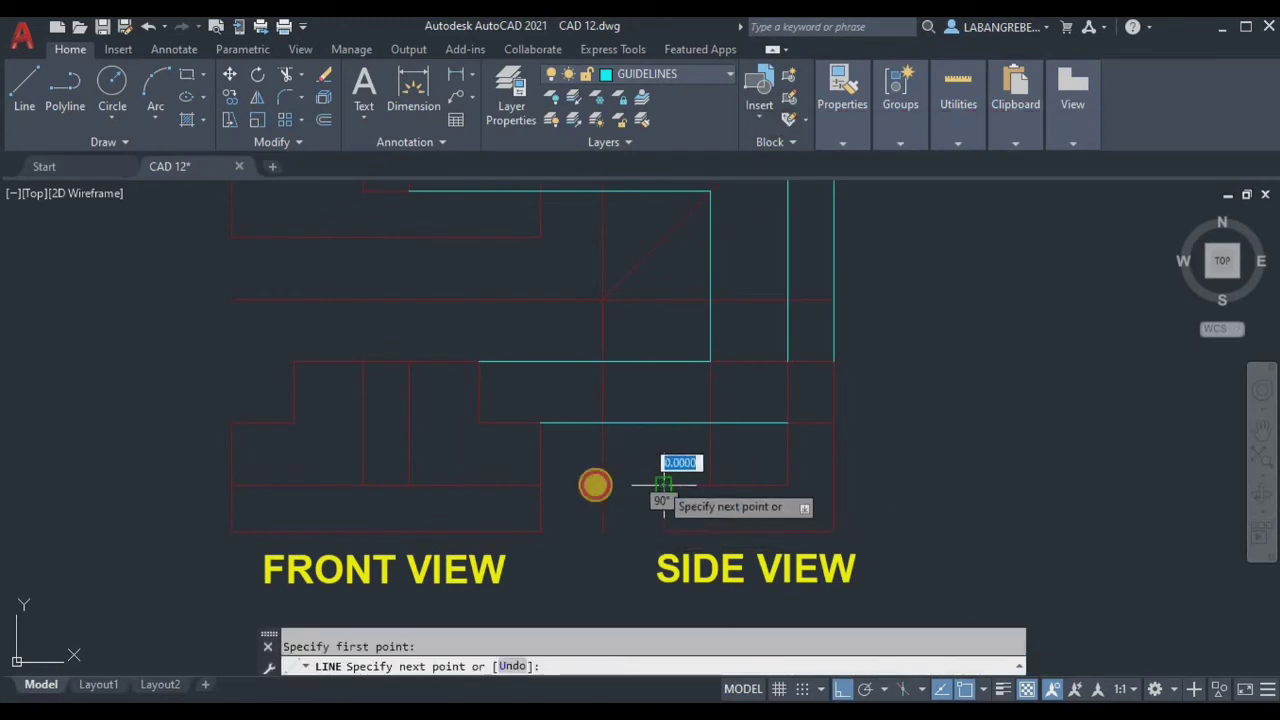
key(Return)
scroll(675, 469, down, 2)
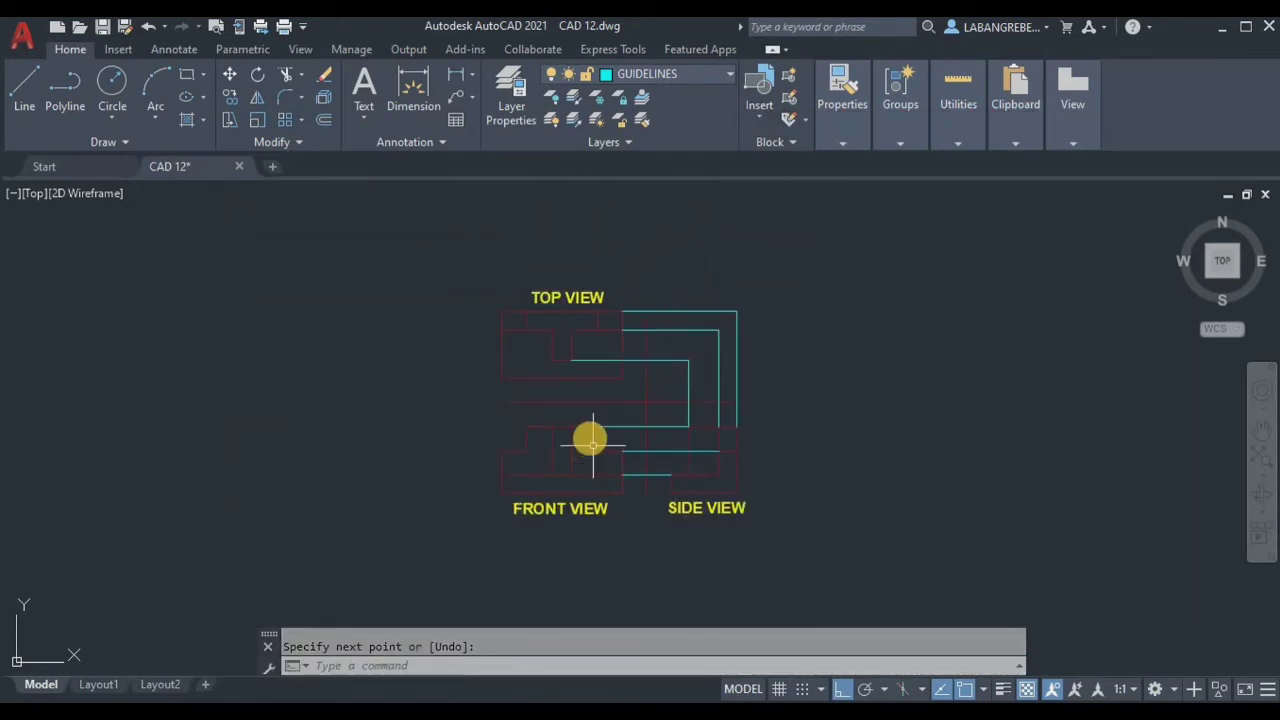
key(Return)
click(506, 431)
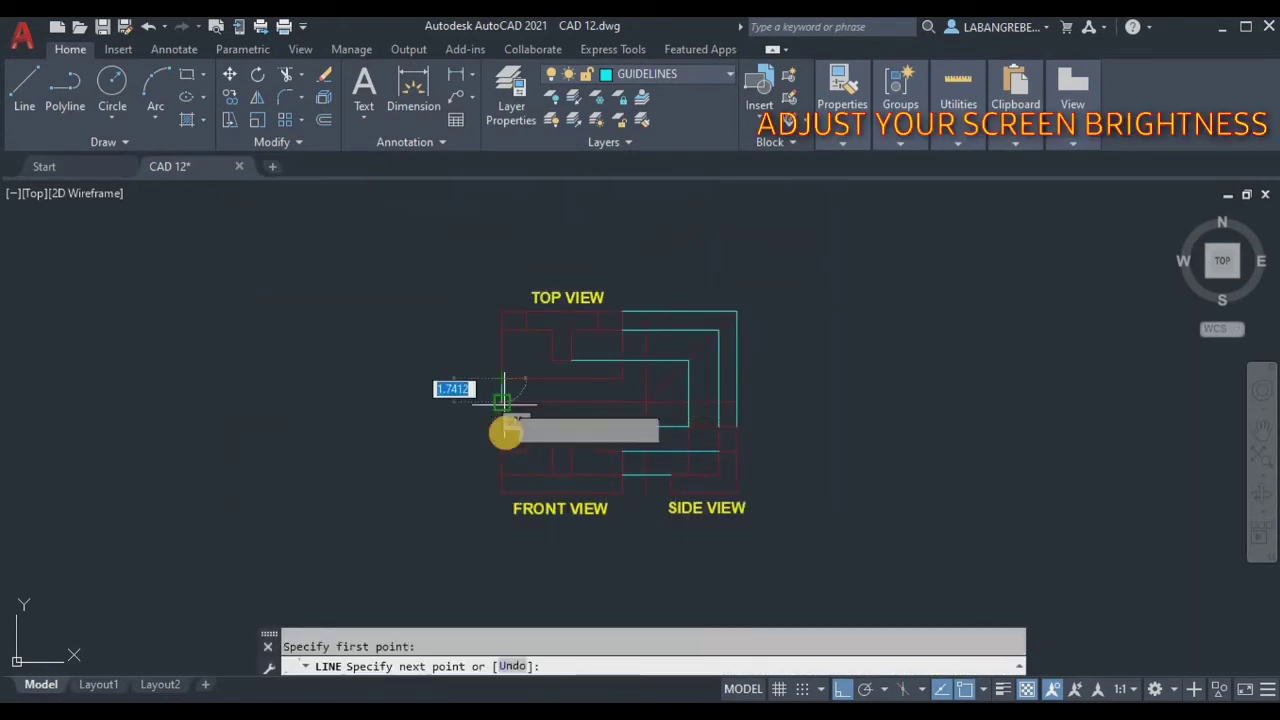
key(Return)
key(Return)
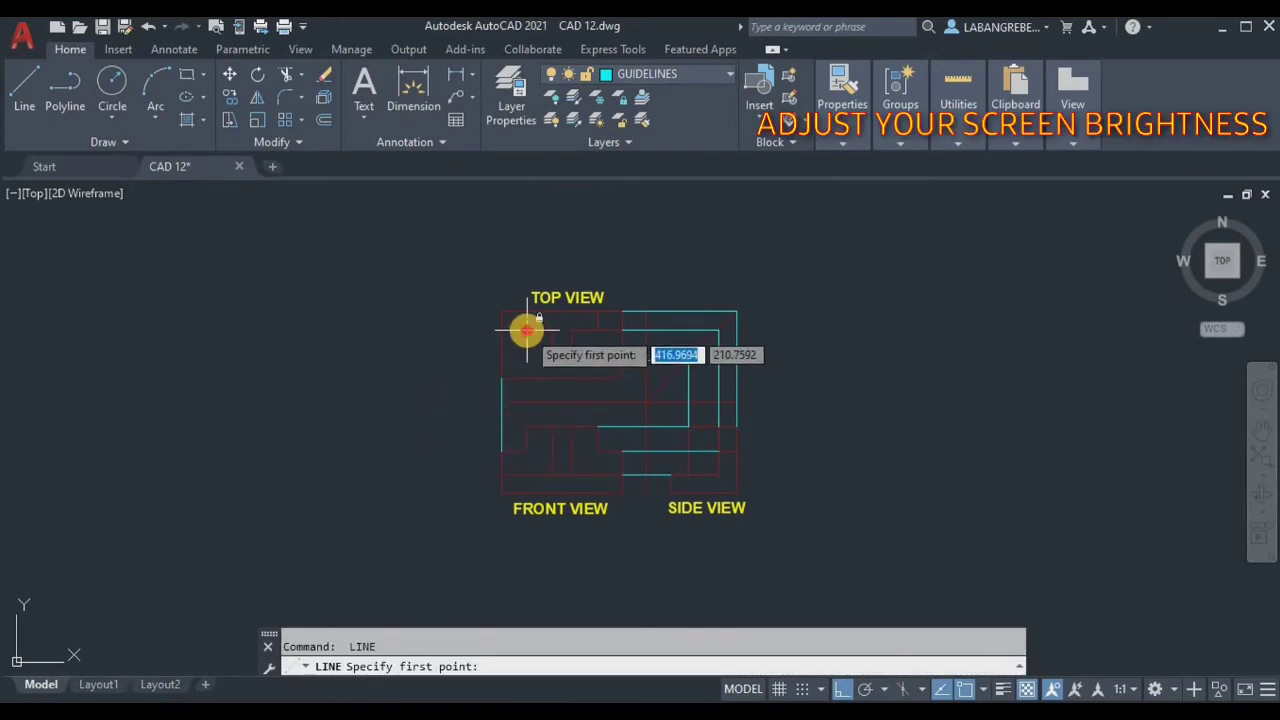
click(527, 329)
key(Return)
Delete the stray vertical guideline
scroll(557, 366, up, 2)
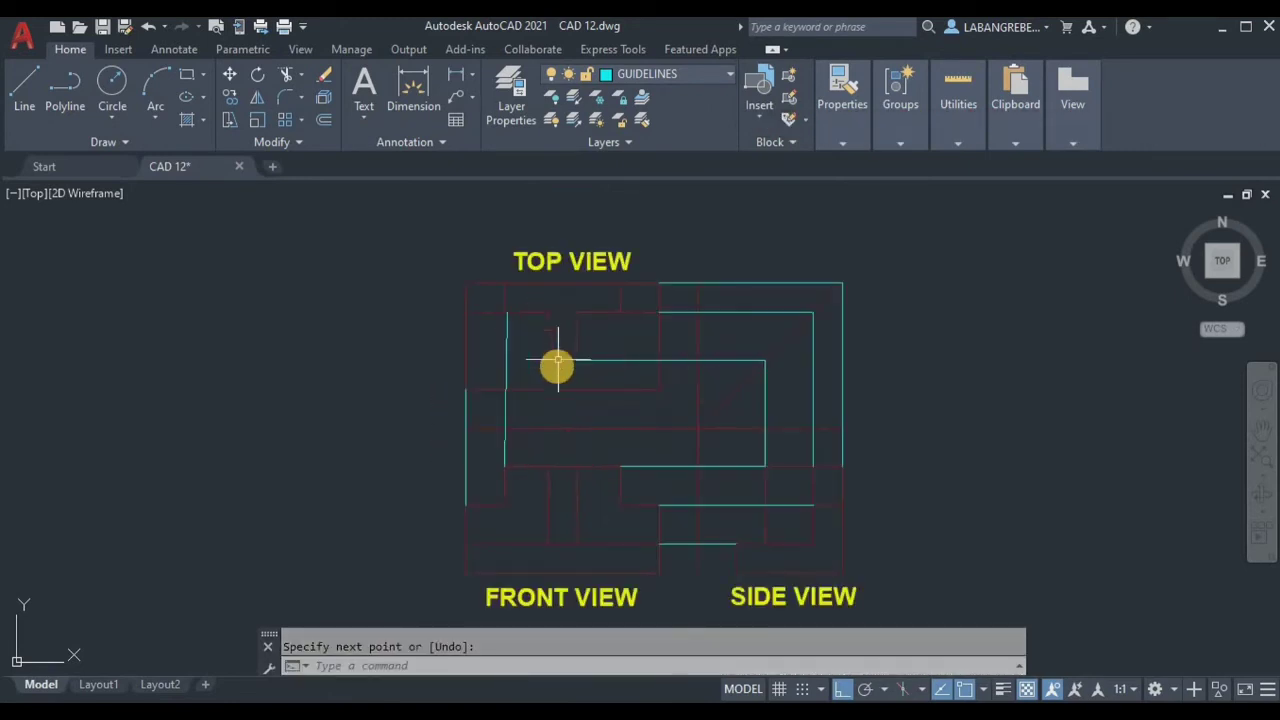
scroll(551, 391, up, 2)
key(Escape)
click(459, 321)
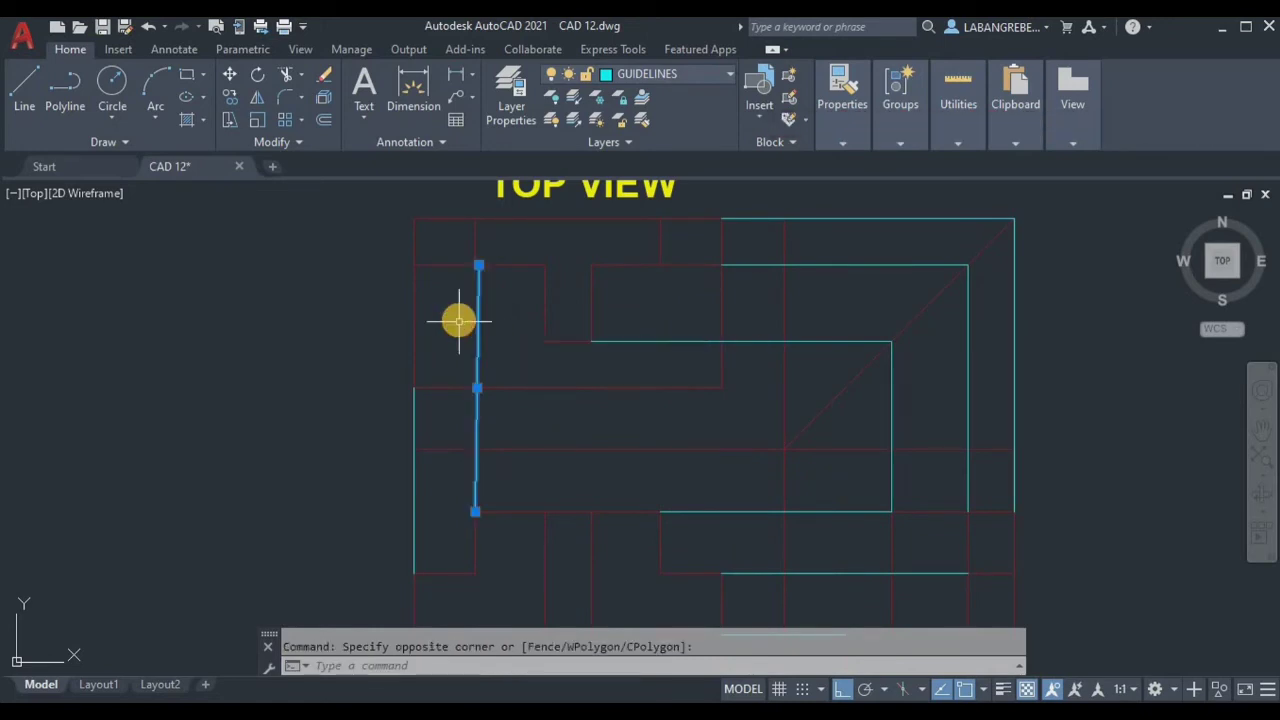
key(Delete)
Draw a vertical guideline from the top view down toward the front view
scroll(460, 305, up, 2)
key(l)
key(Return)
scroll(480, 249, up, 2)
click(487, 230)
mouse_move(486, 313)
middle_down()
mouse_move(494, 220)
mouse_move(491, 357)
mouse_move(506, 246)
mouse_move(513, 413)
middle_up()
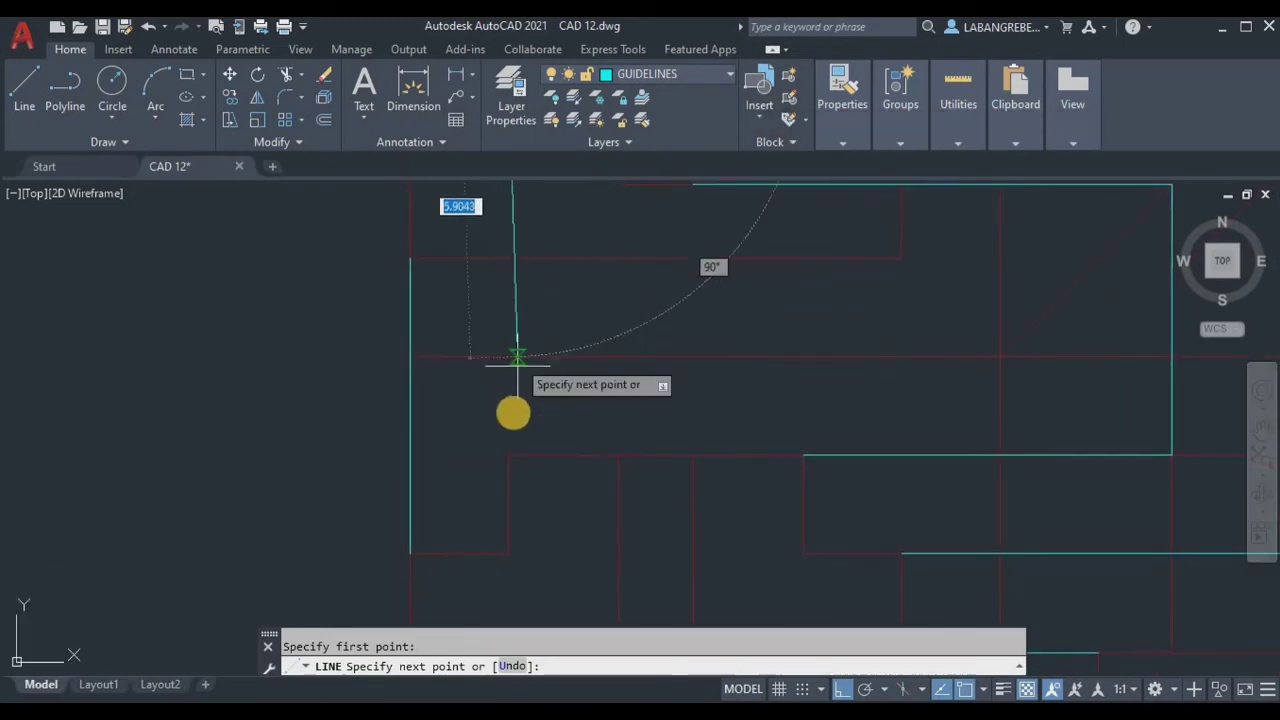
click(509, 449)
key(Return)
scroll(621, 320, down, 2)
Draw another cyan guideline down from the top view after one cancelled attempt
middle_drag(621, 320, 594, 323)
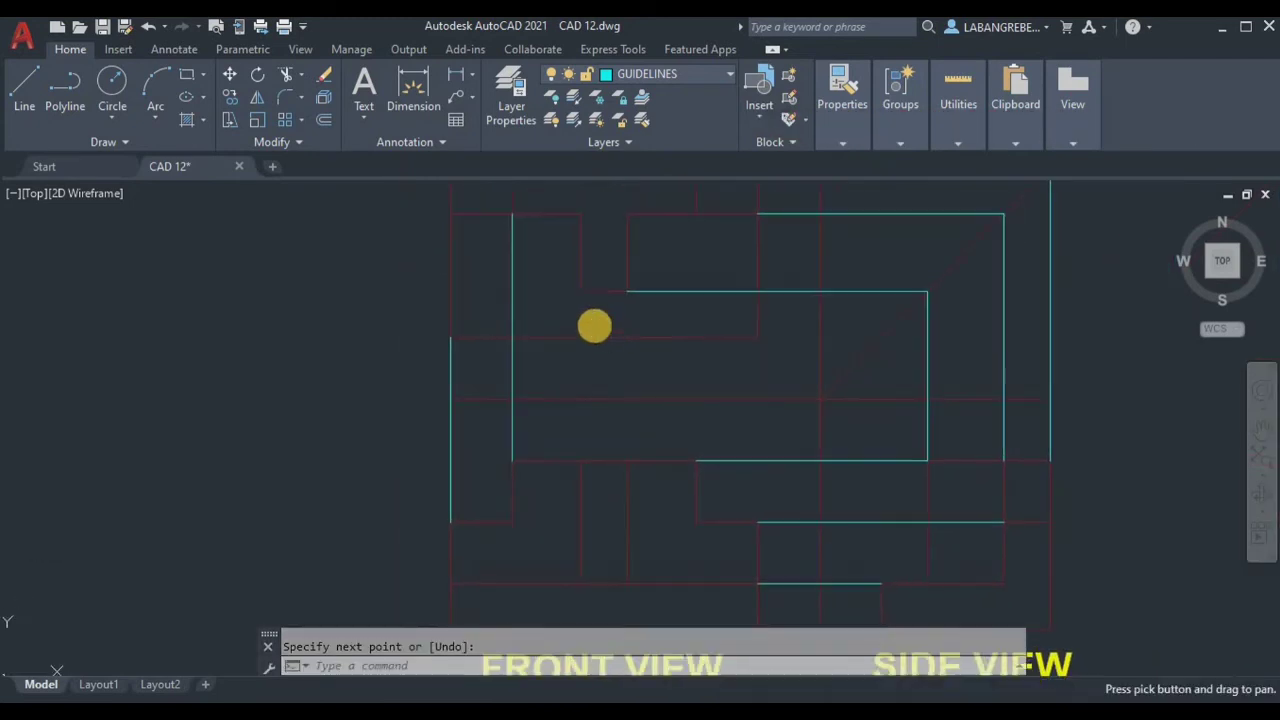
key(Return)
click(580, 291)
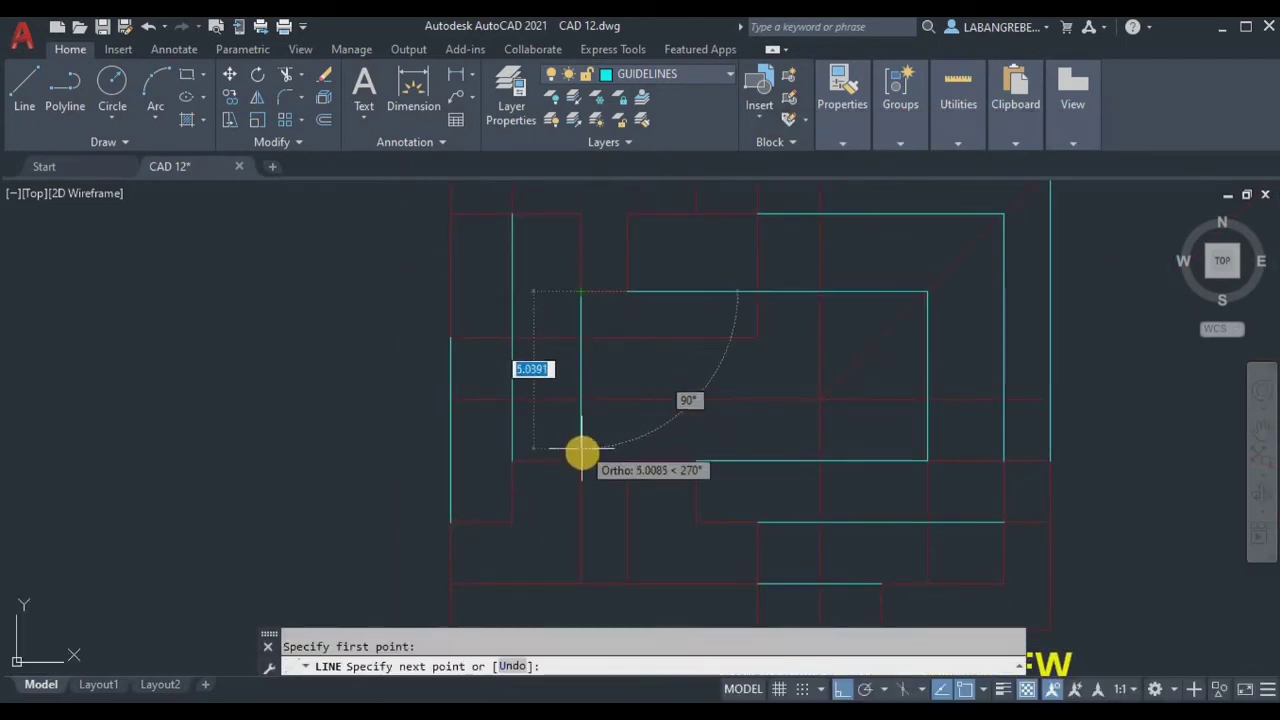
key(Escape)
scroll(581, 284, up, 2)
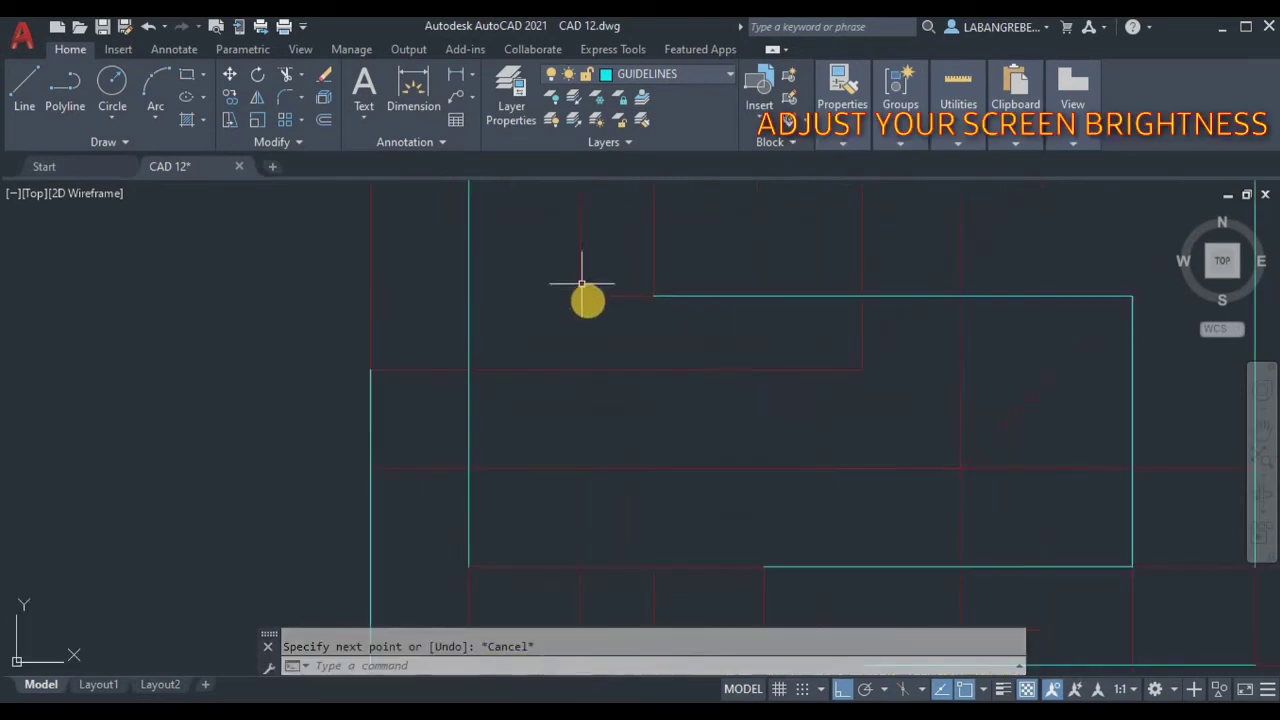
key(Return)
click(580, 294)
middle_drag(580, 294, 606, 318)
click(591, 393)
key(Return)
scroll(668, 339, down, 3)
Draw the short bottom guideline from the drawing's bottom edge to the side view's bottom
key(Return)
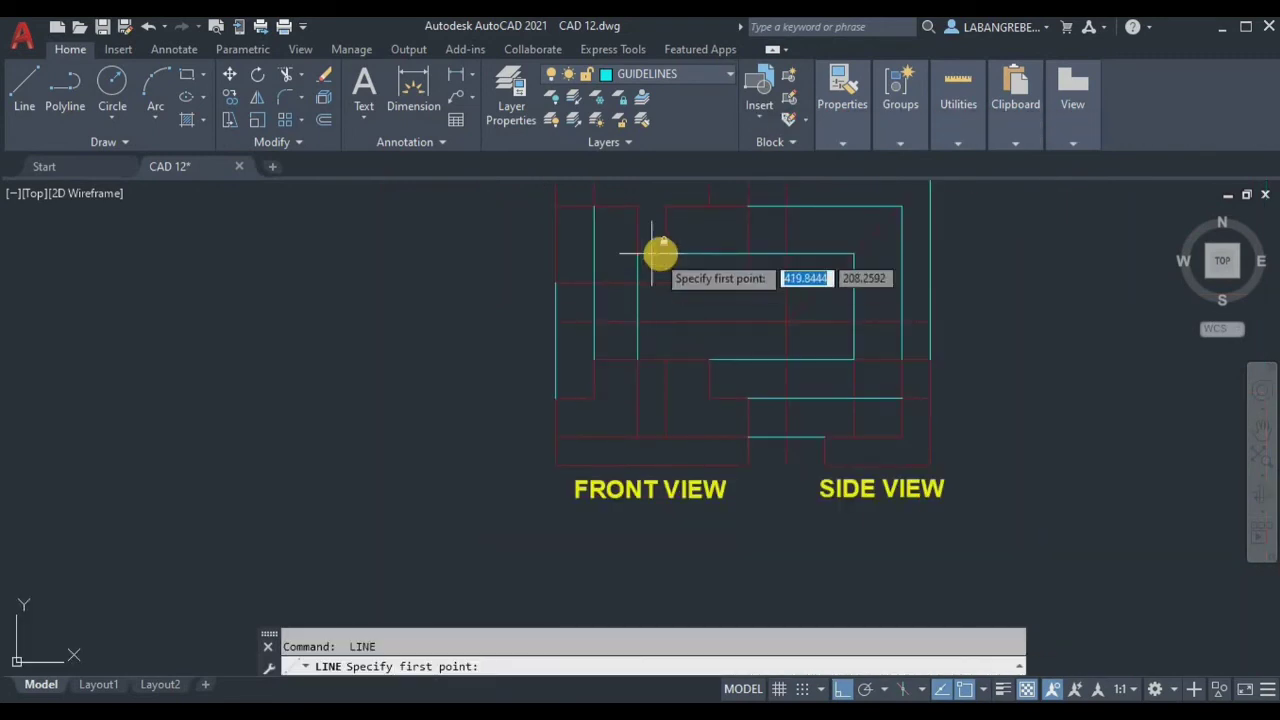
click(668, 254)
key(Return)
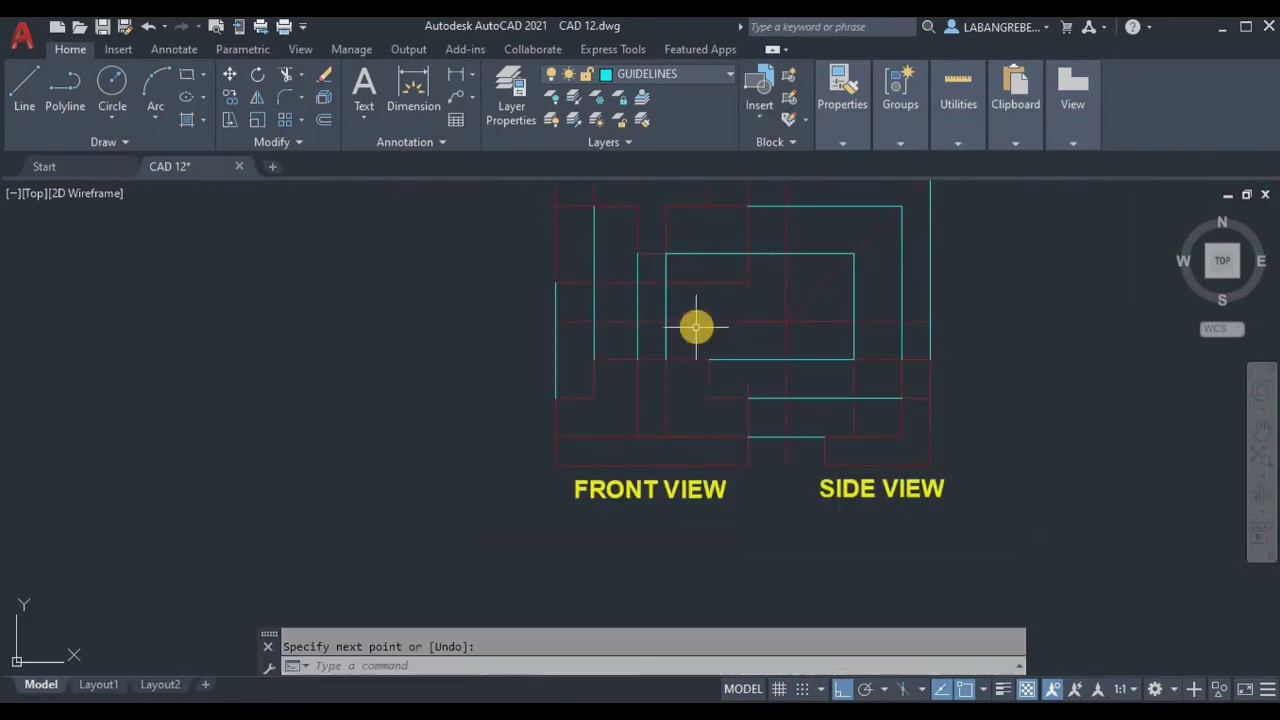
scroll(694, 323, down, 4)
scroll(625, 298, up, 4)
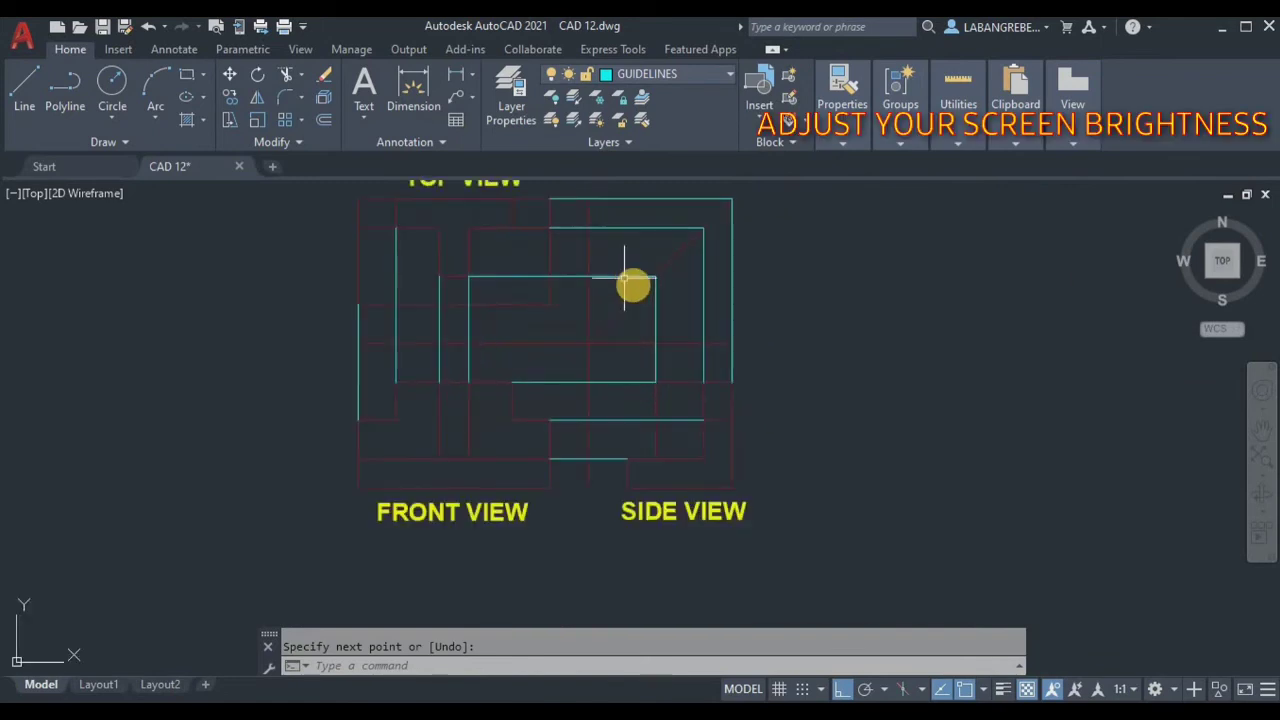
key(Escape)
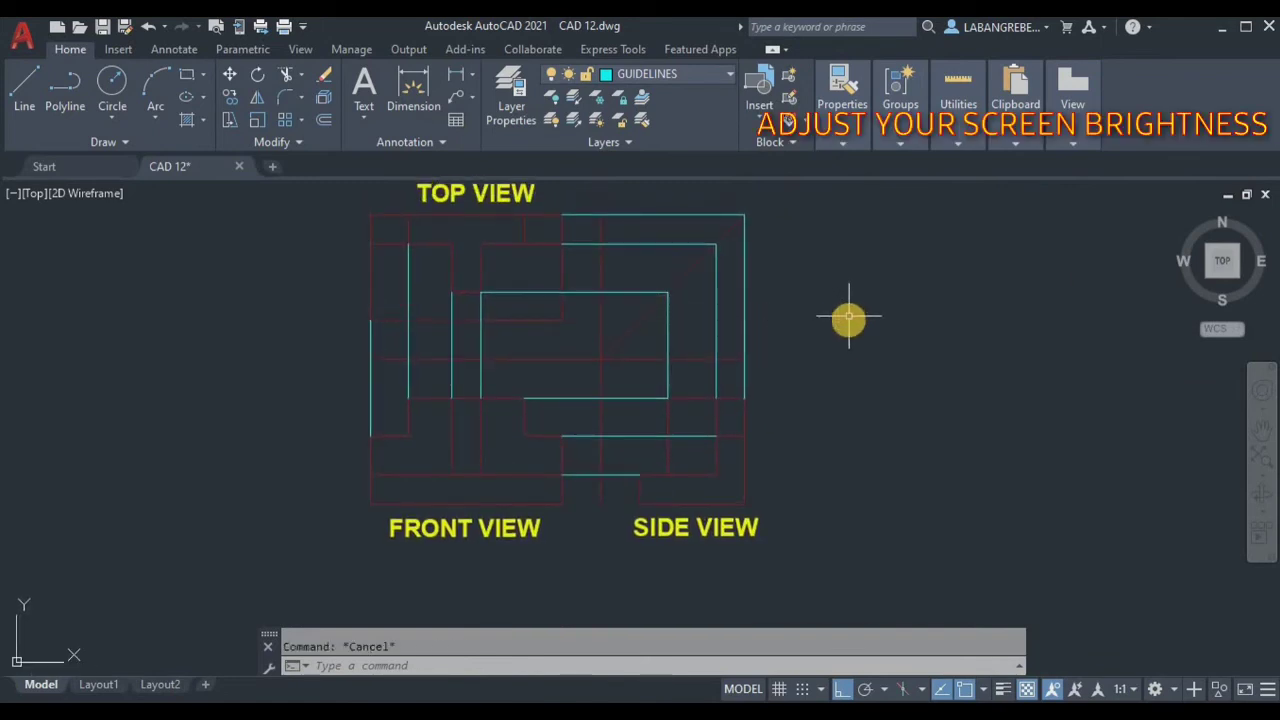
text(l)
key(Return)
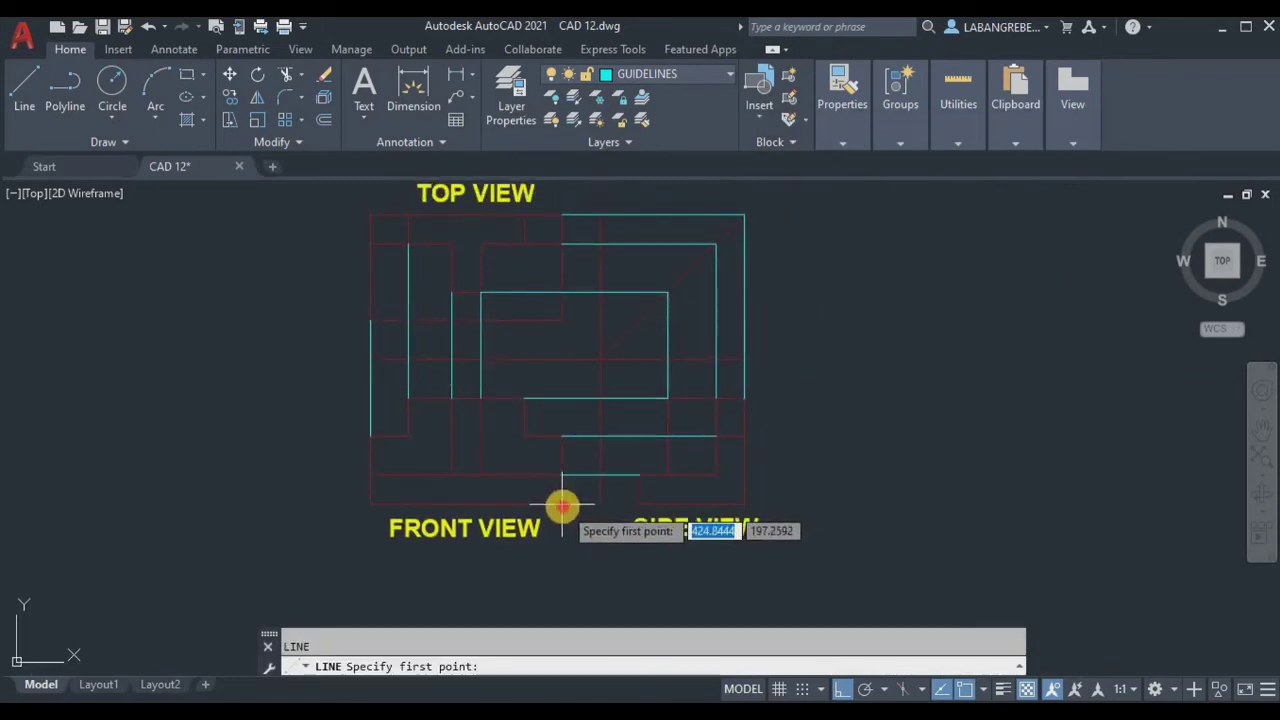
click(562, 503)
click(637, 502)
key(Return)
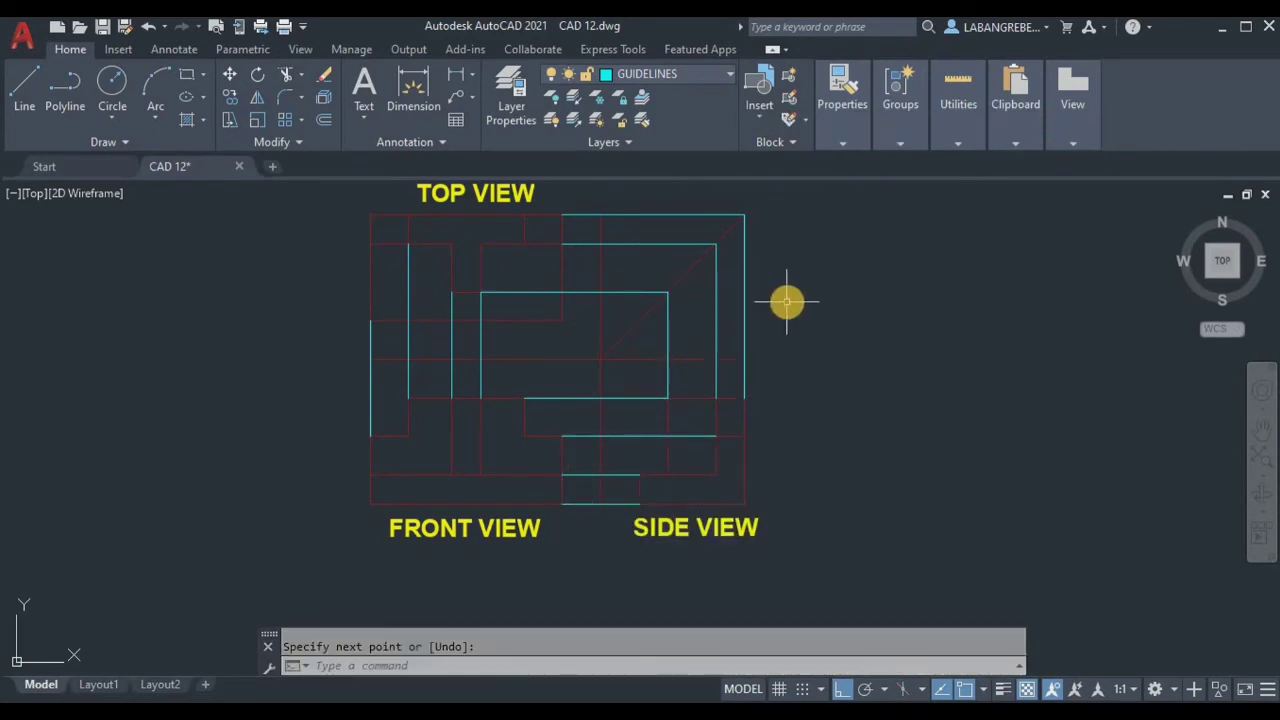
middle_drag(678, 220, 692, 235)
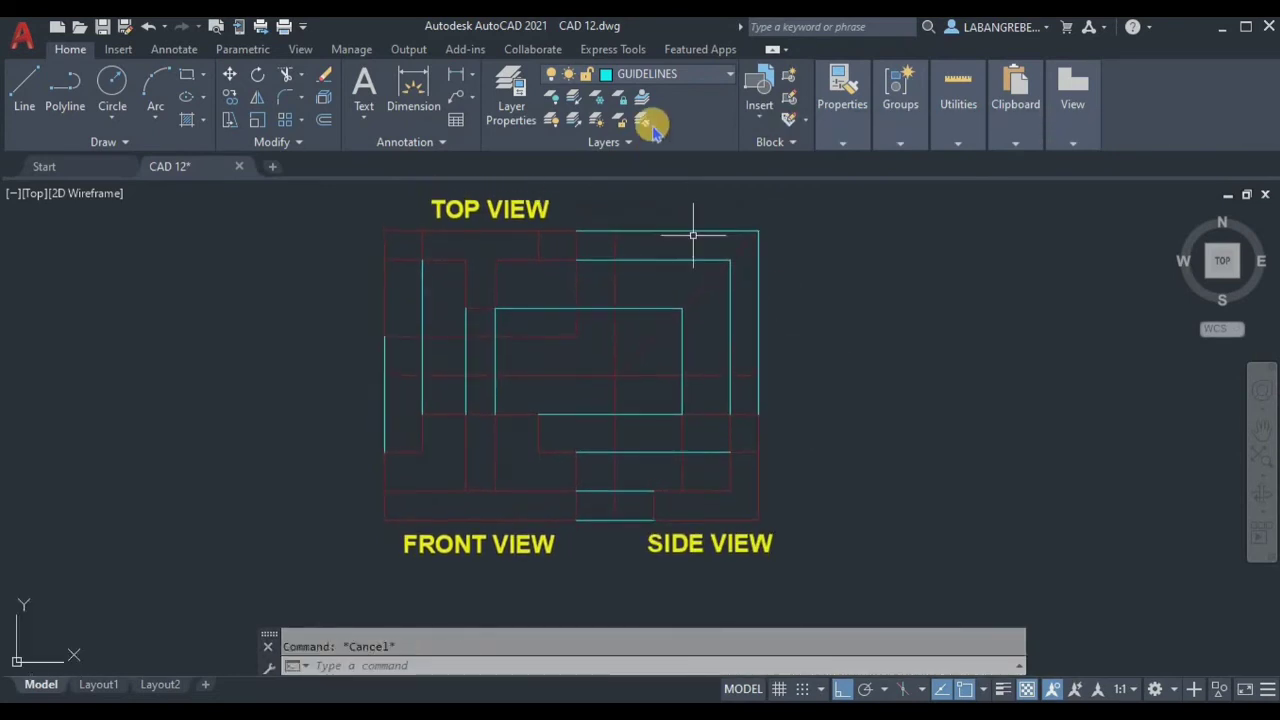
Unlock the VISIBLE layer from the Layers dropdown
click(688, 84)
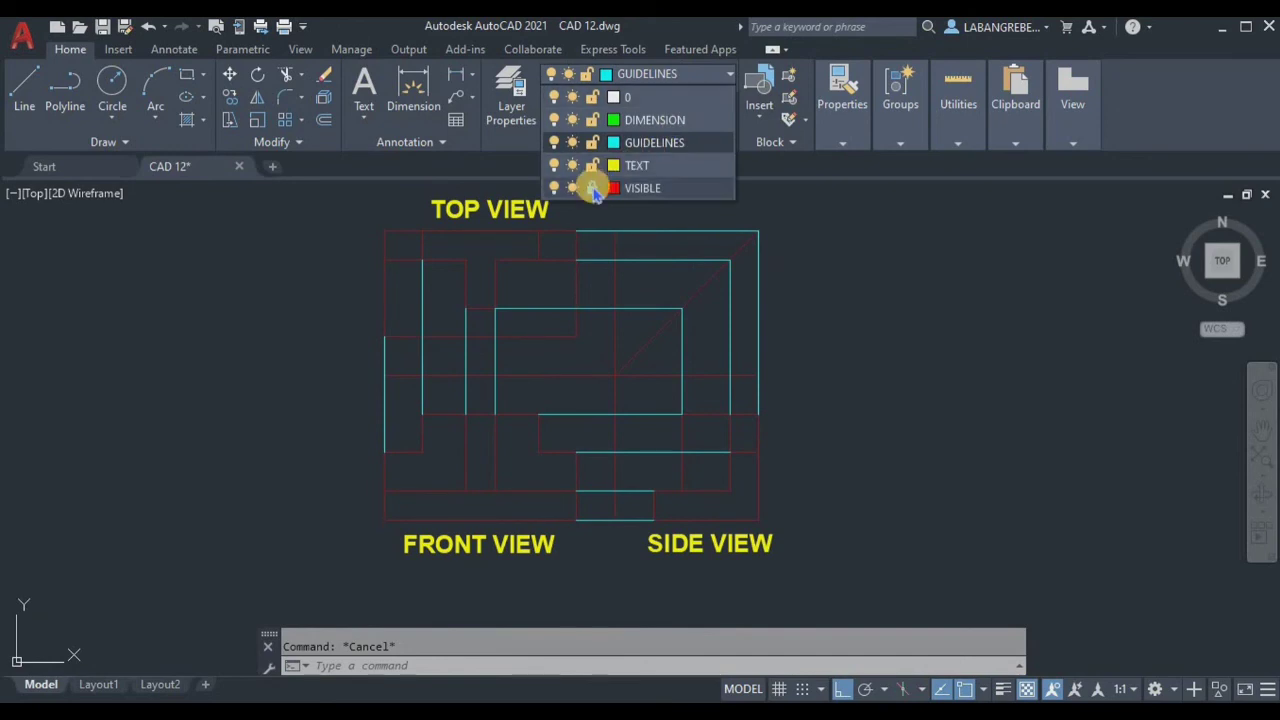
click(594, 189)
click(832, 348)
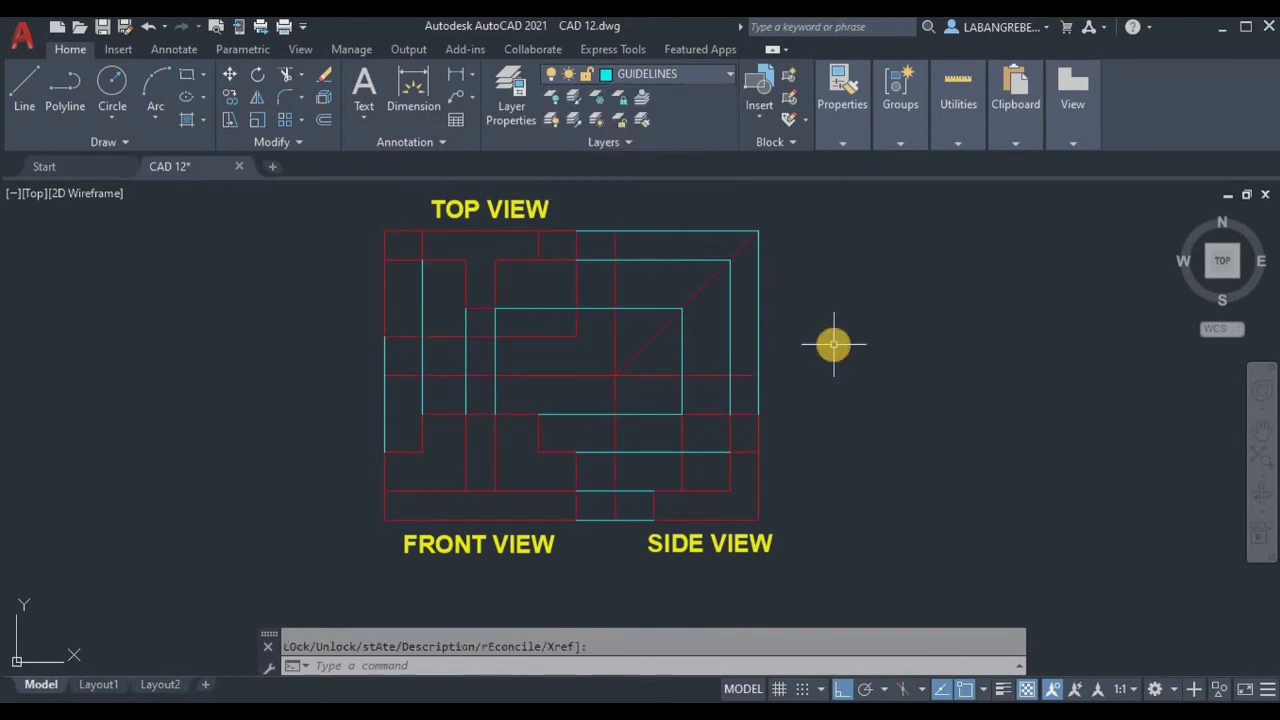
key(Escape)
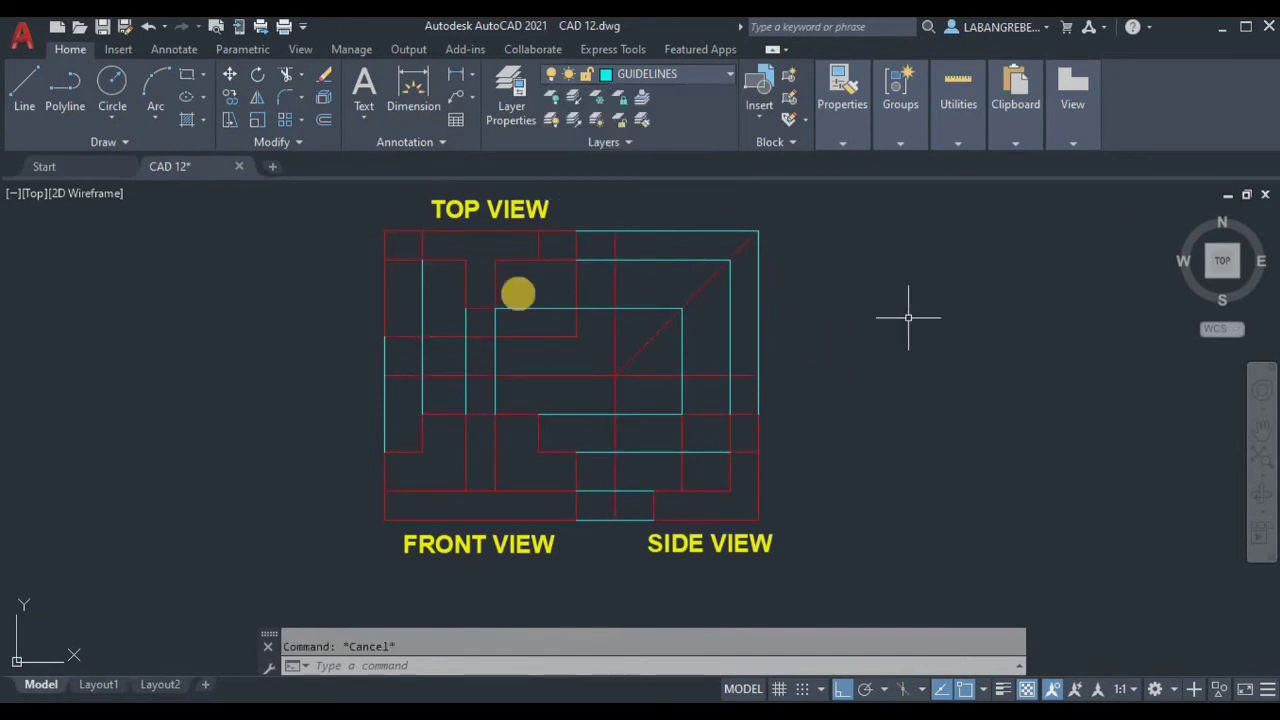
Zoom and centre the three views inside the Layout1 viewport, then bring up the Plot dialog
click(101, 687)
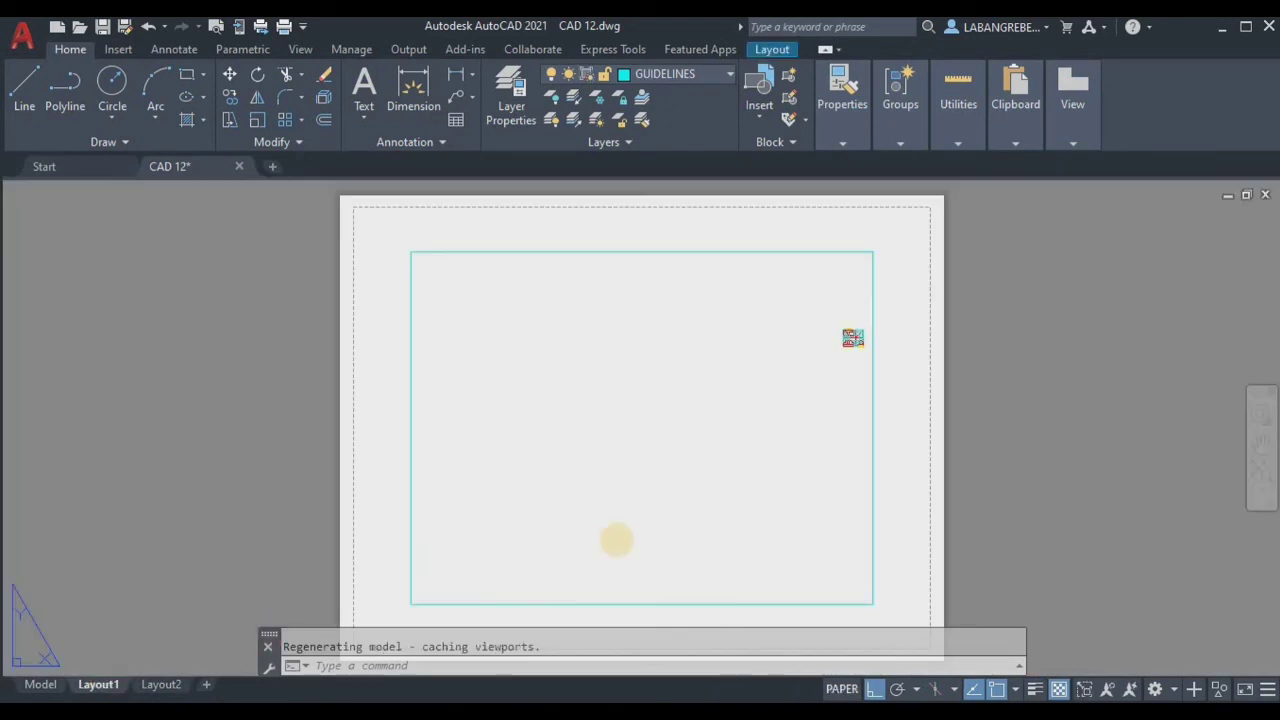
double_click(721, 372)
scroll(726, 373, up, 5)
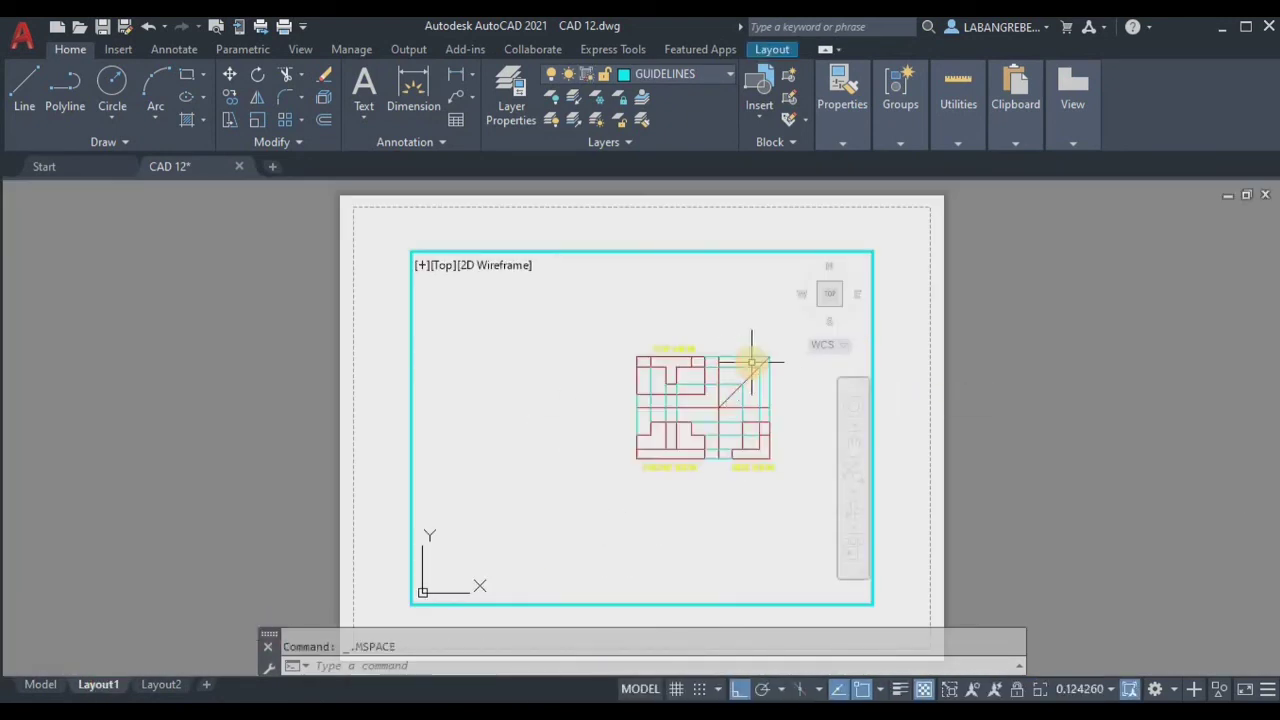
middle_drag(749, 357, 750, 310)
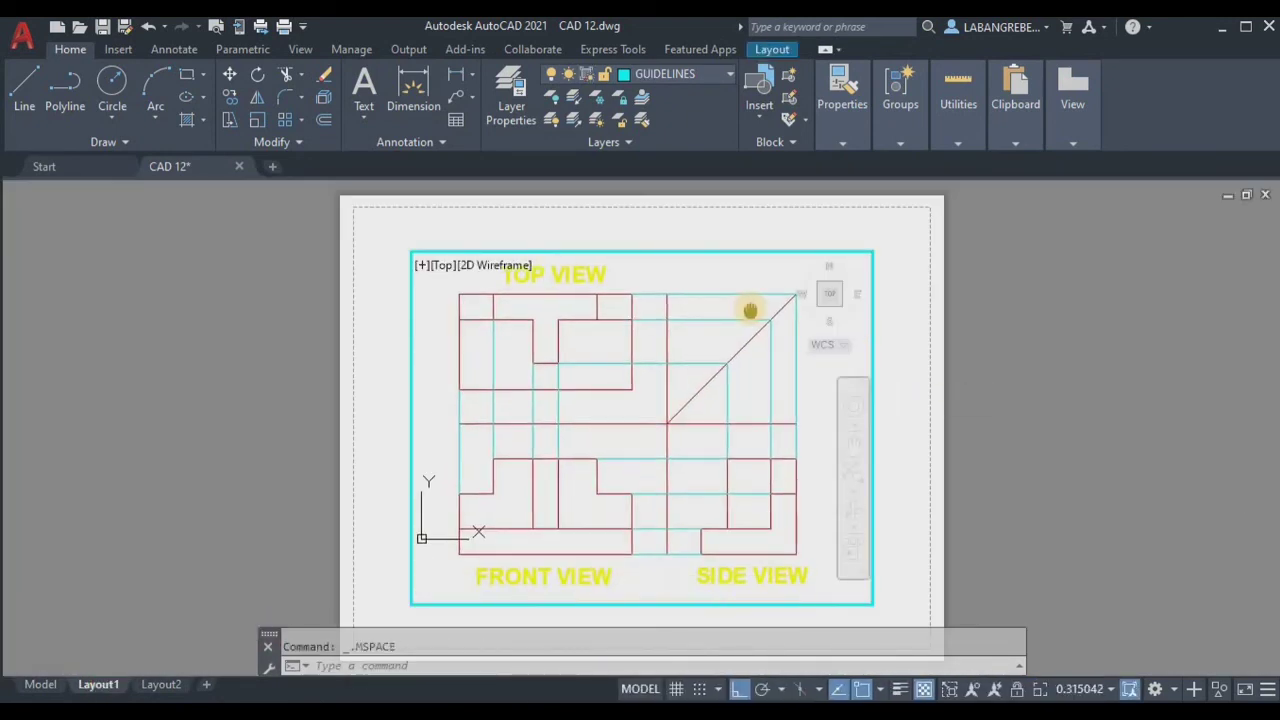
double_click(1031, 318)
key(Escape)
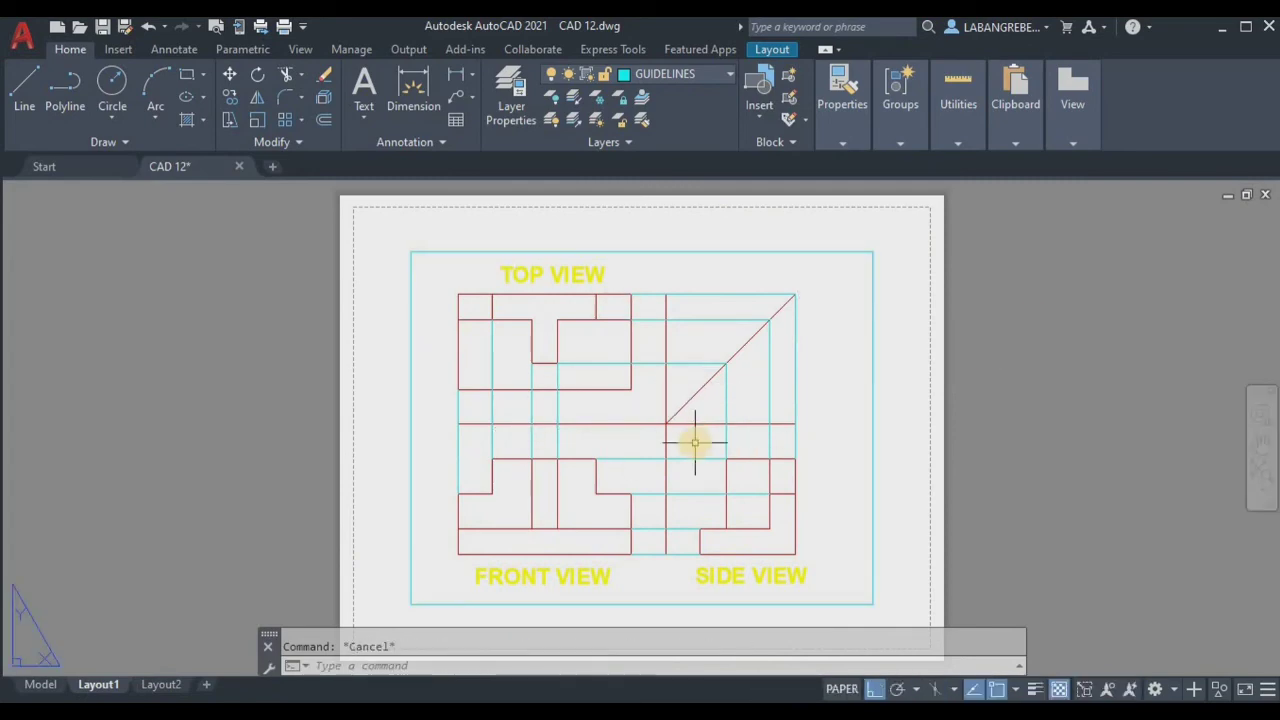
key(ctrl+p)
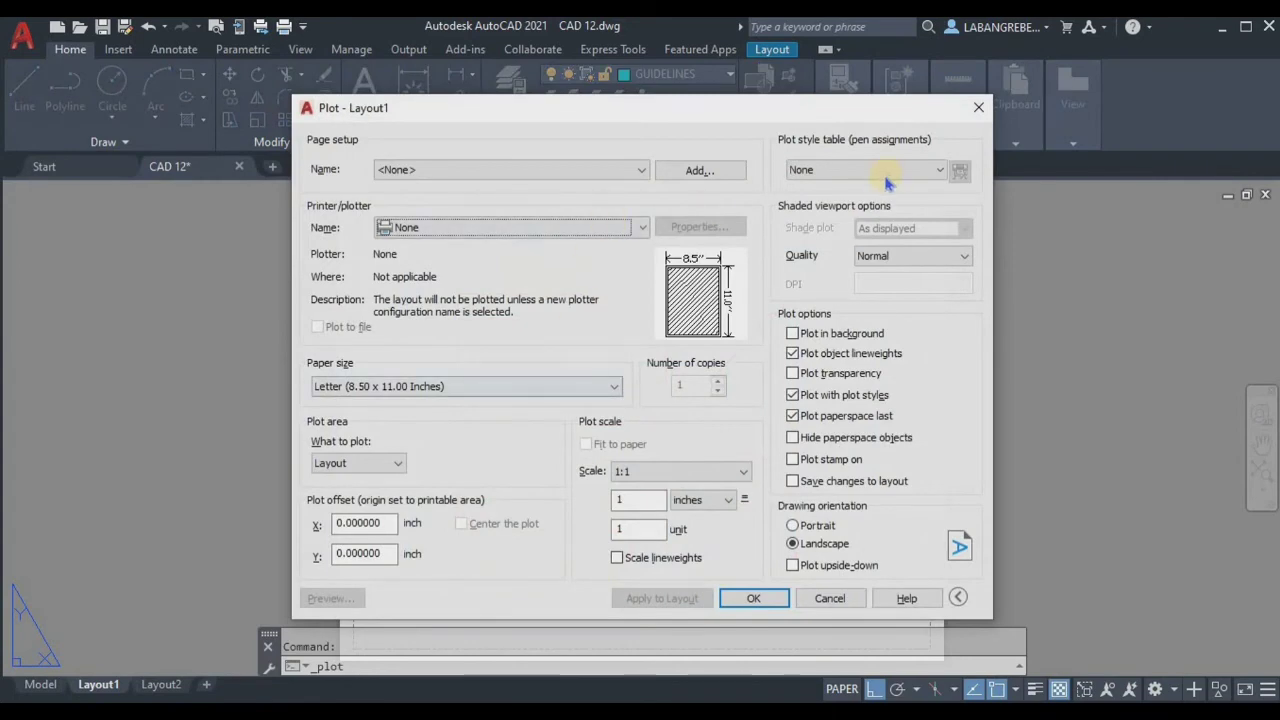
Set the plot style to monochrome.ctb and the printer to AutoCAD PDF (General Documentation)
click(886, 172)
click(830, 265)
click(566, 227)
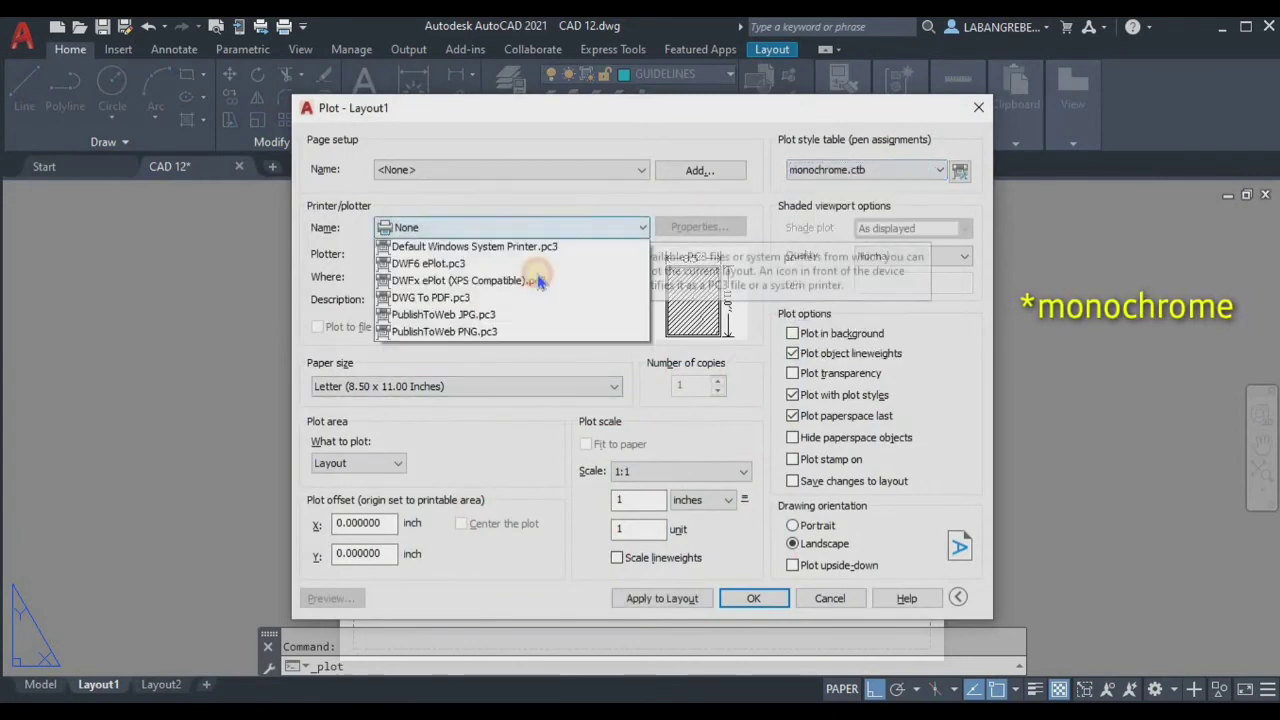
click(540, 366)
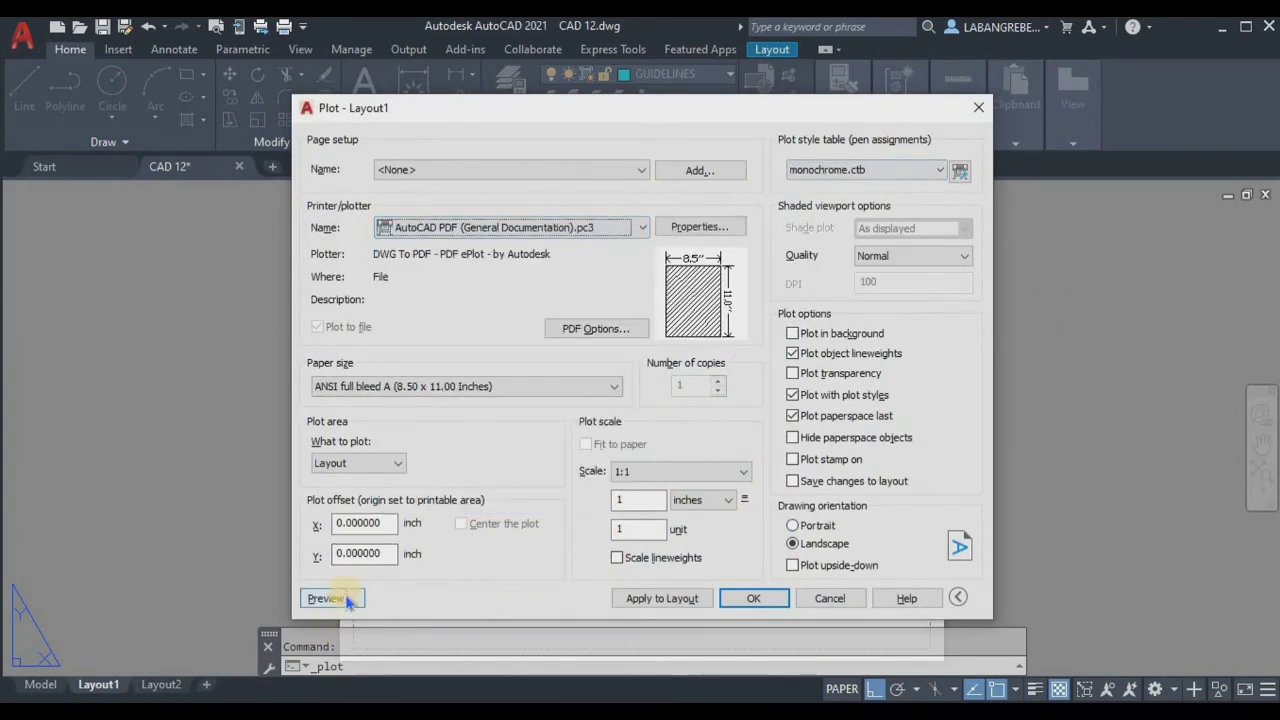
Preview the plot and inspect the top, front and side views on the sheet
click(332, 598)
scroll(592, 302, up, 2)
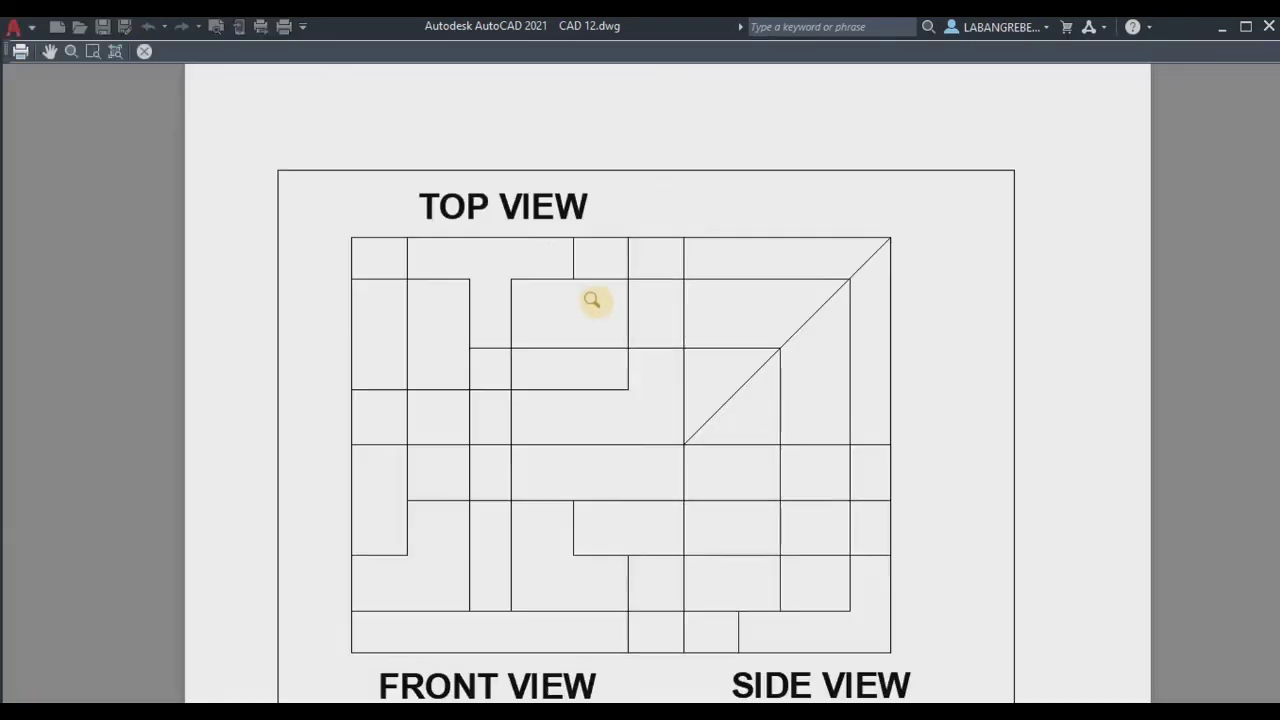
middle_drag(678, 340, 657, 211)
middle_drag(651, 500, 674, 281)
mouse_move(737, 146)
middle_down()
mouse_move(737, 251)
mouse_move(700, 437)
middle_up()
mouse_move(603, 197)
middle_down()
mouse_move(625, 240)
mouse_move(638, 234)
middle_up()
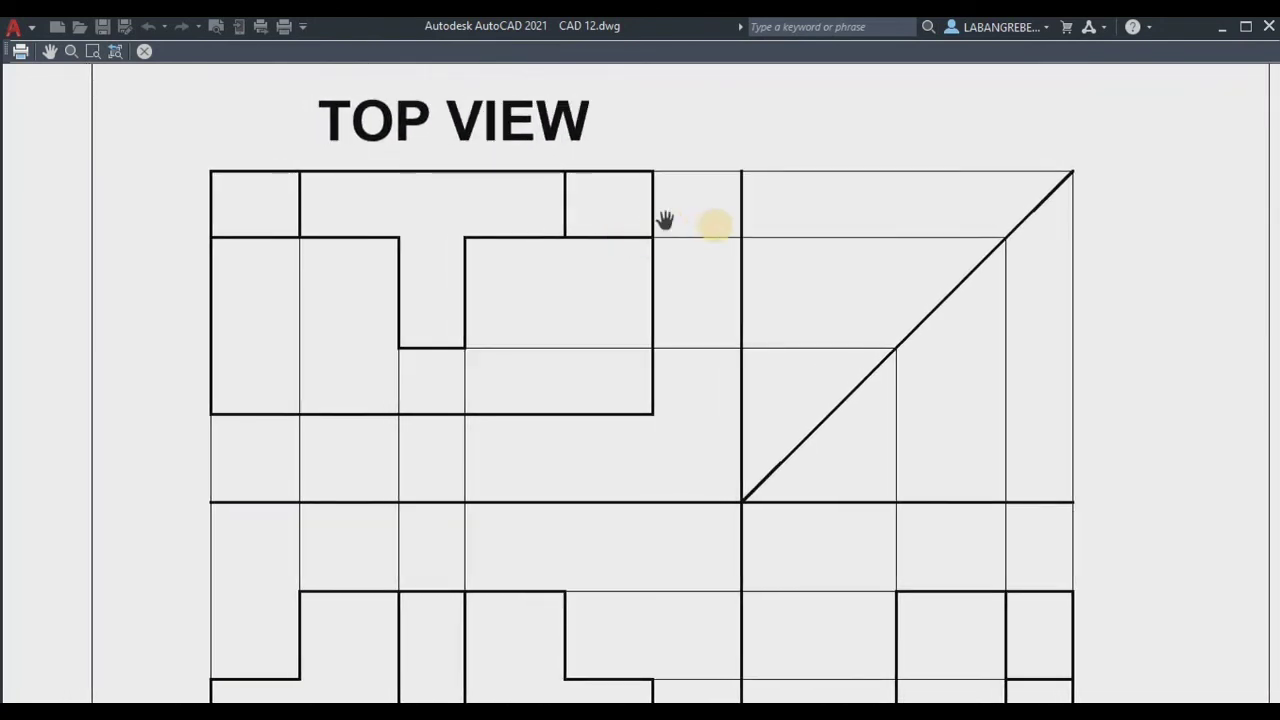
middle_drag(881, 239, 793, 233)
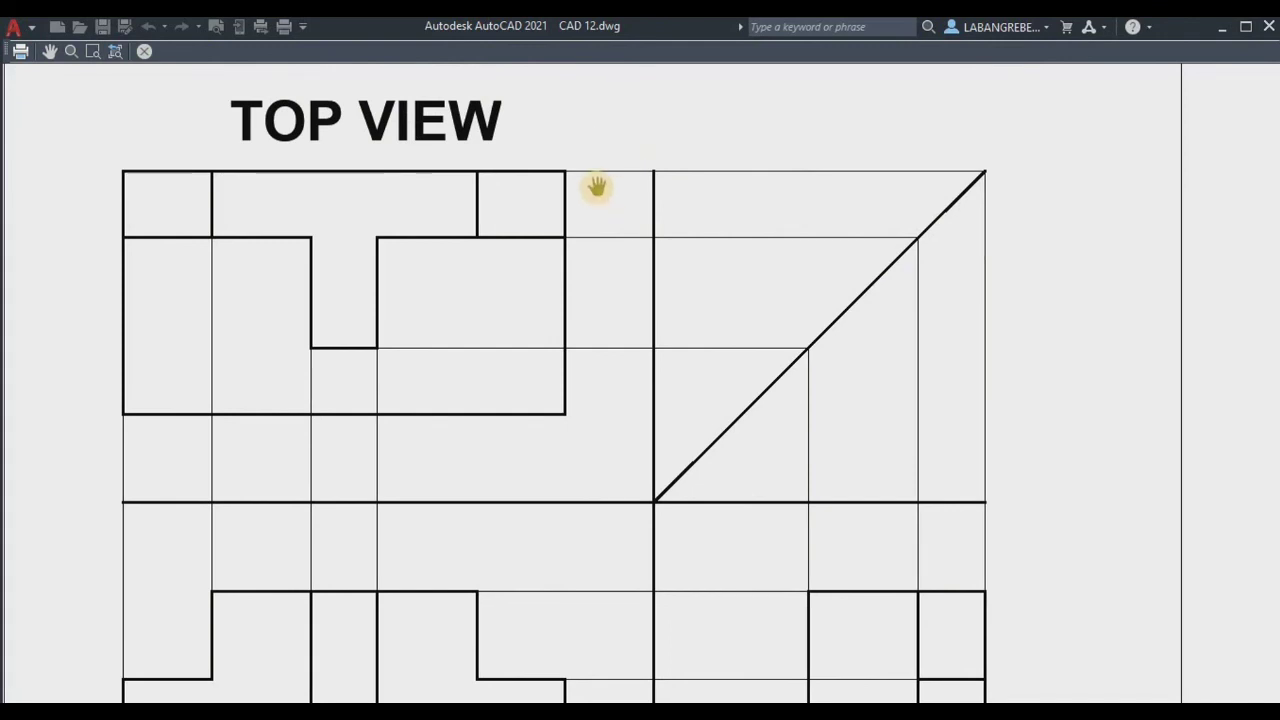
middle_drag(590, 314, 603, 237)
middle_drag(600, 424, 614, 266)
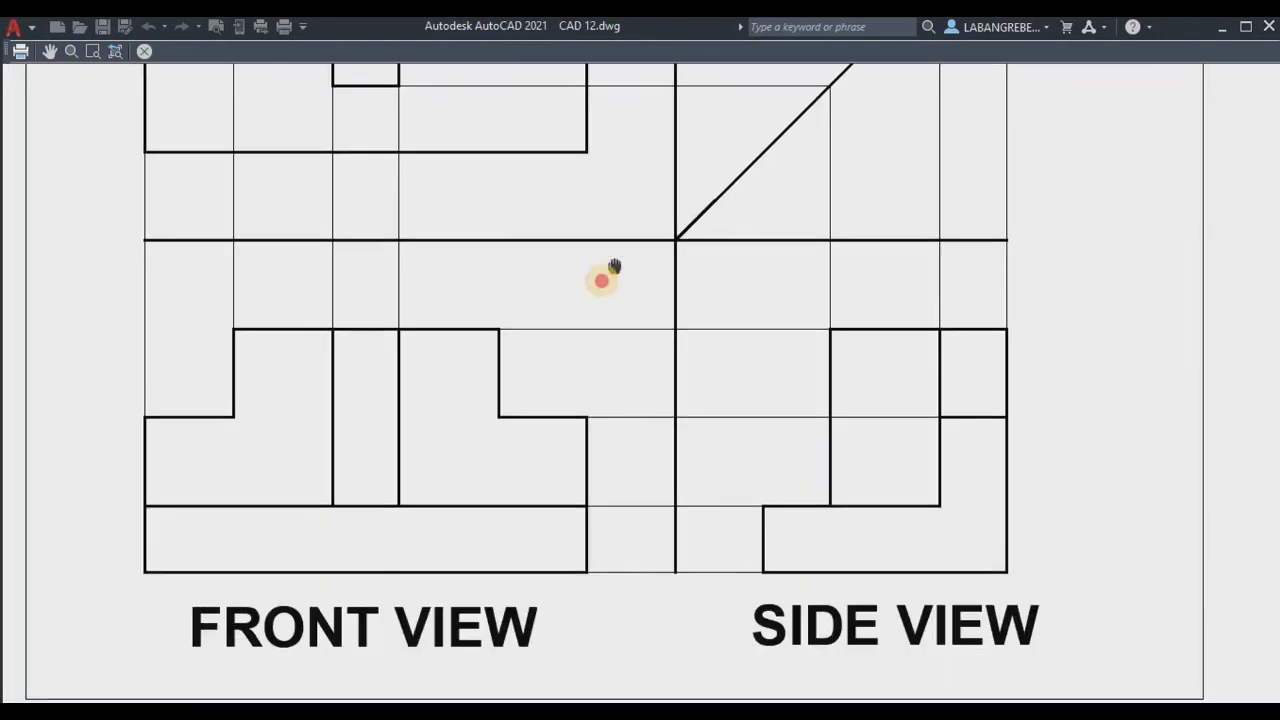
middle_drag(793, 163, 743, 248)
scroll(771, 229, down, 3)
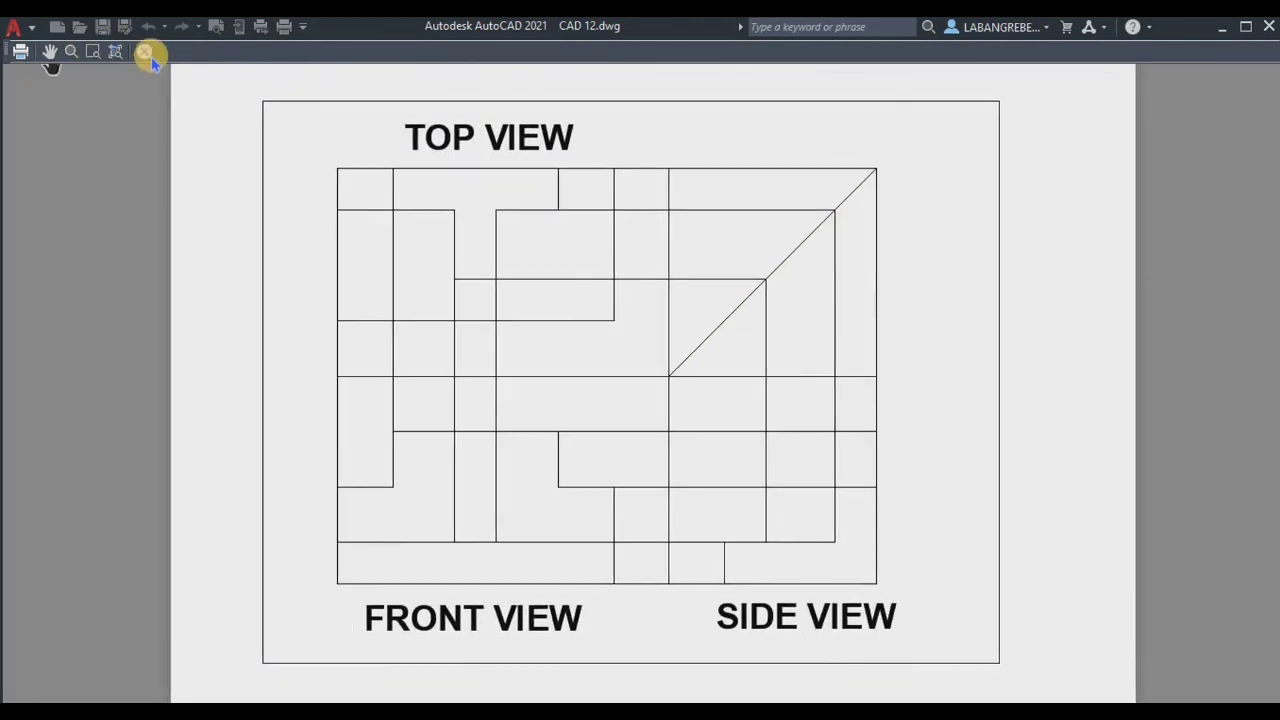
Plot Layout1 to PDF and return to model space
click(144, 51)
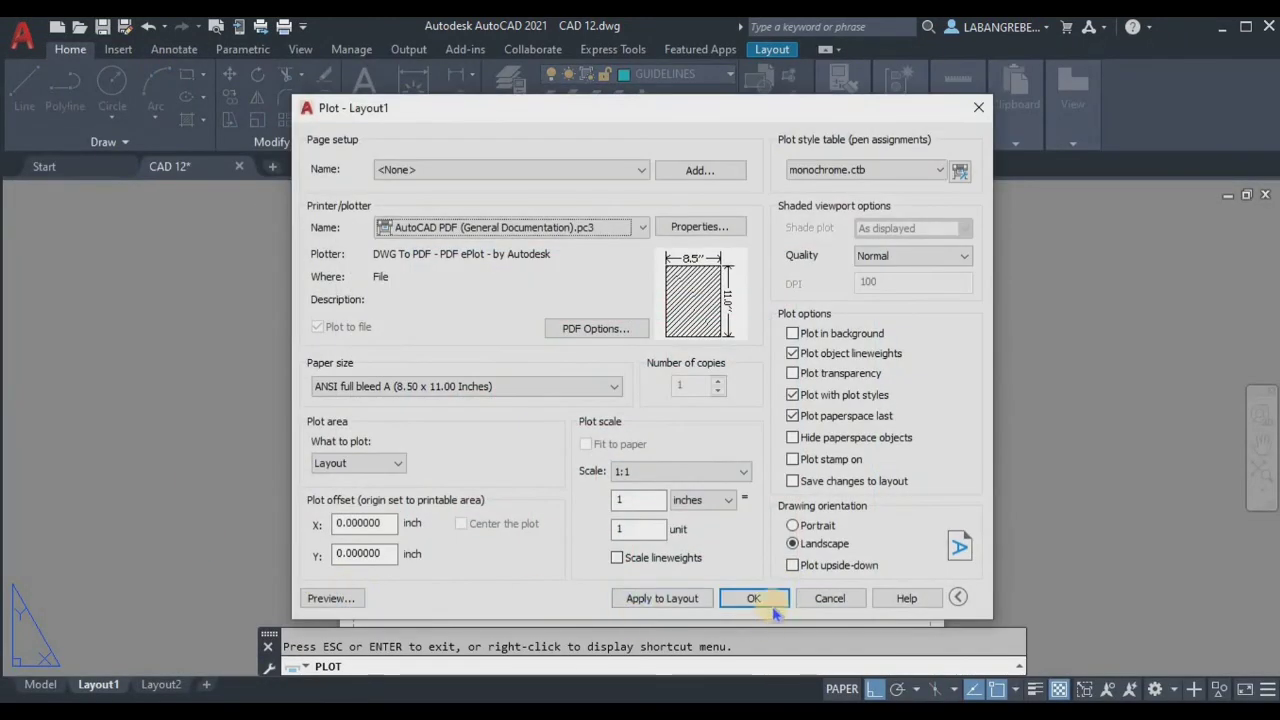
click(755, 600)
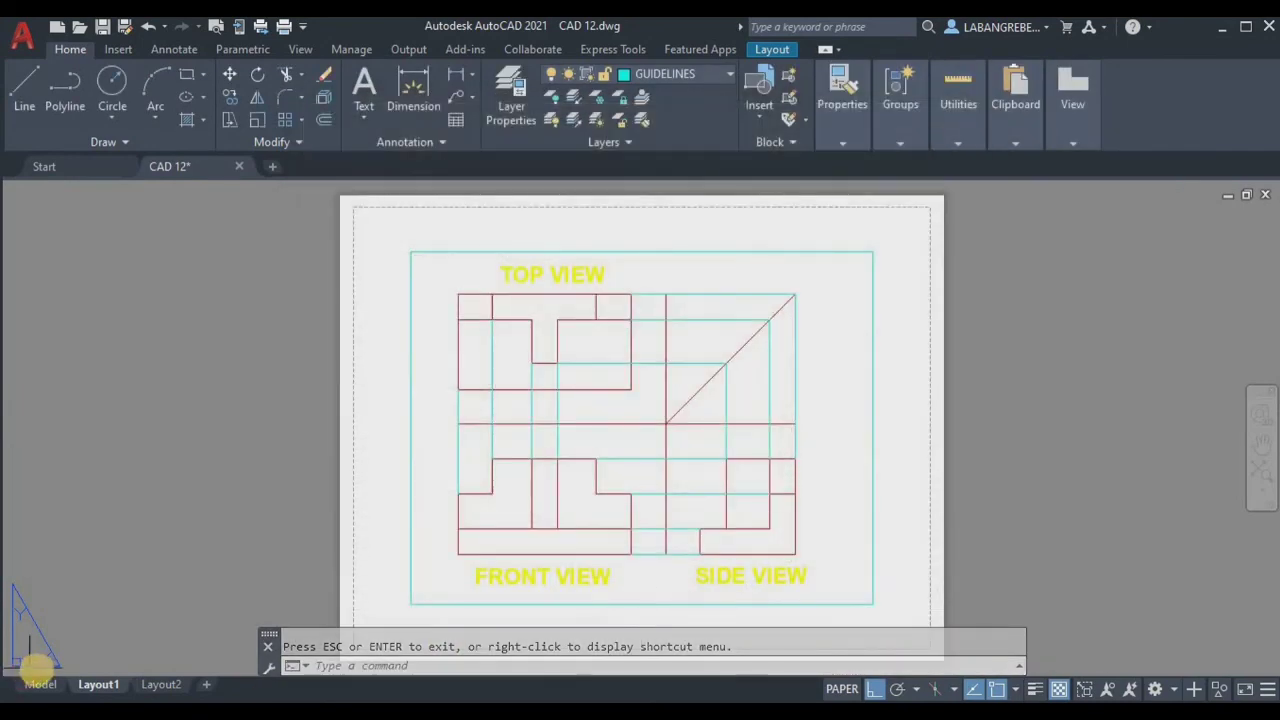
click(38, 686)
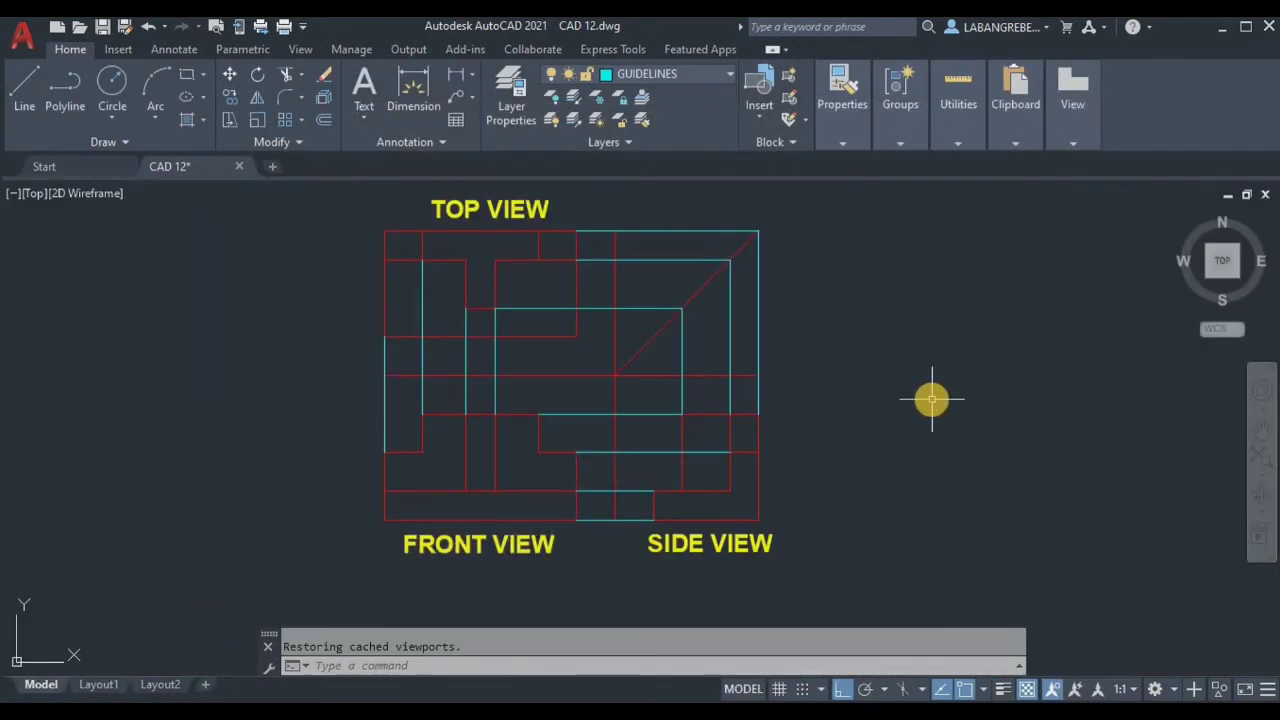